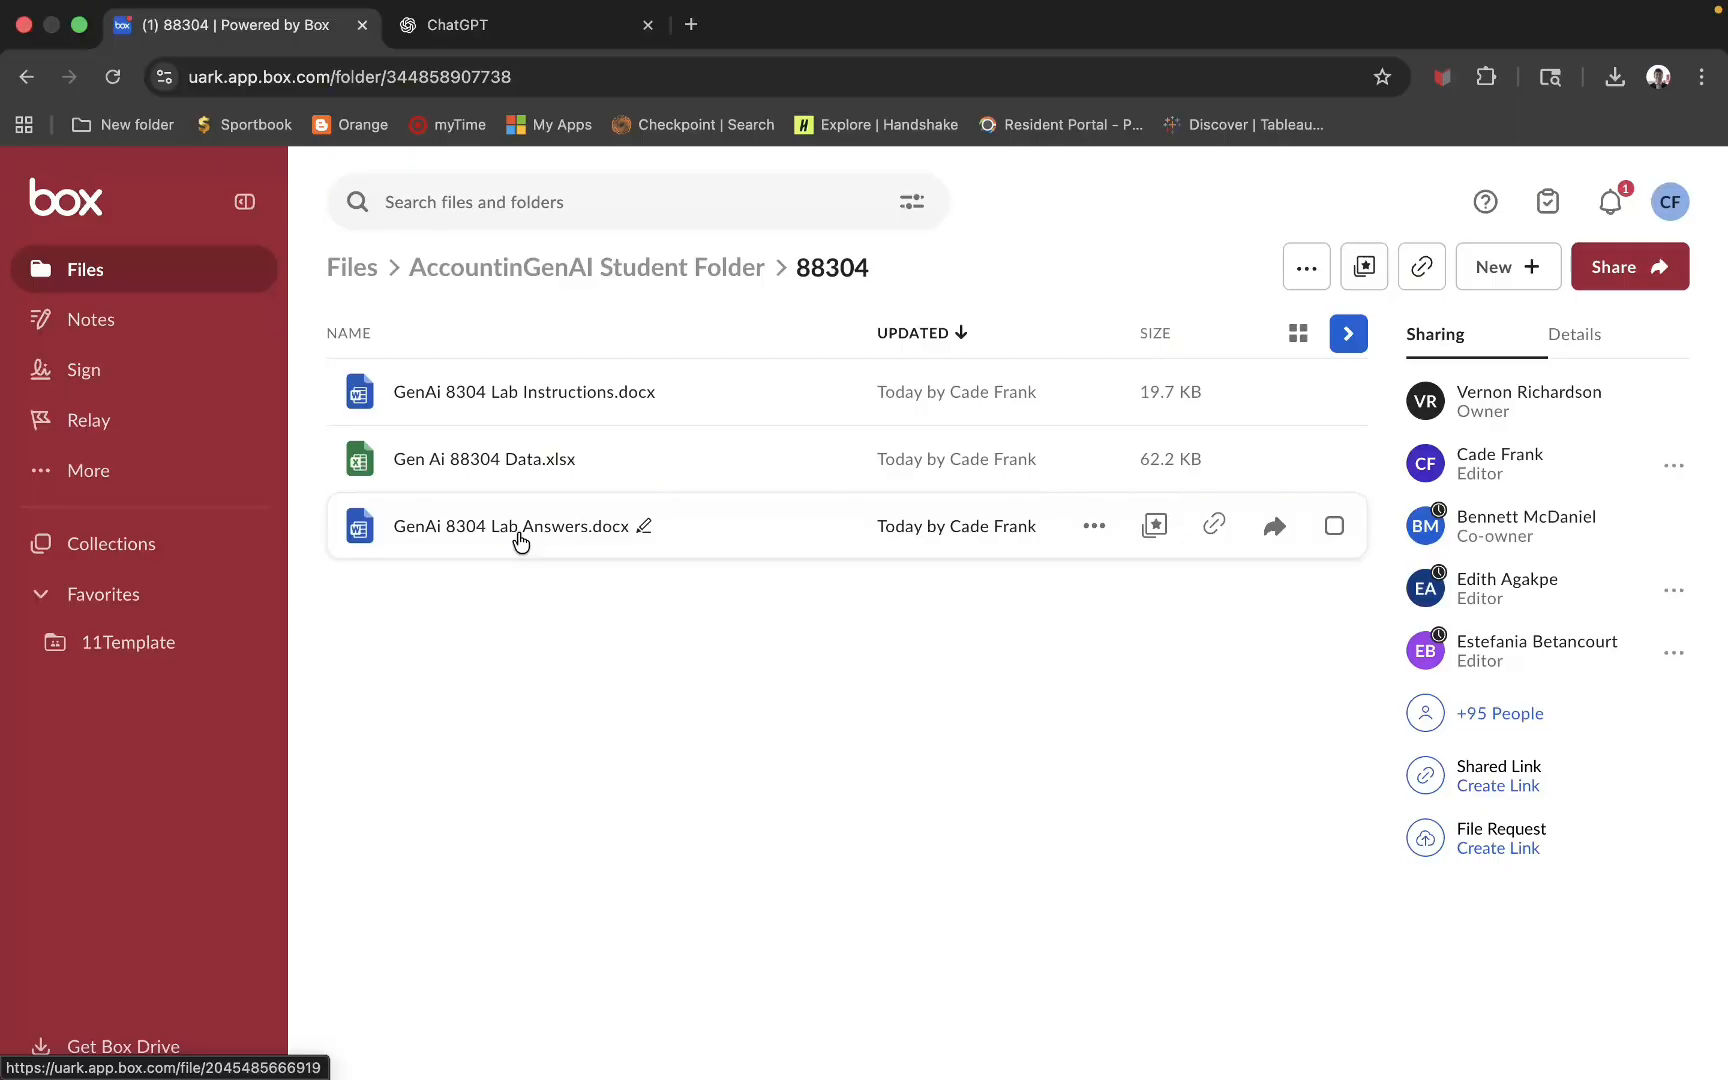
- Switch to the GenAi 8304 Lab Instructions document in Word and look over its opening sections and prompts
key("ctrl+Left")
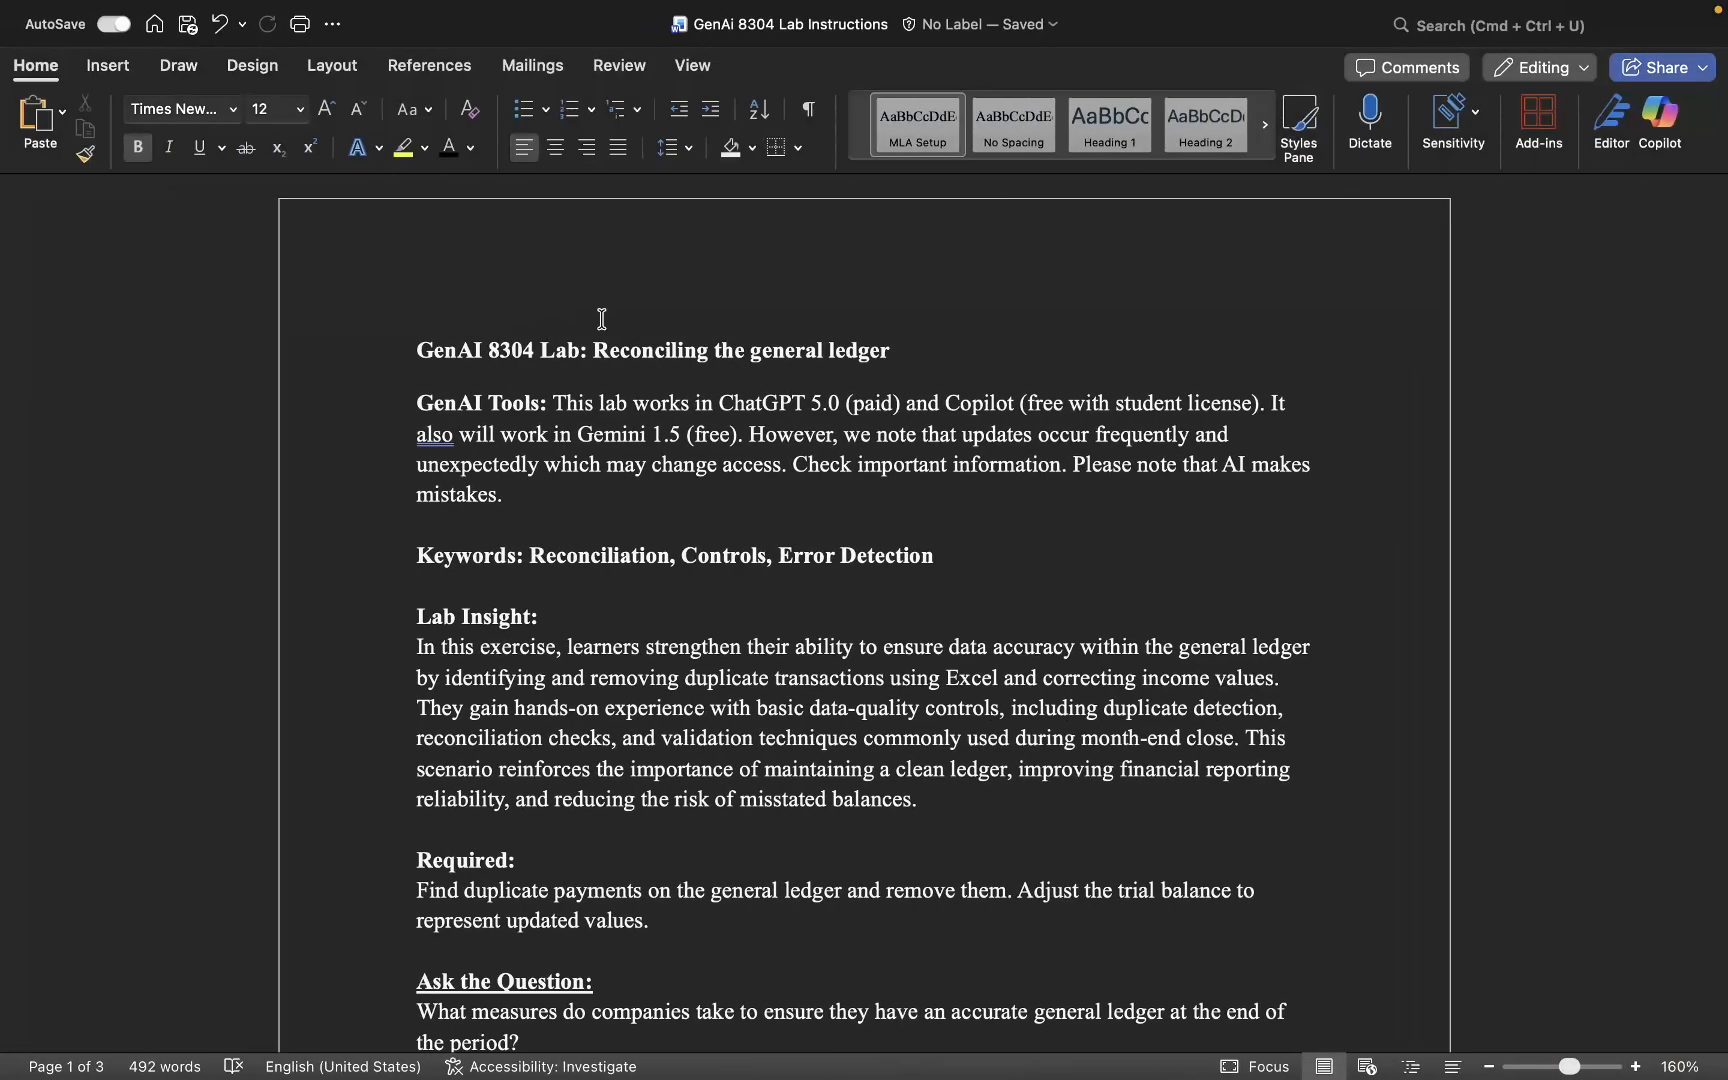
scroll(640, 587, "down", 10)
scroll(640, 587, "up", 7)
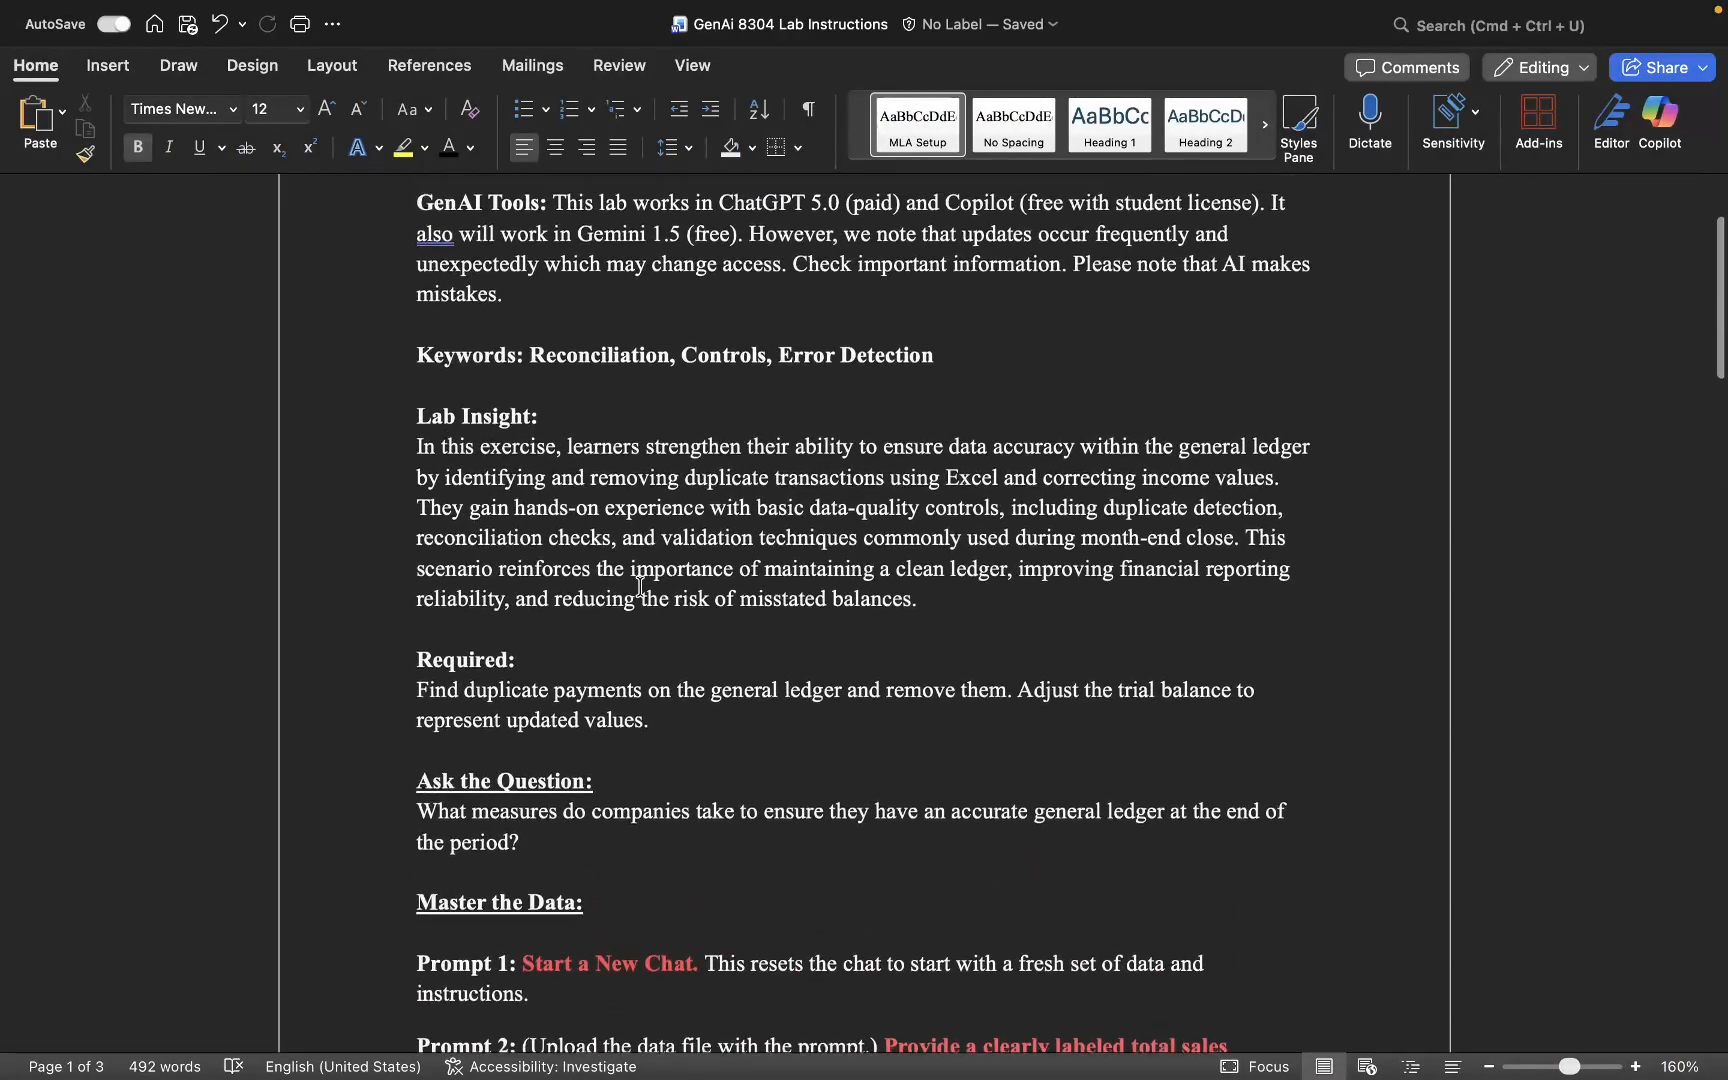
scroll(640, 587, "up", 6)
- Switch to the Gen Ai 88304 Data workbook in Excel and examine the invoice records from first to last row
key("ctrl+Right")
key("ctrl+Right")
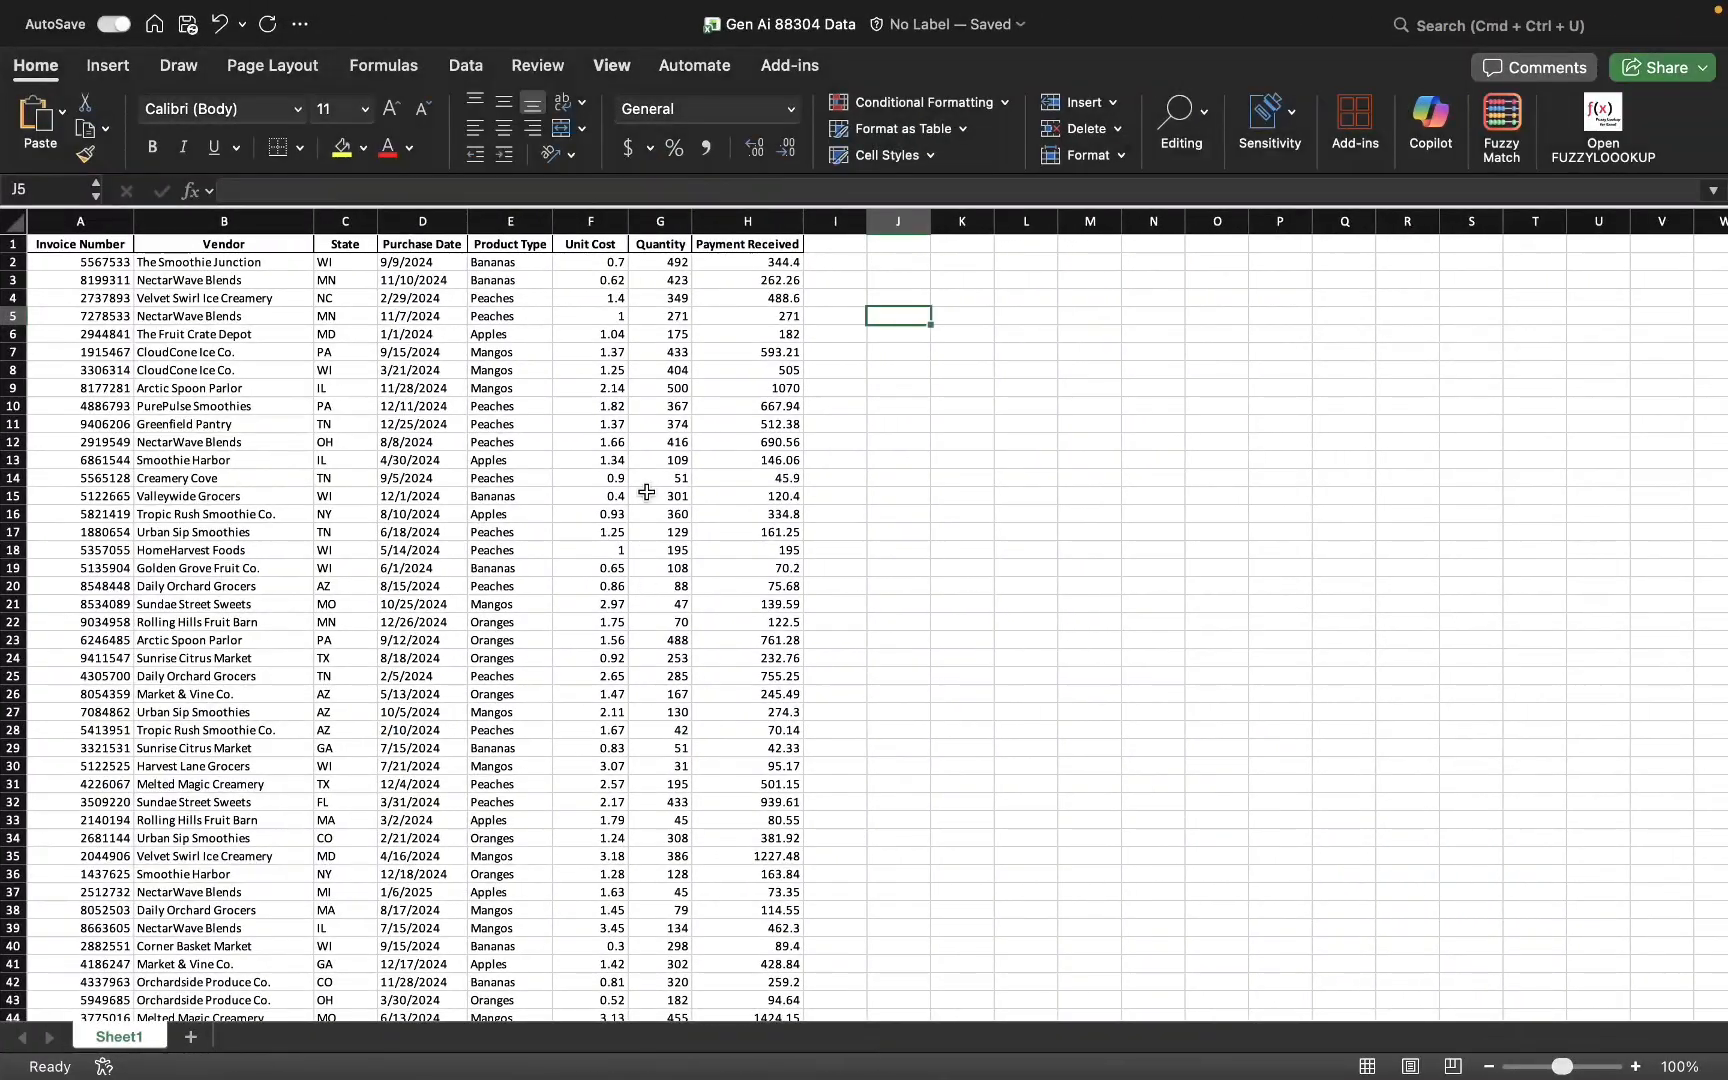
left_click(646, 492)
scroll(646, 492, "down", 10)
scroll(650, 500, "up", 5)
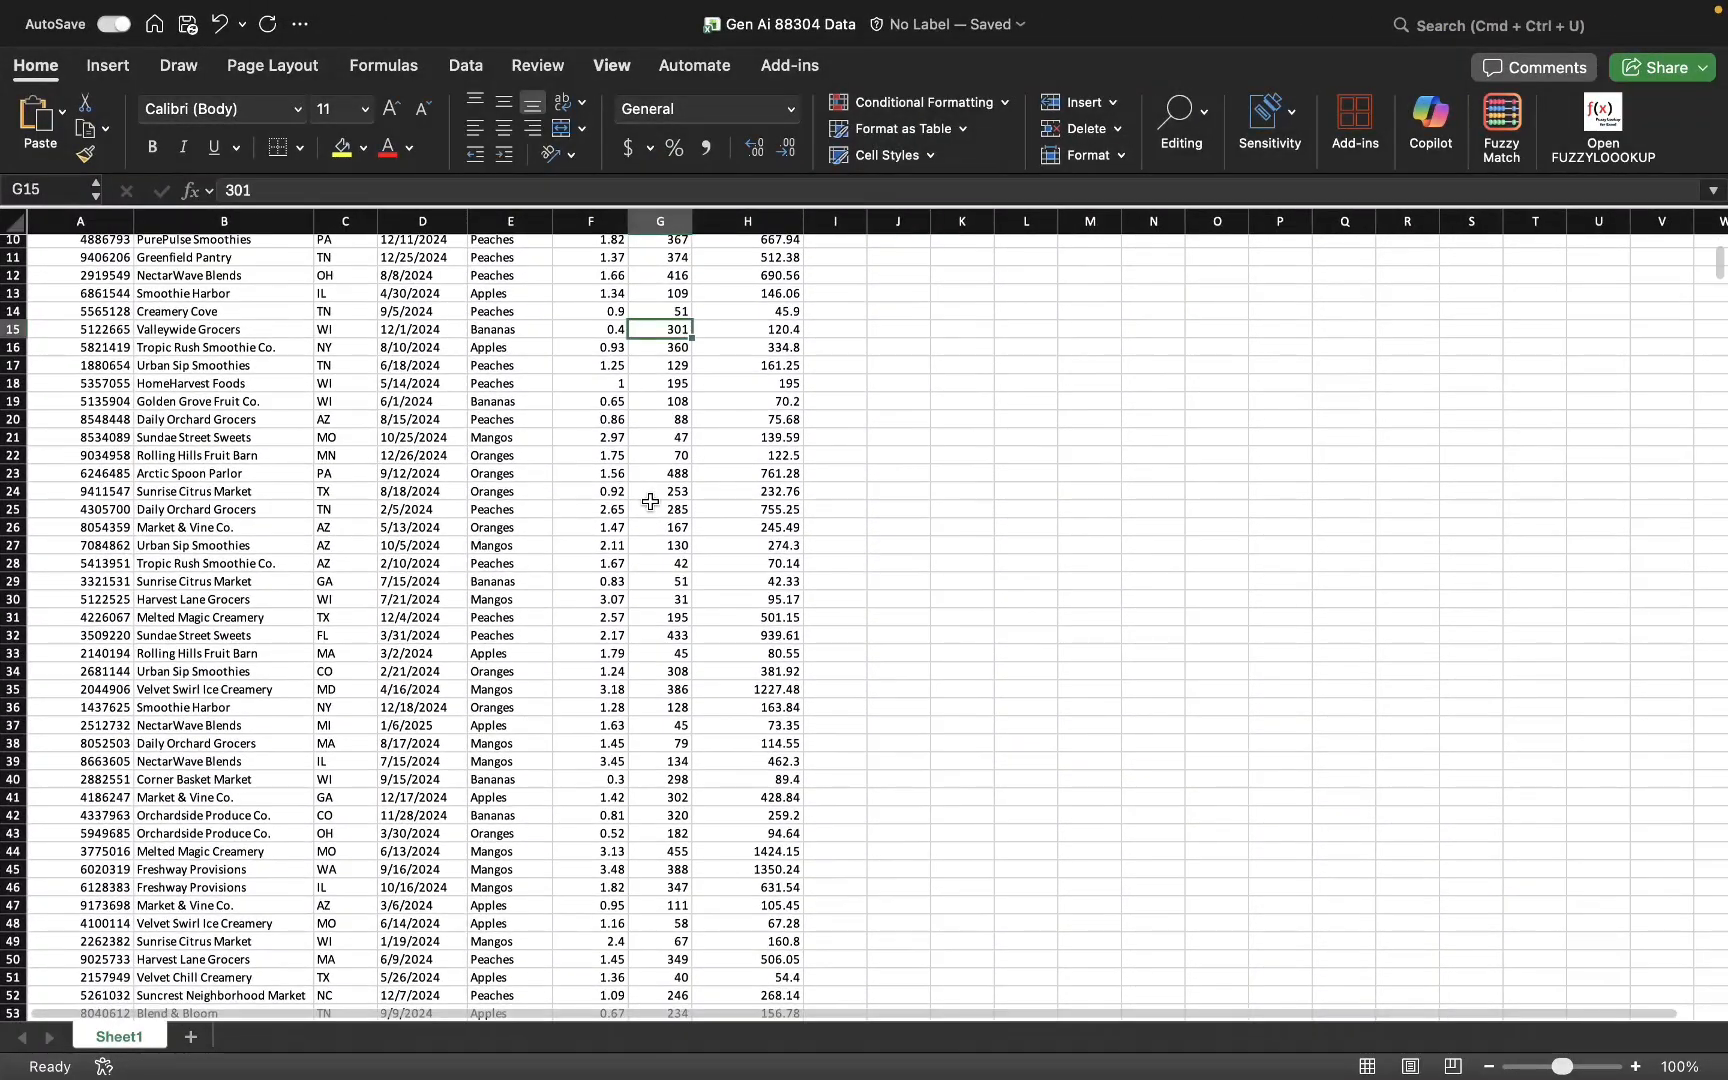
key("super+Down")
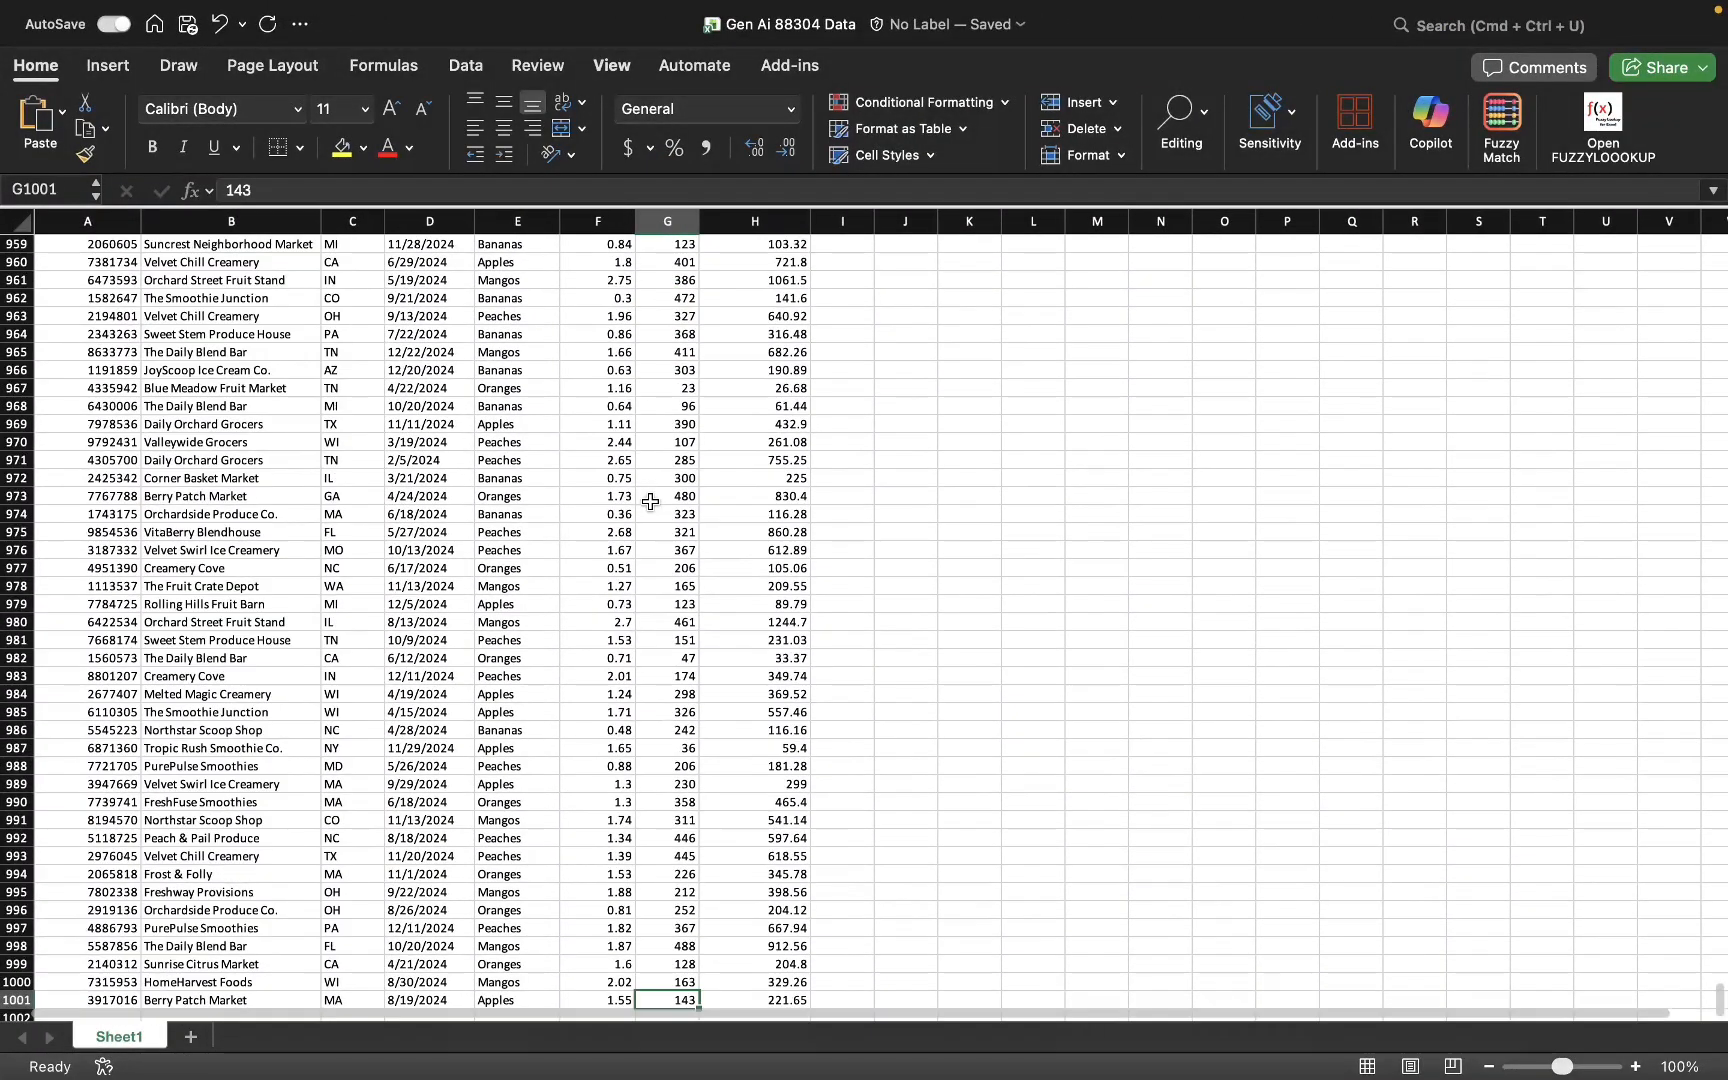
key("super+Up")
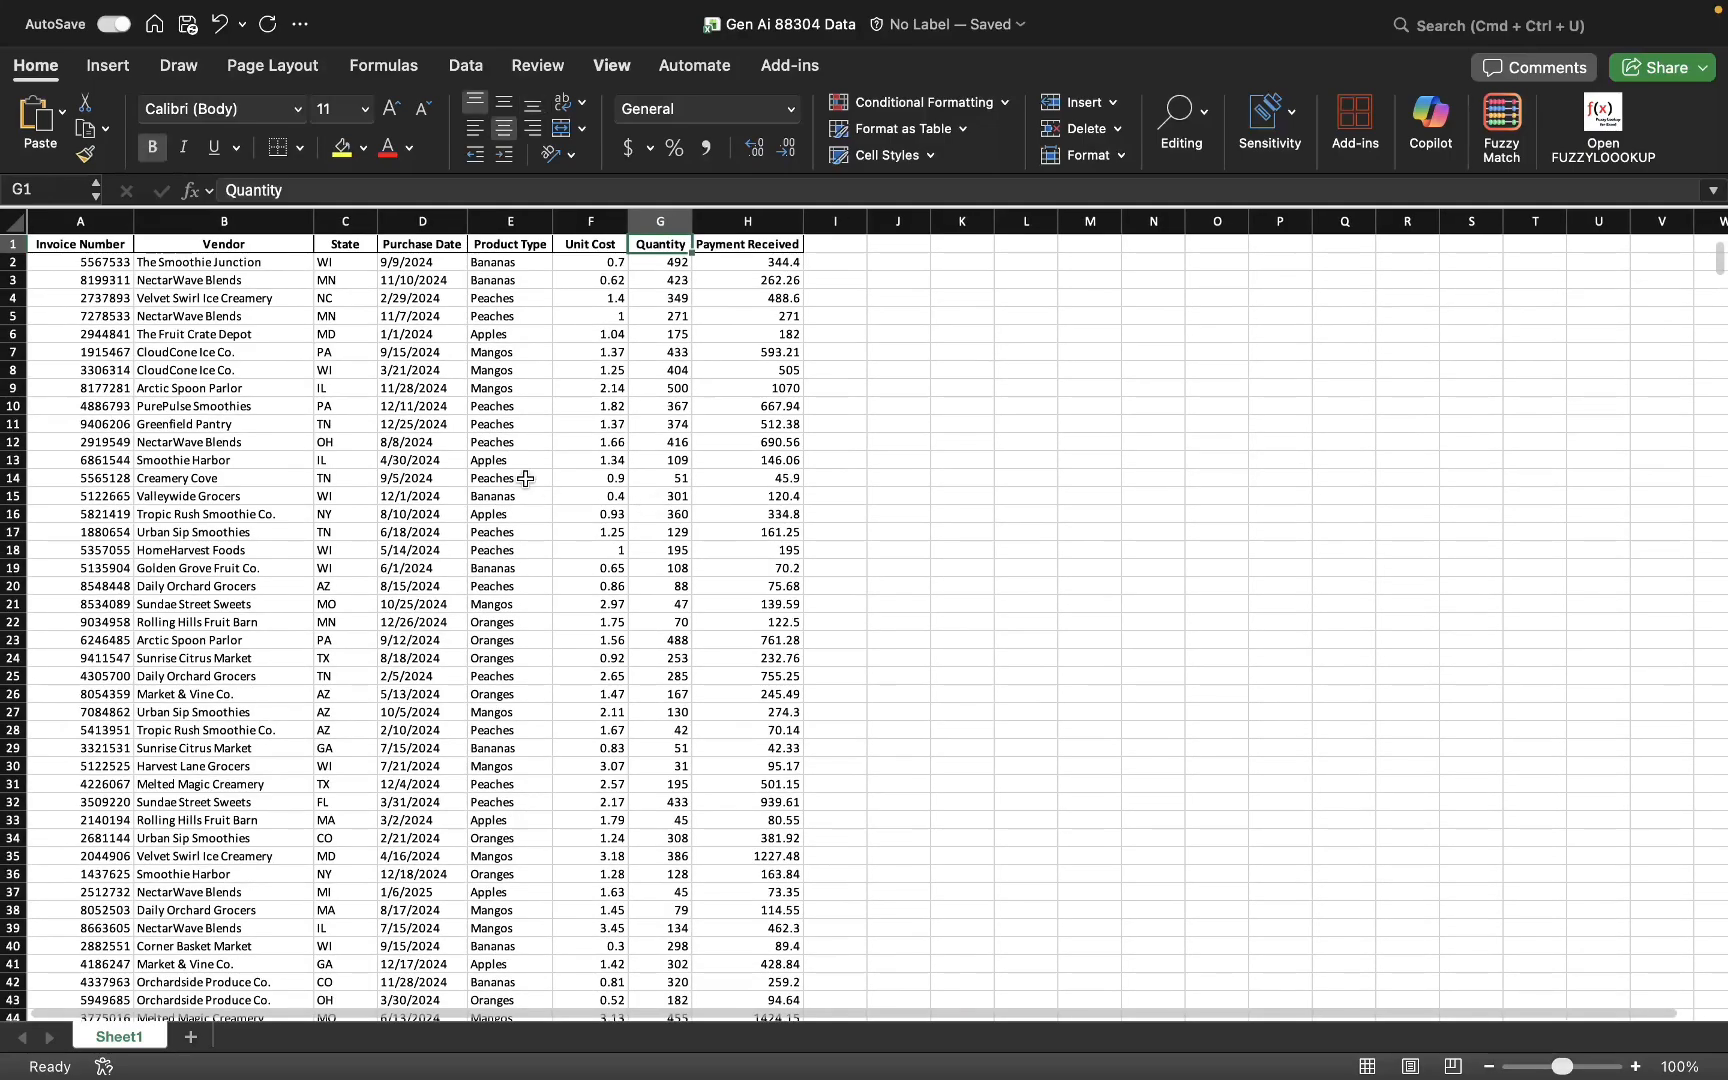
left_click(960, 350)
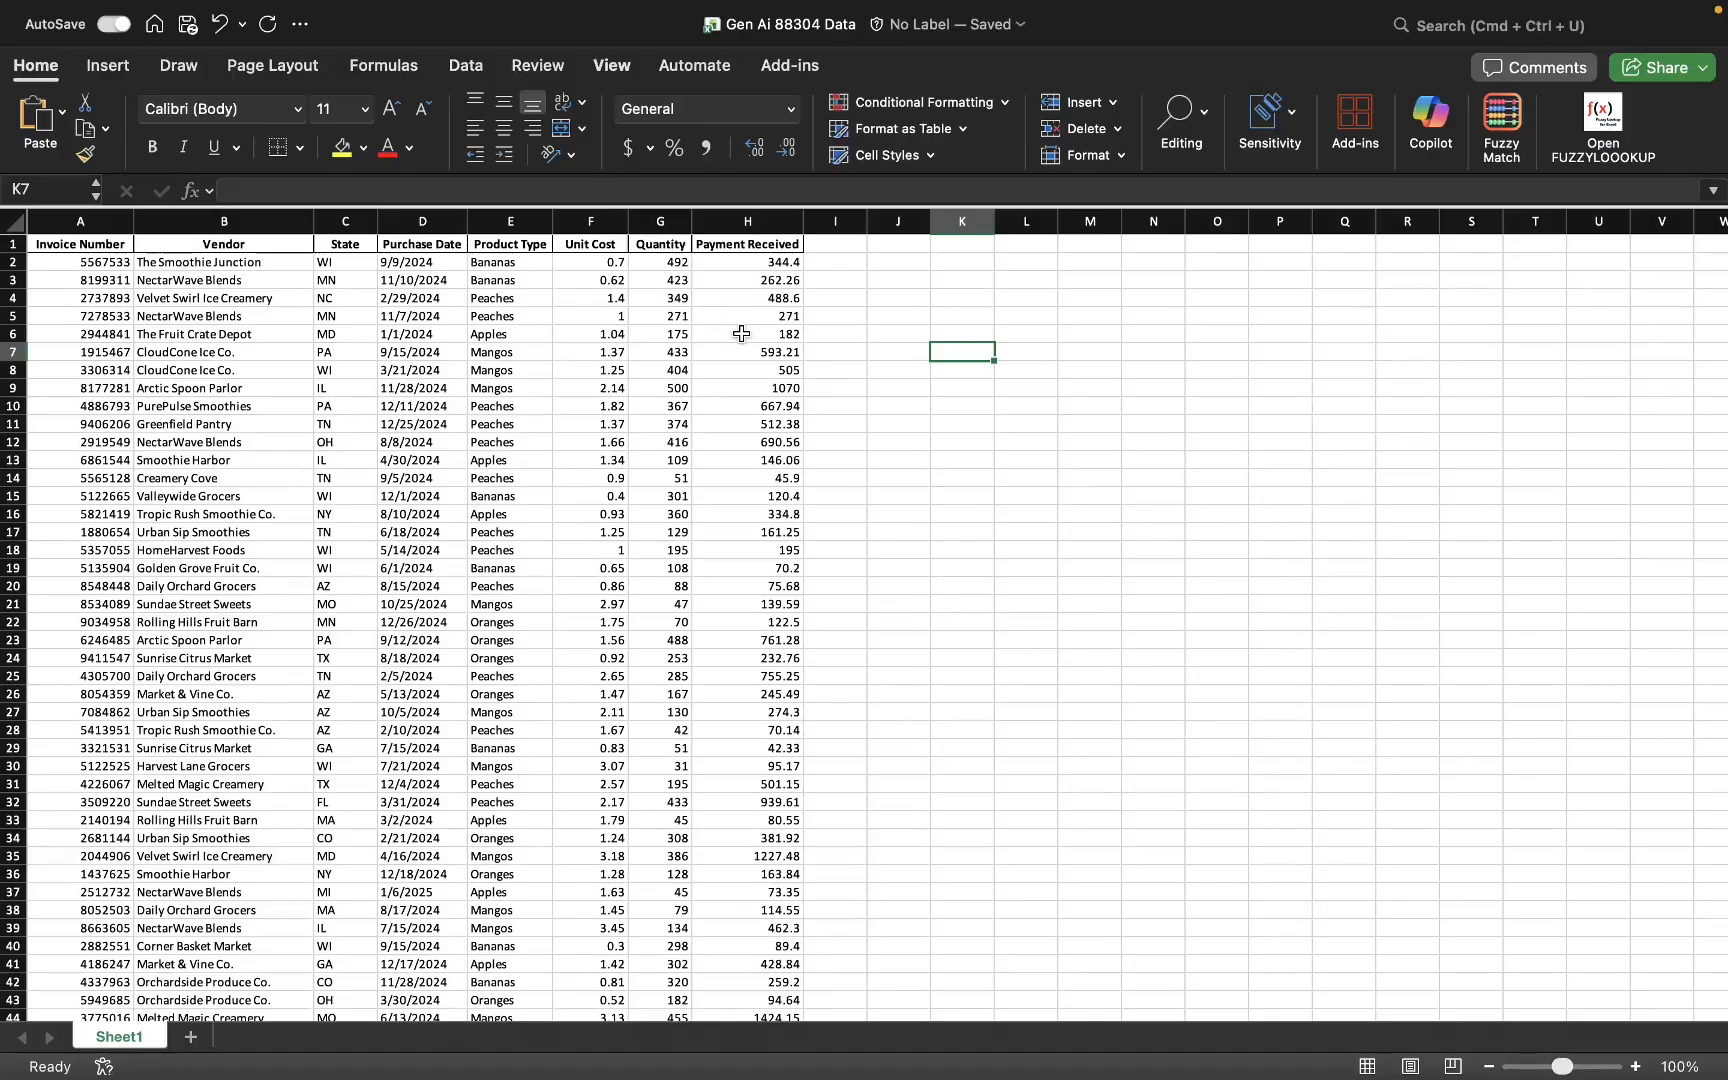
- Switch to ChatGPT in the browser and send the prompt "Start a new chat."
key("ctrl+Left")
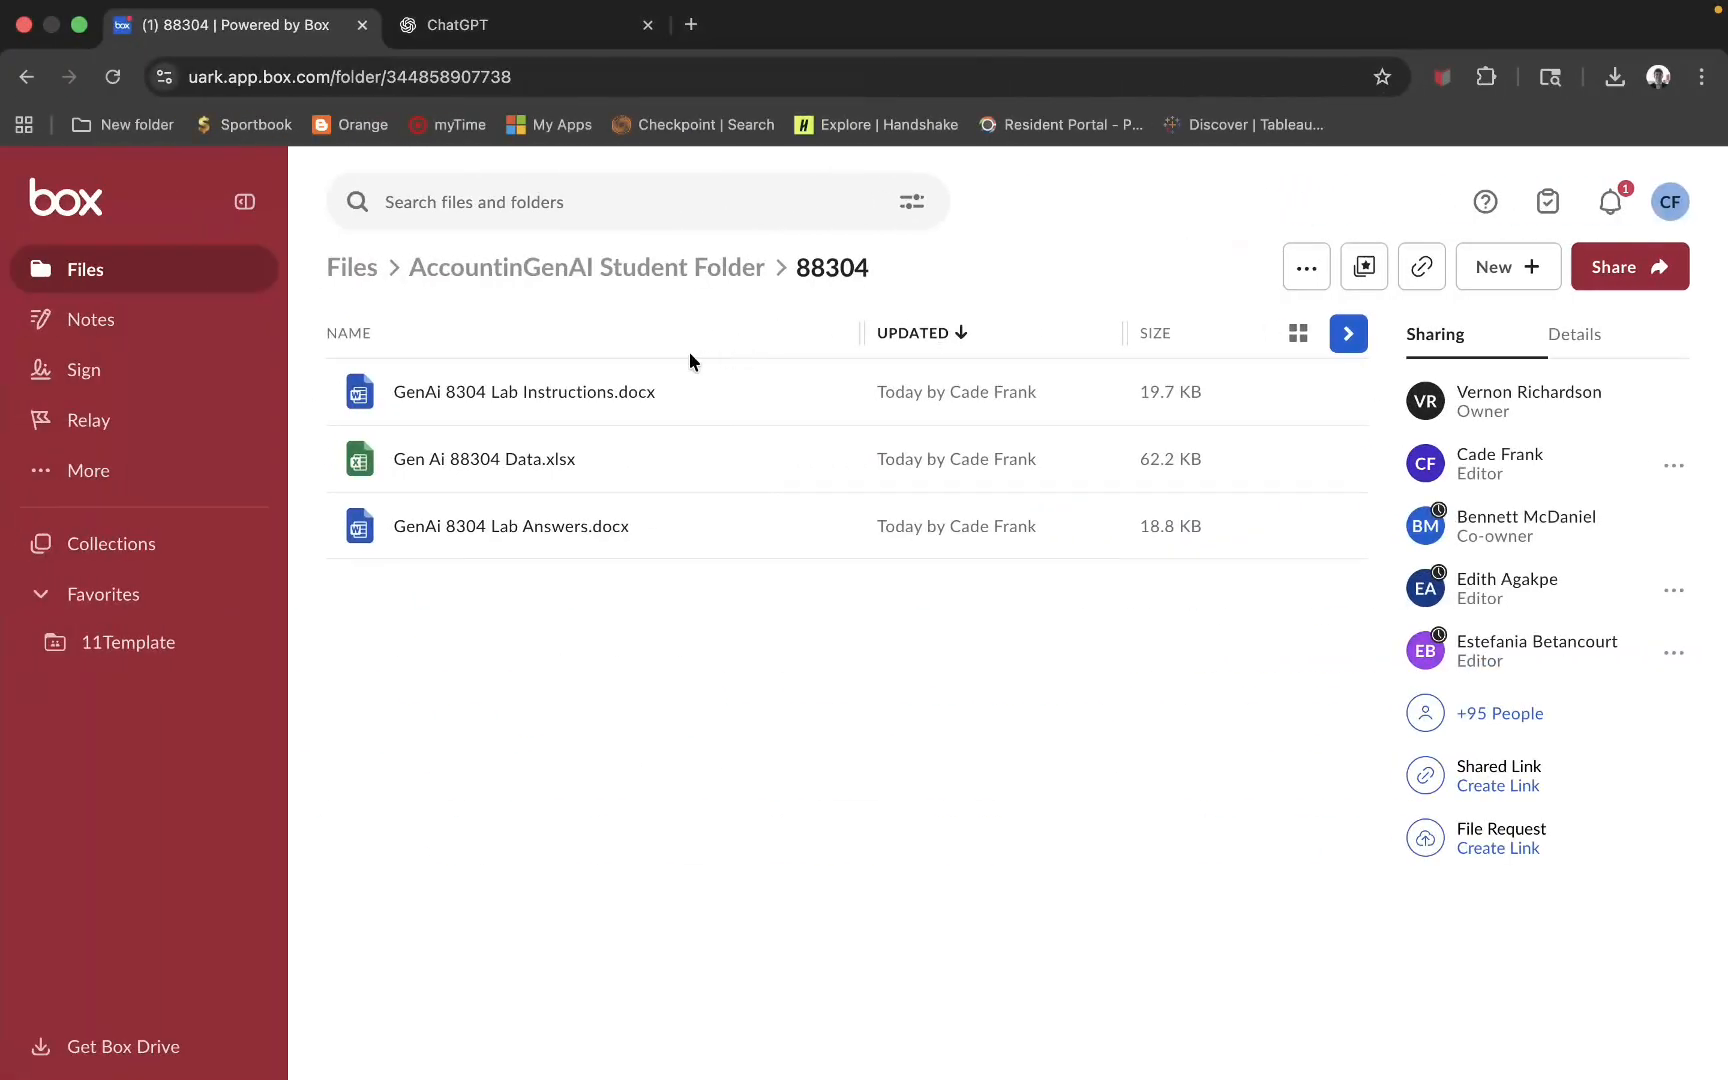
left_click(570, 40)
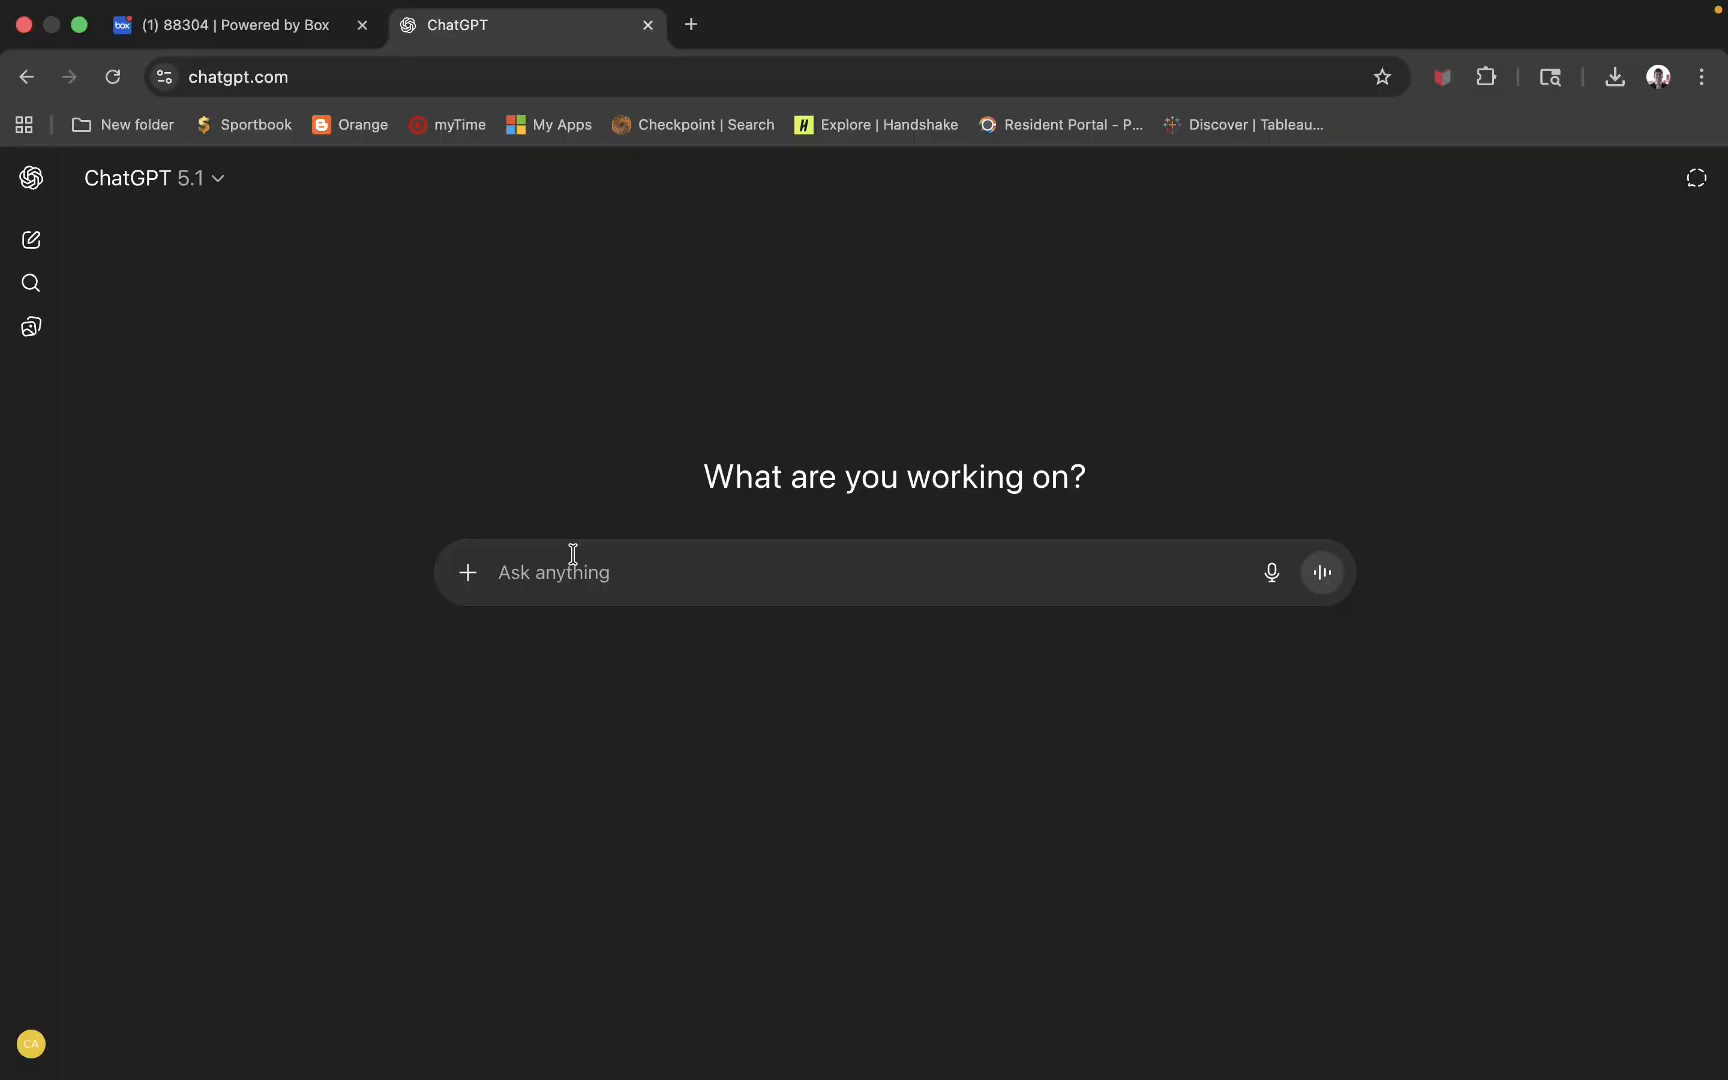
type("S")
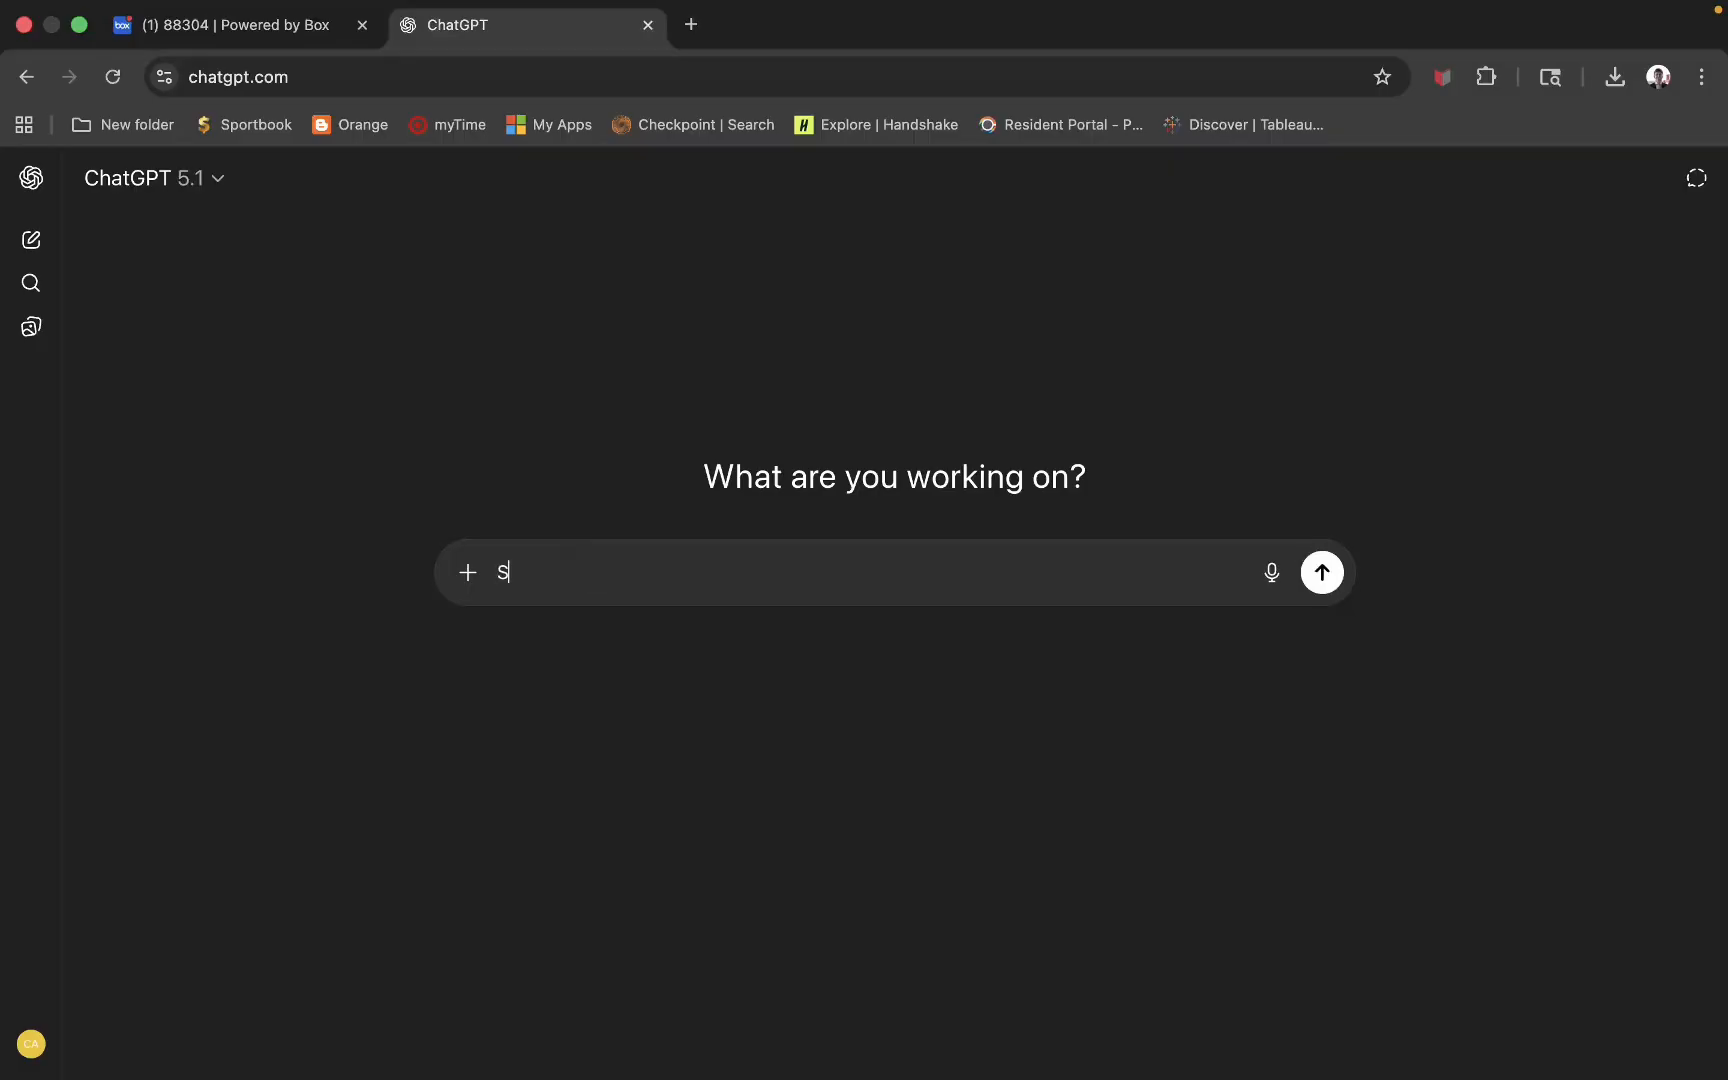
type("tart a new chat.")
key("Return")
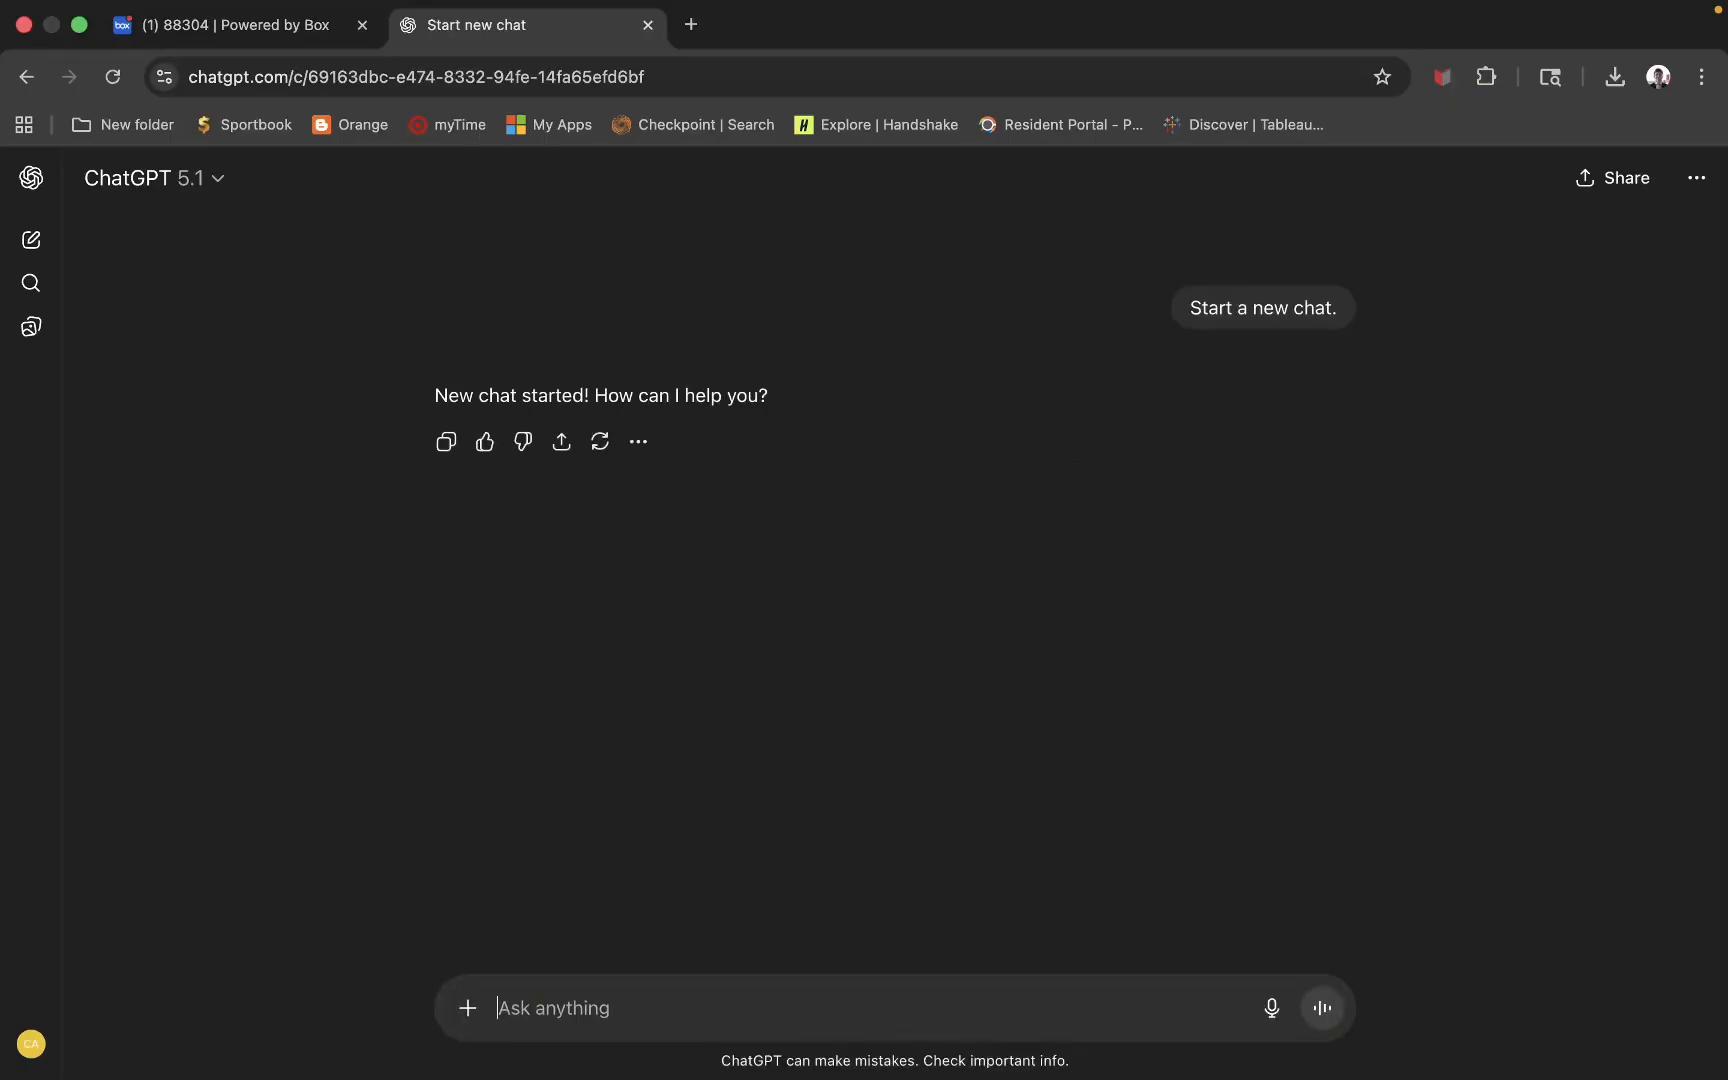
- Switch back to the lab instructions in Word and read the Required section and the wording of Prompts 1 to 4
key("ctrl+Left")
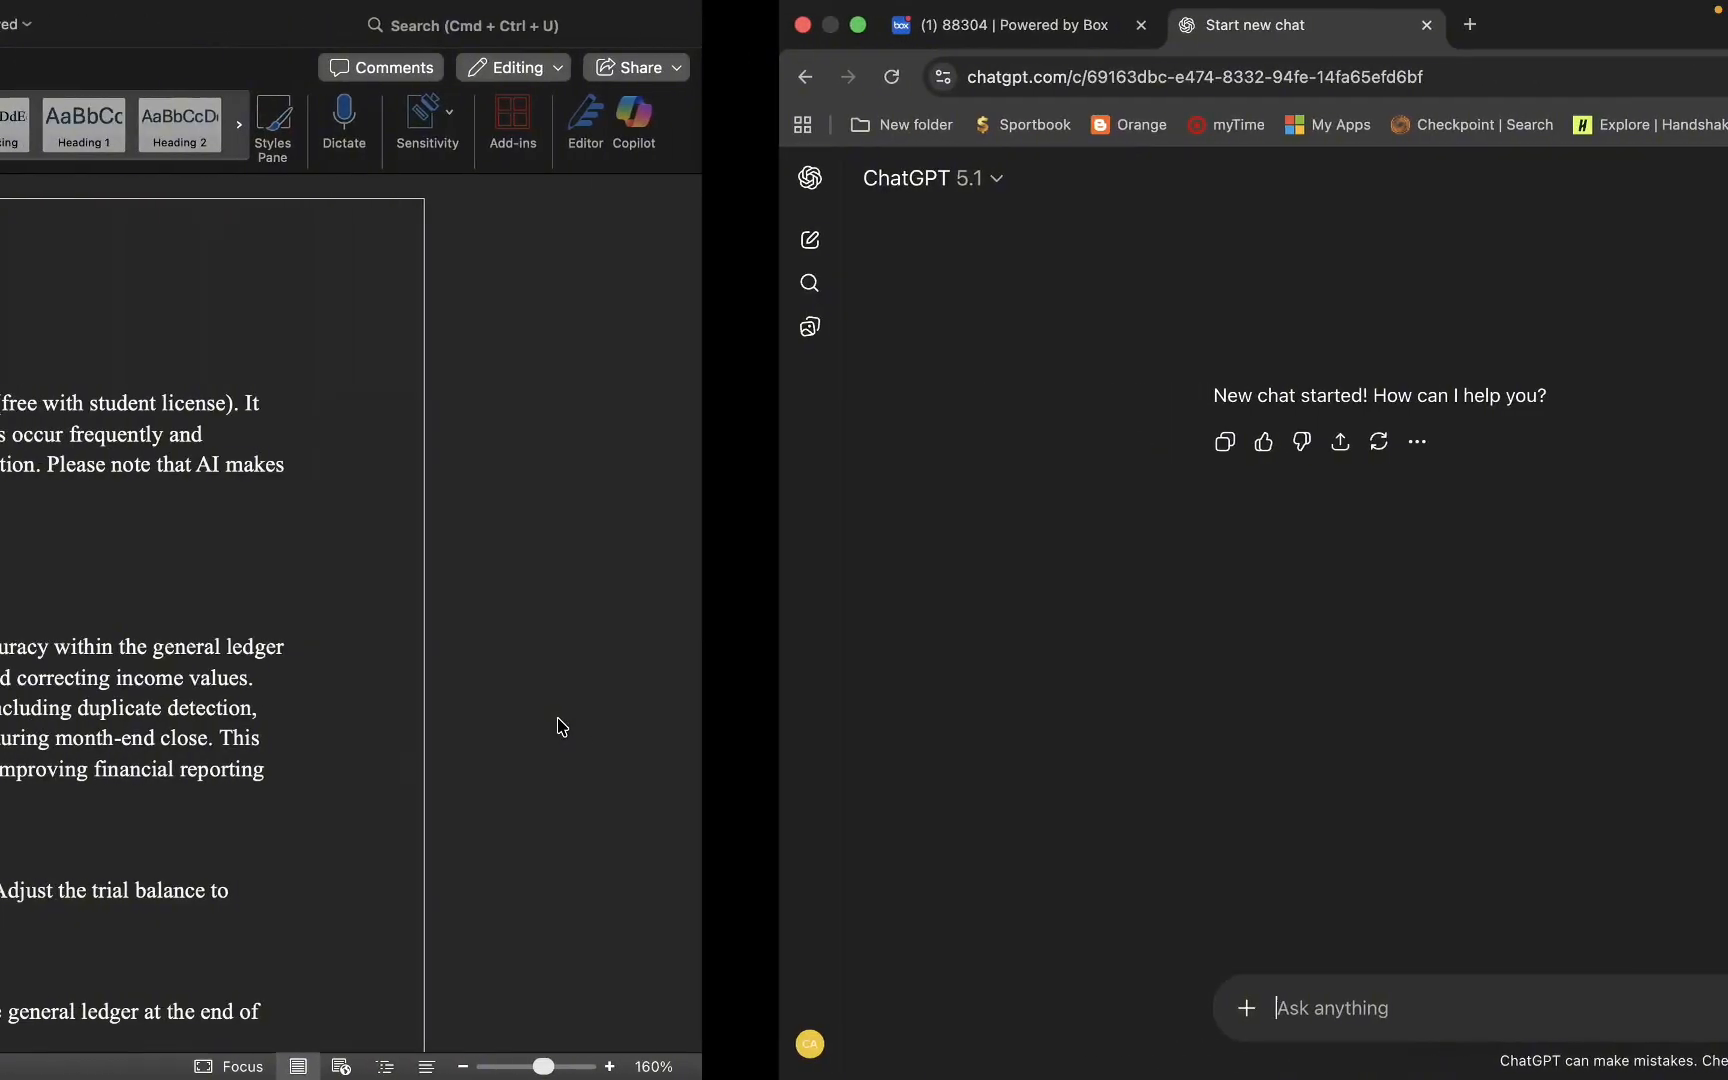
scroll(716, 627, "down", 5)
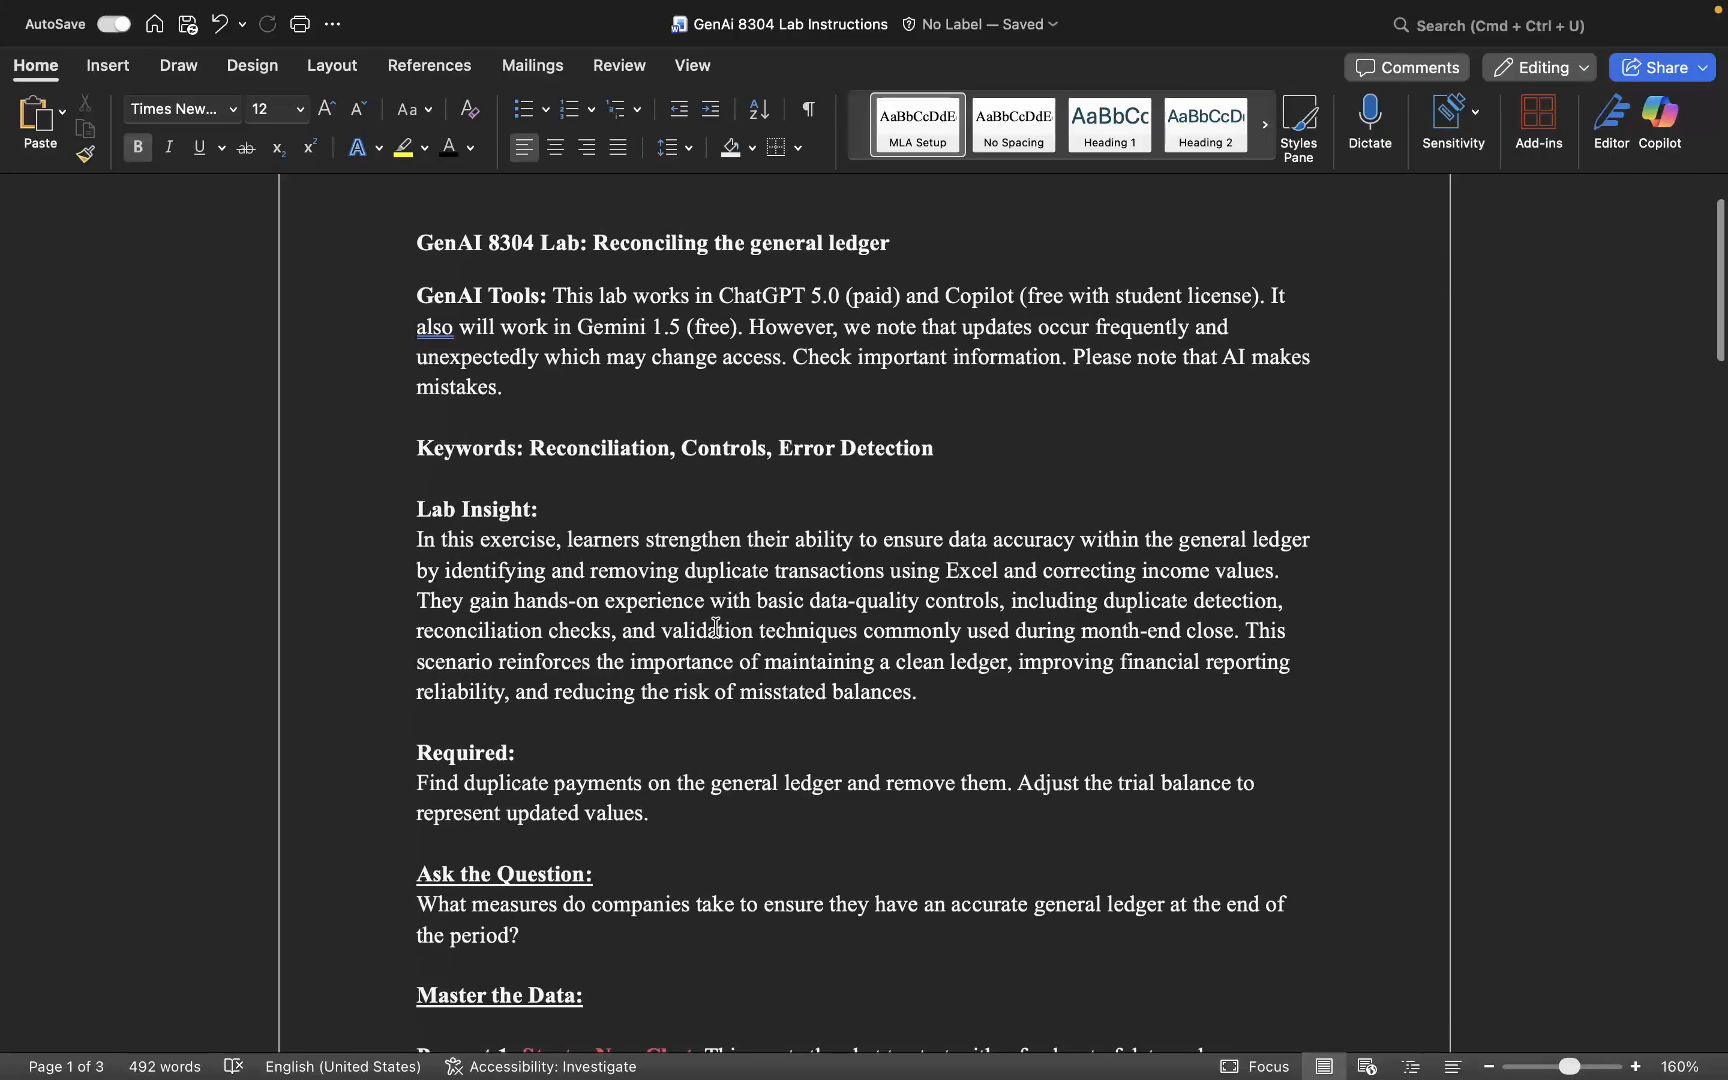
scroll(740, 590, "down", 1)
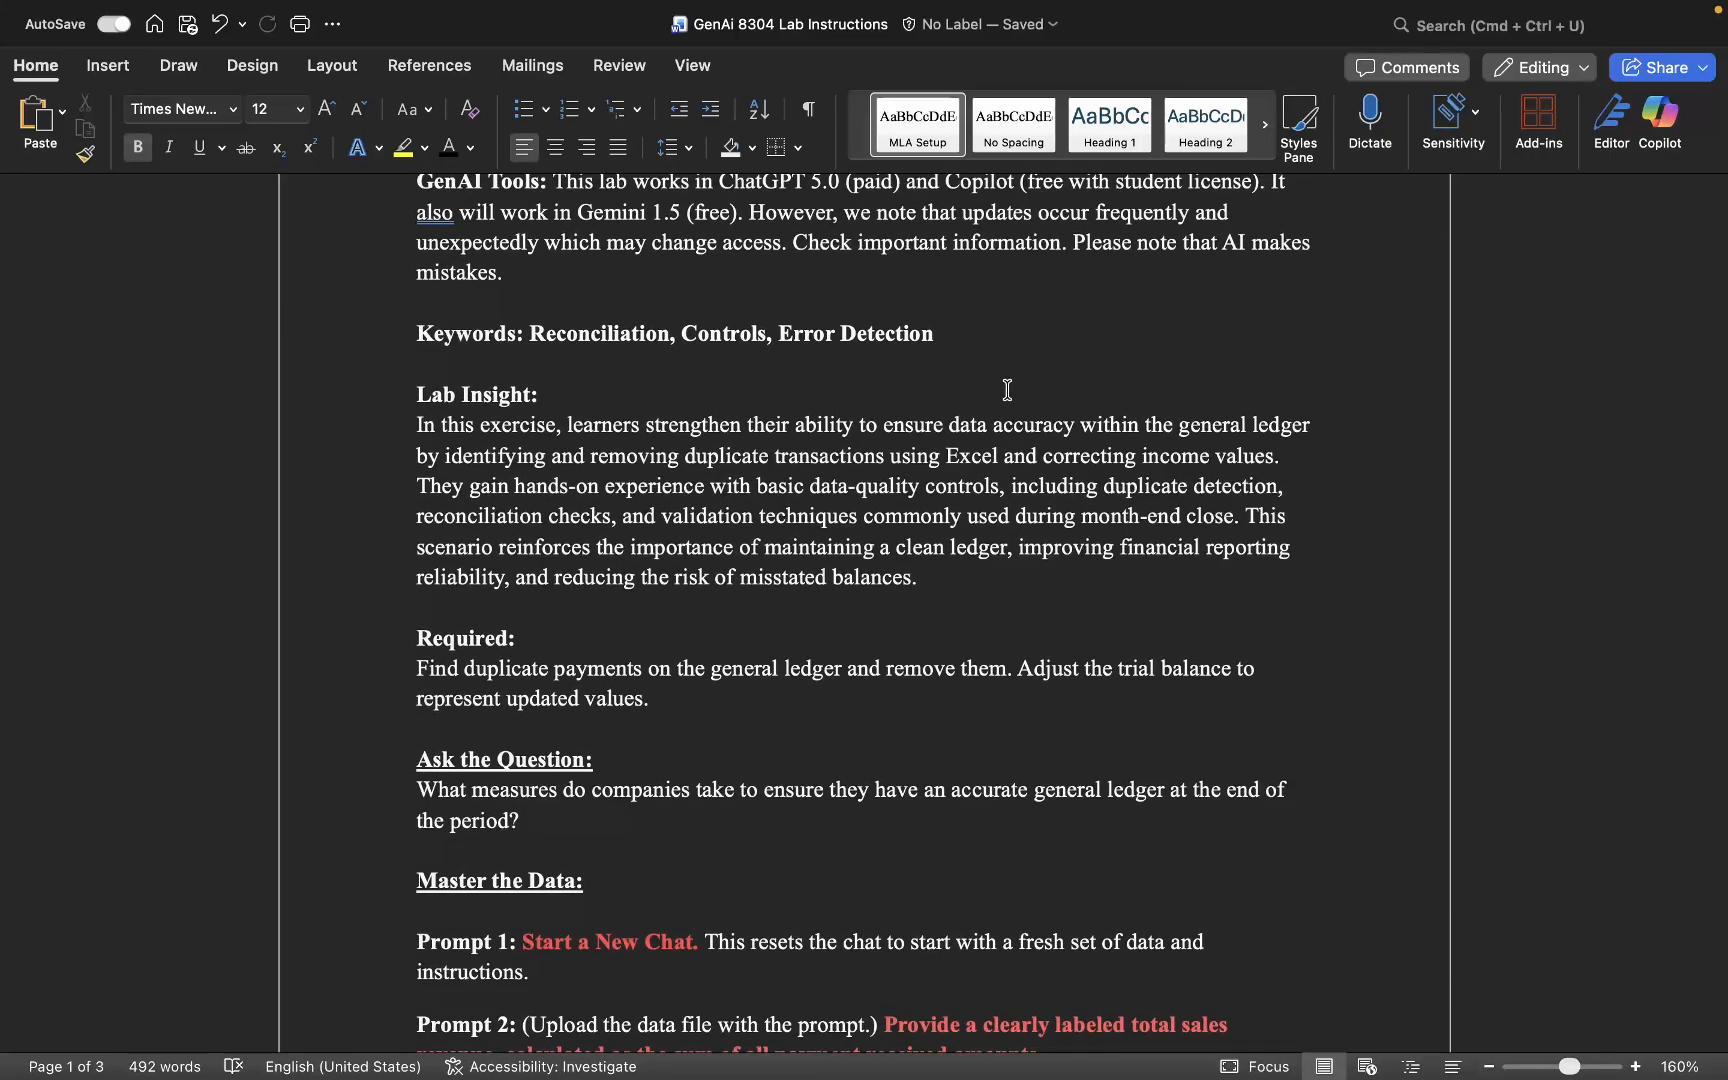
scroll(857, 582, "down", 4)
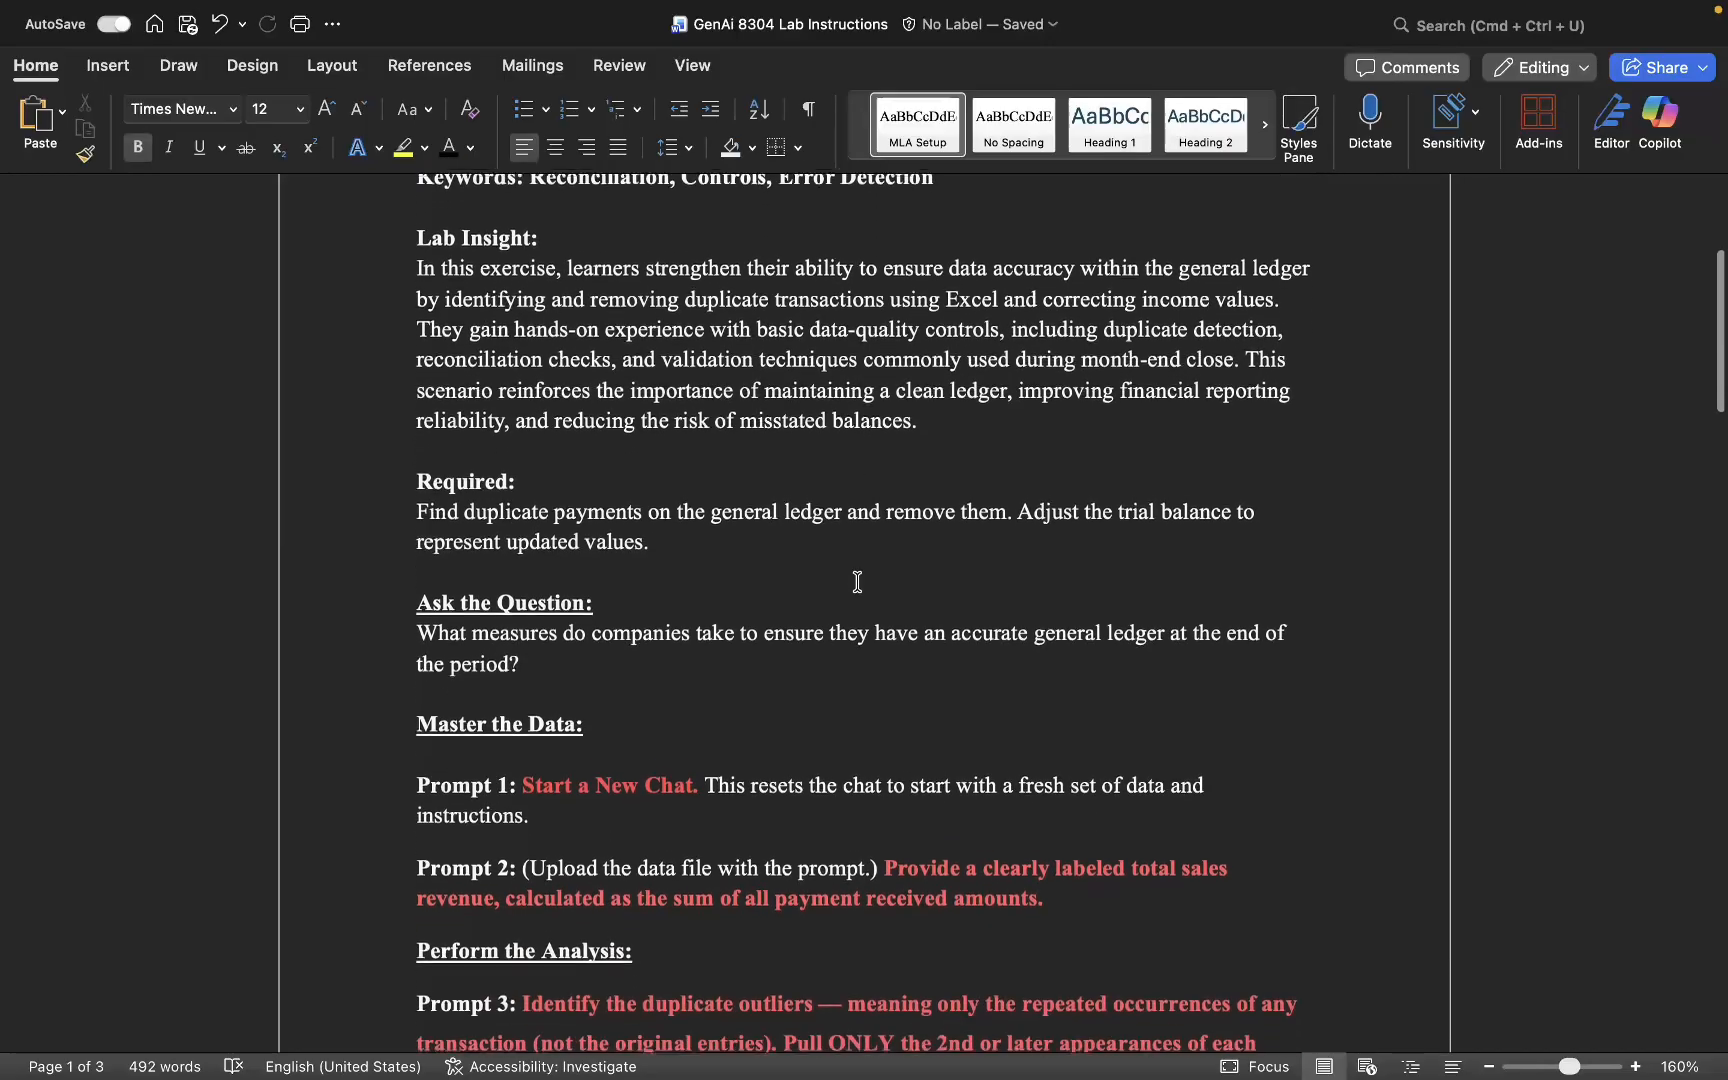
scroll(857, 582, "down", 3)
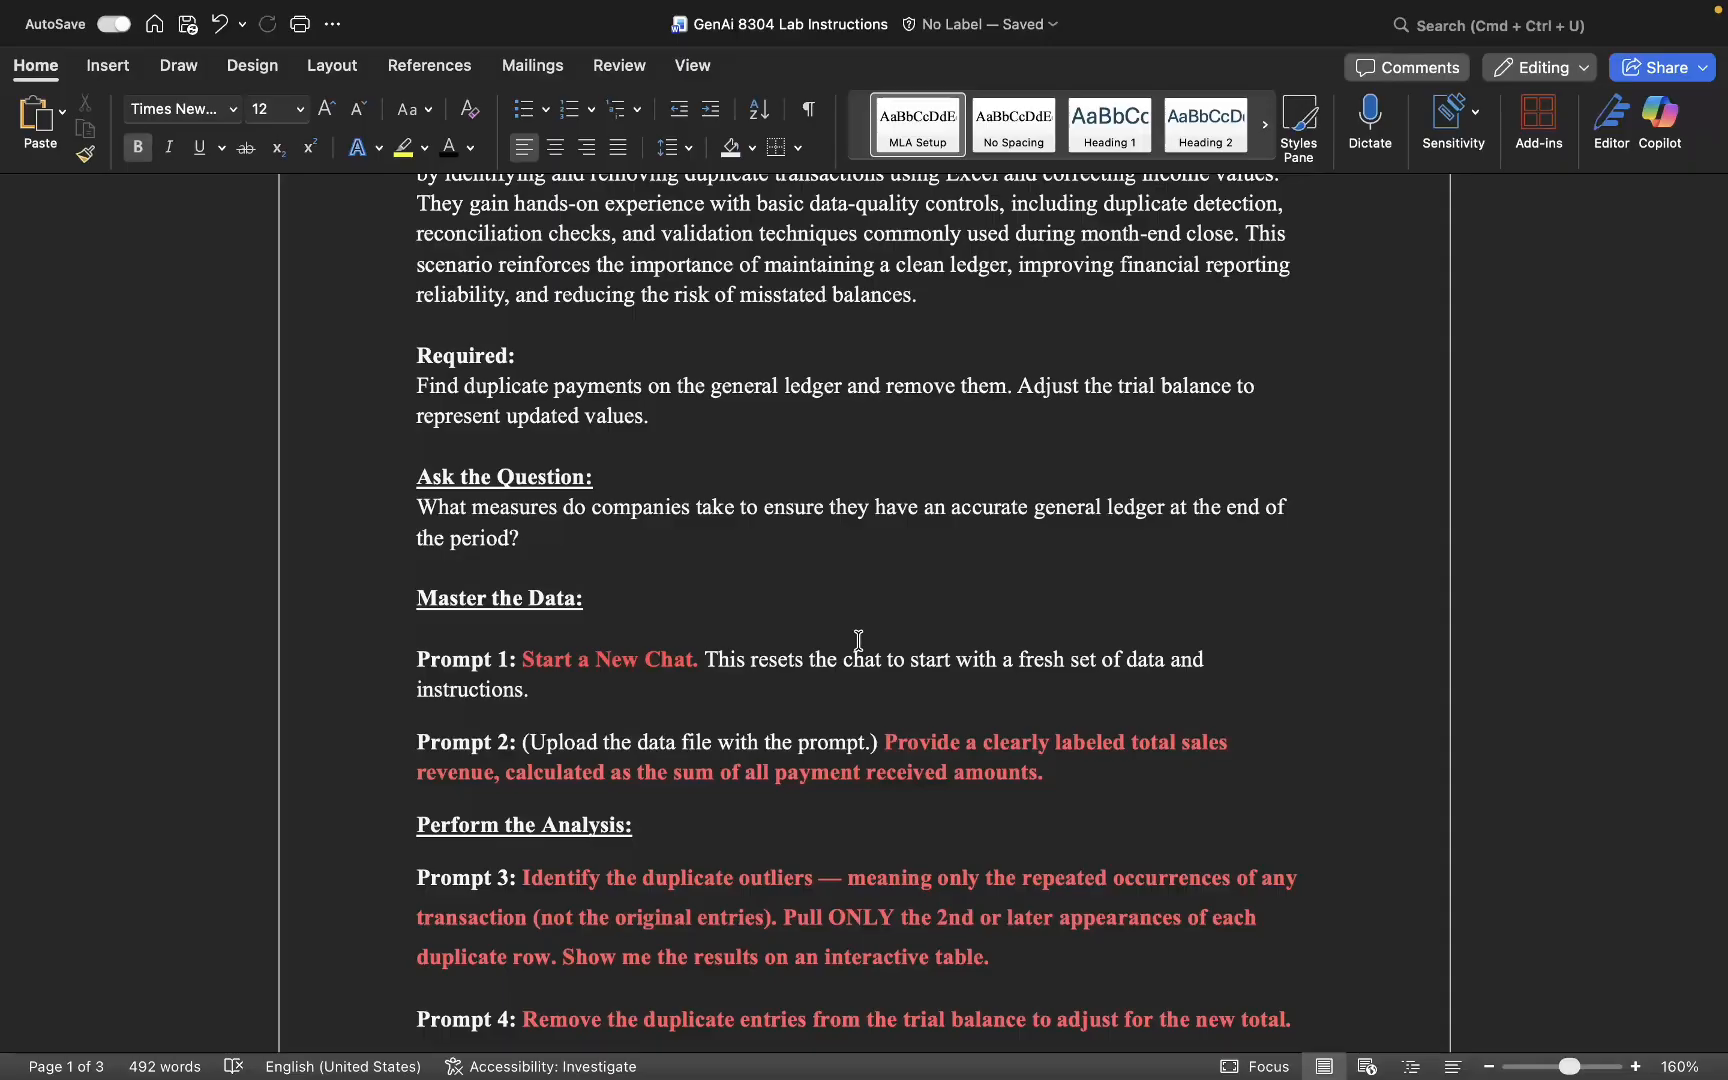
scroll(756, 680, "down", 3)
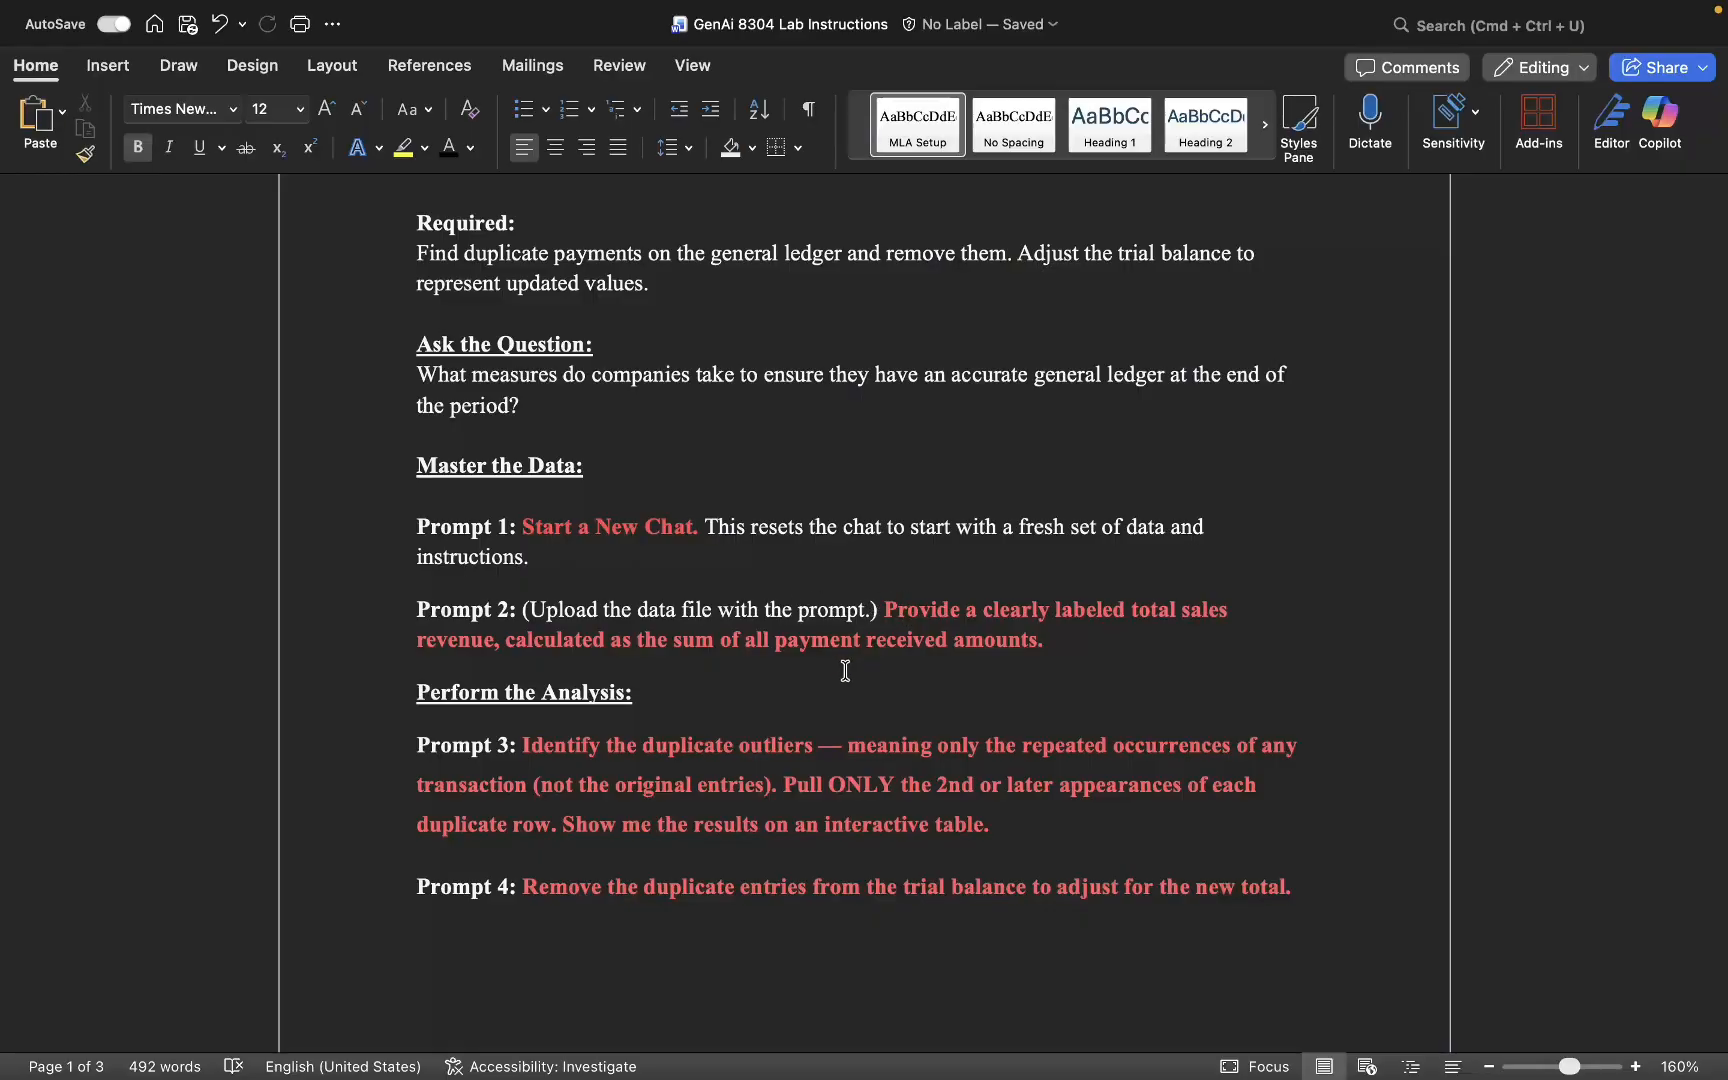
scroll(717, 628, "down", 1)
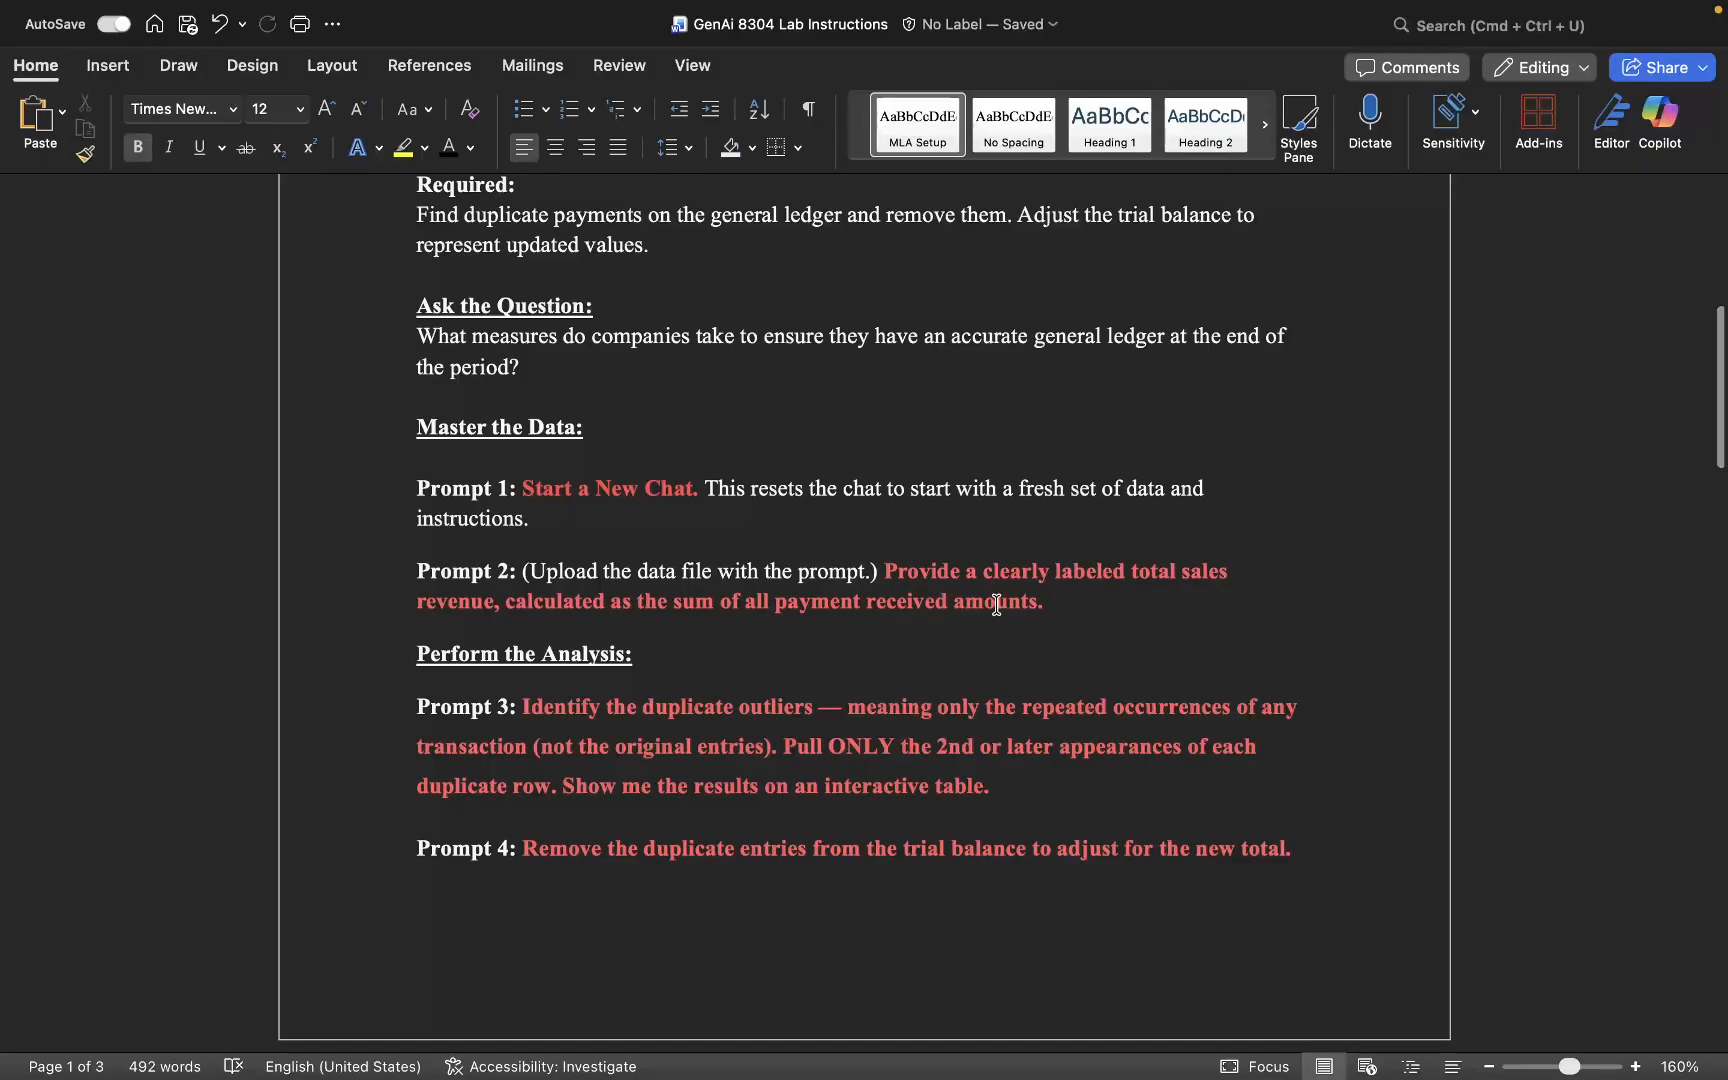
- Switch to ChatGPT and write the prompt "Provide a clearly labeled total sales revenue, calculated as the sum of all the payment received amounts."
key("ctrl+Right")
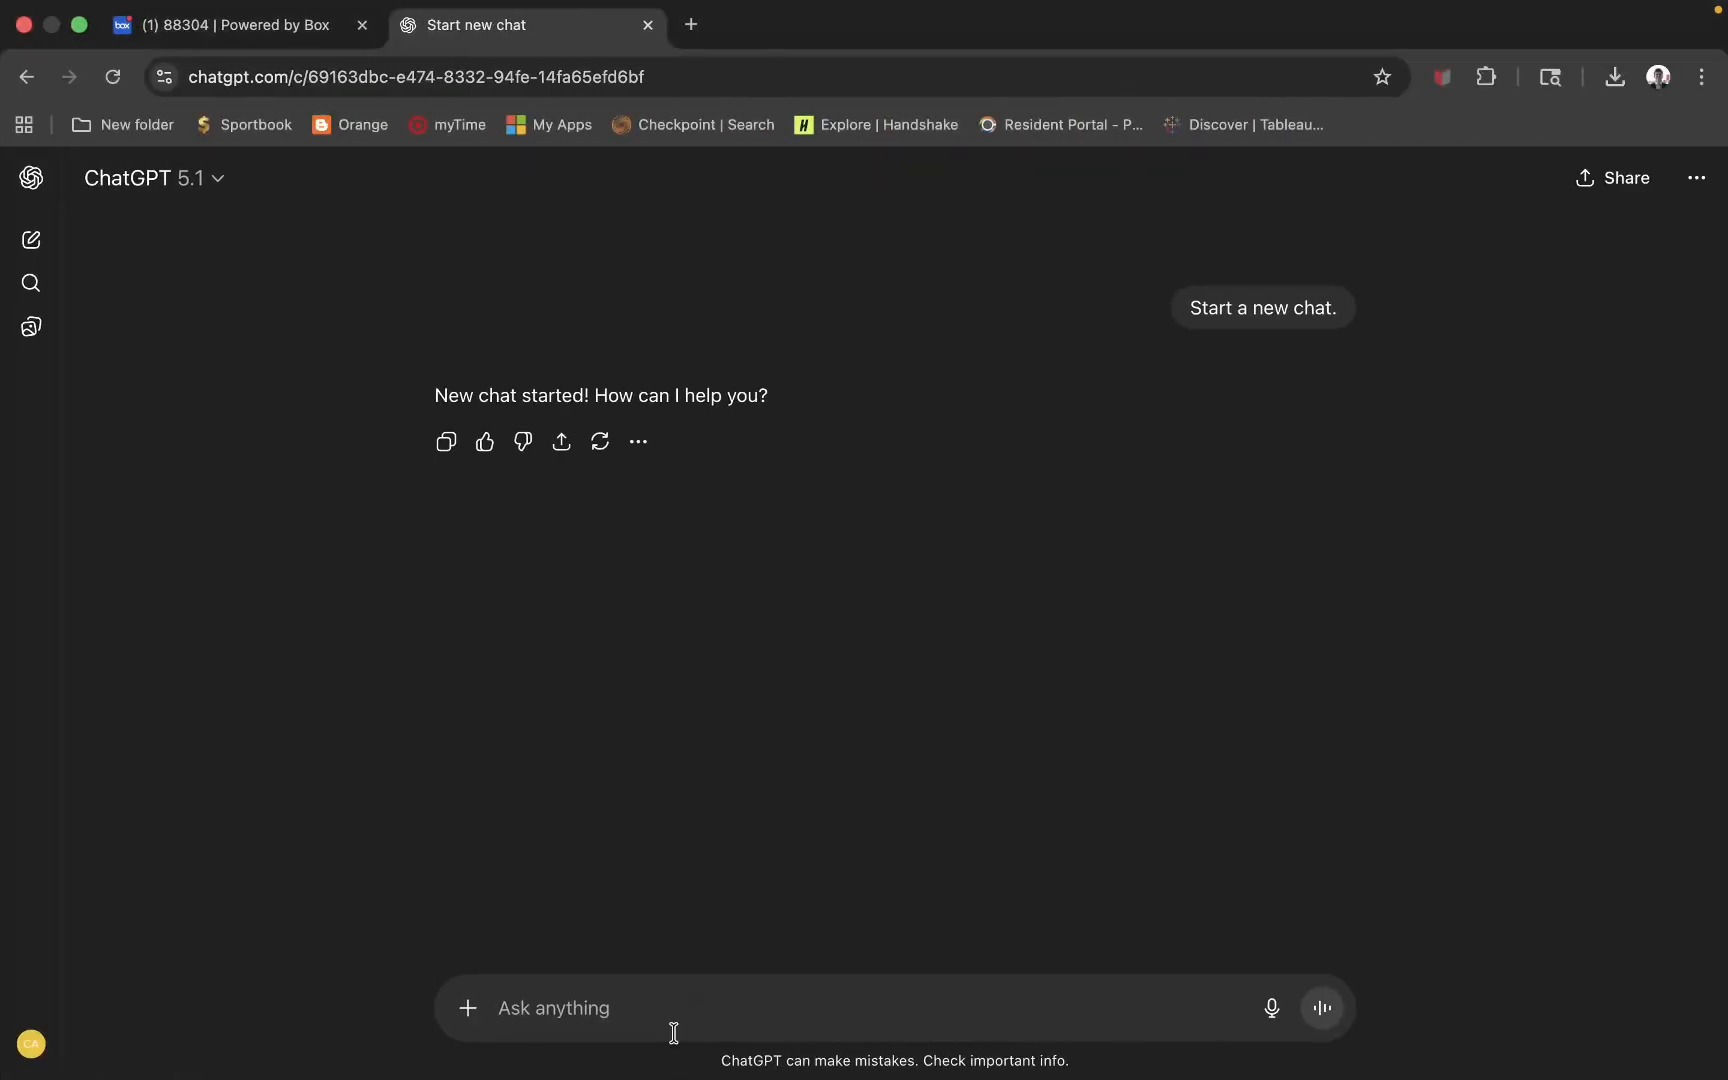
type("Provid")
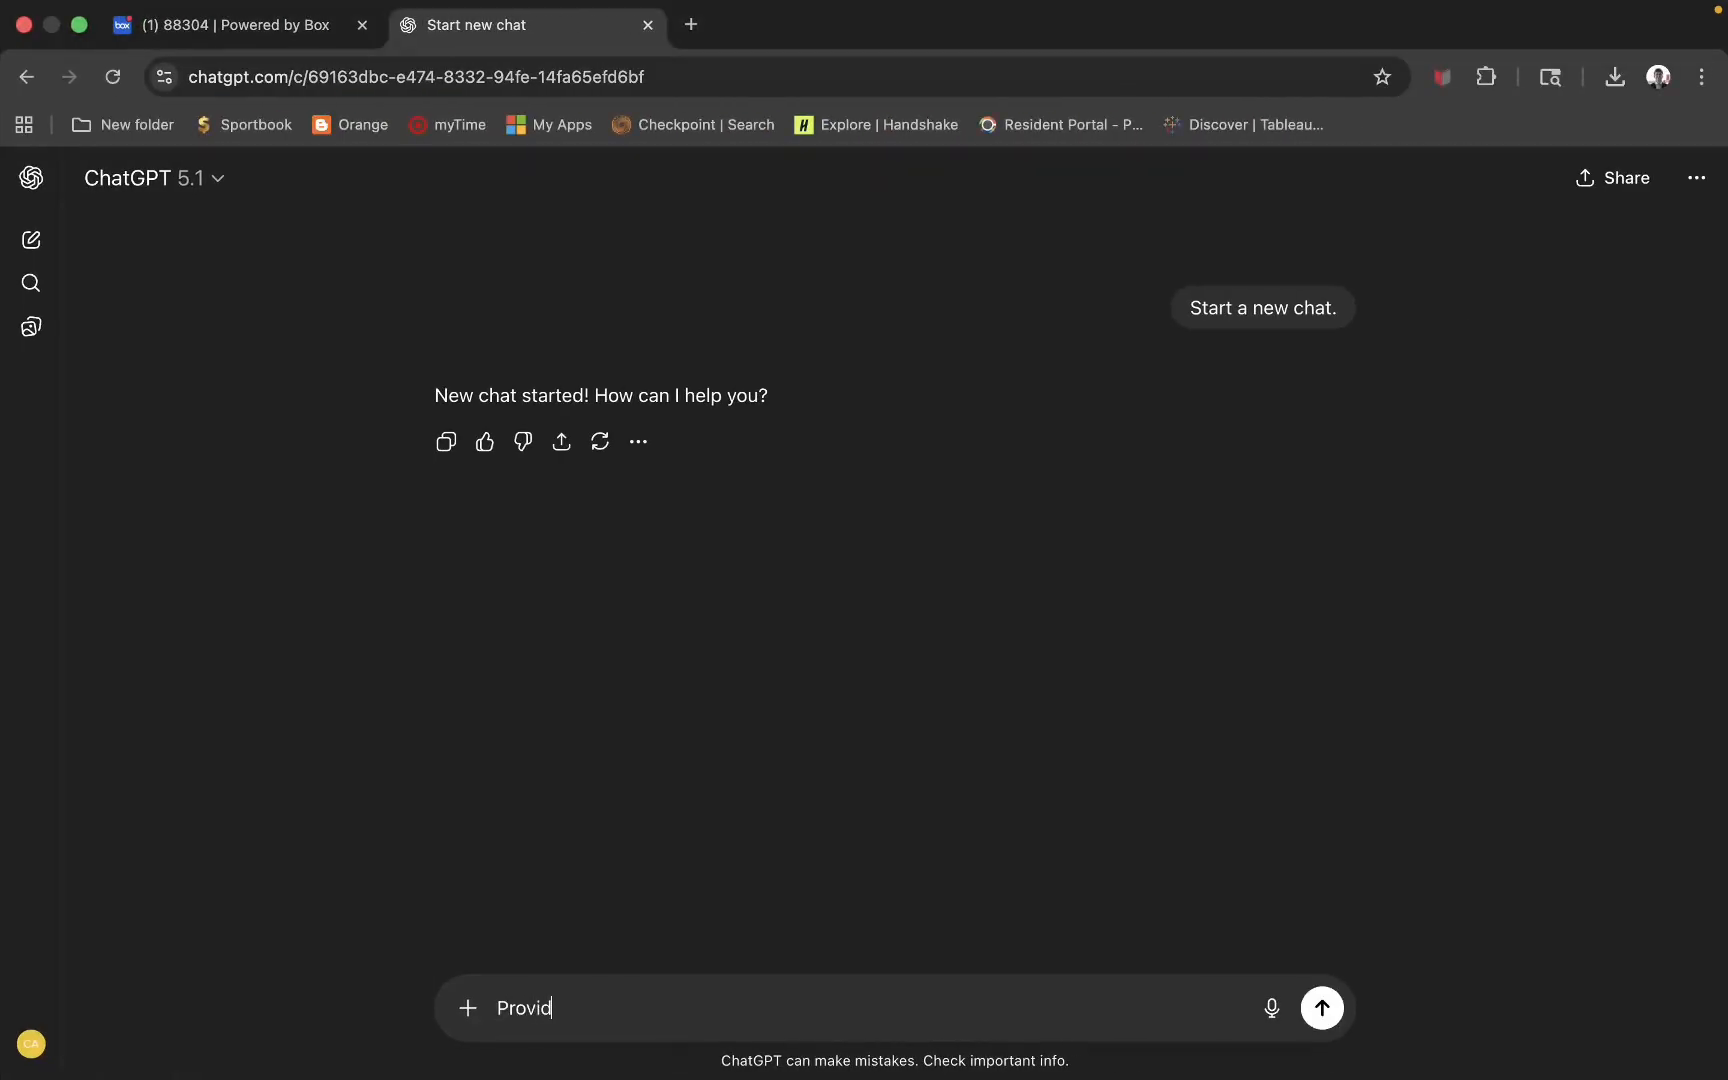
type("e a clearly labeled to")
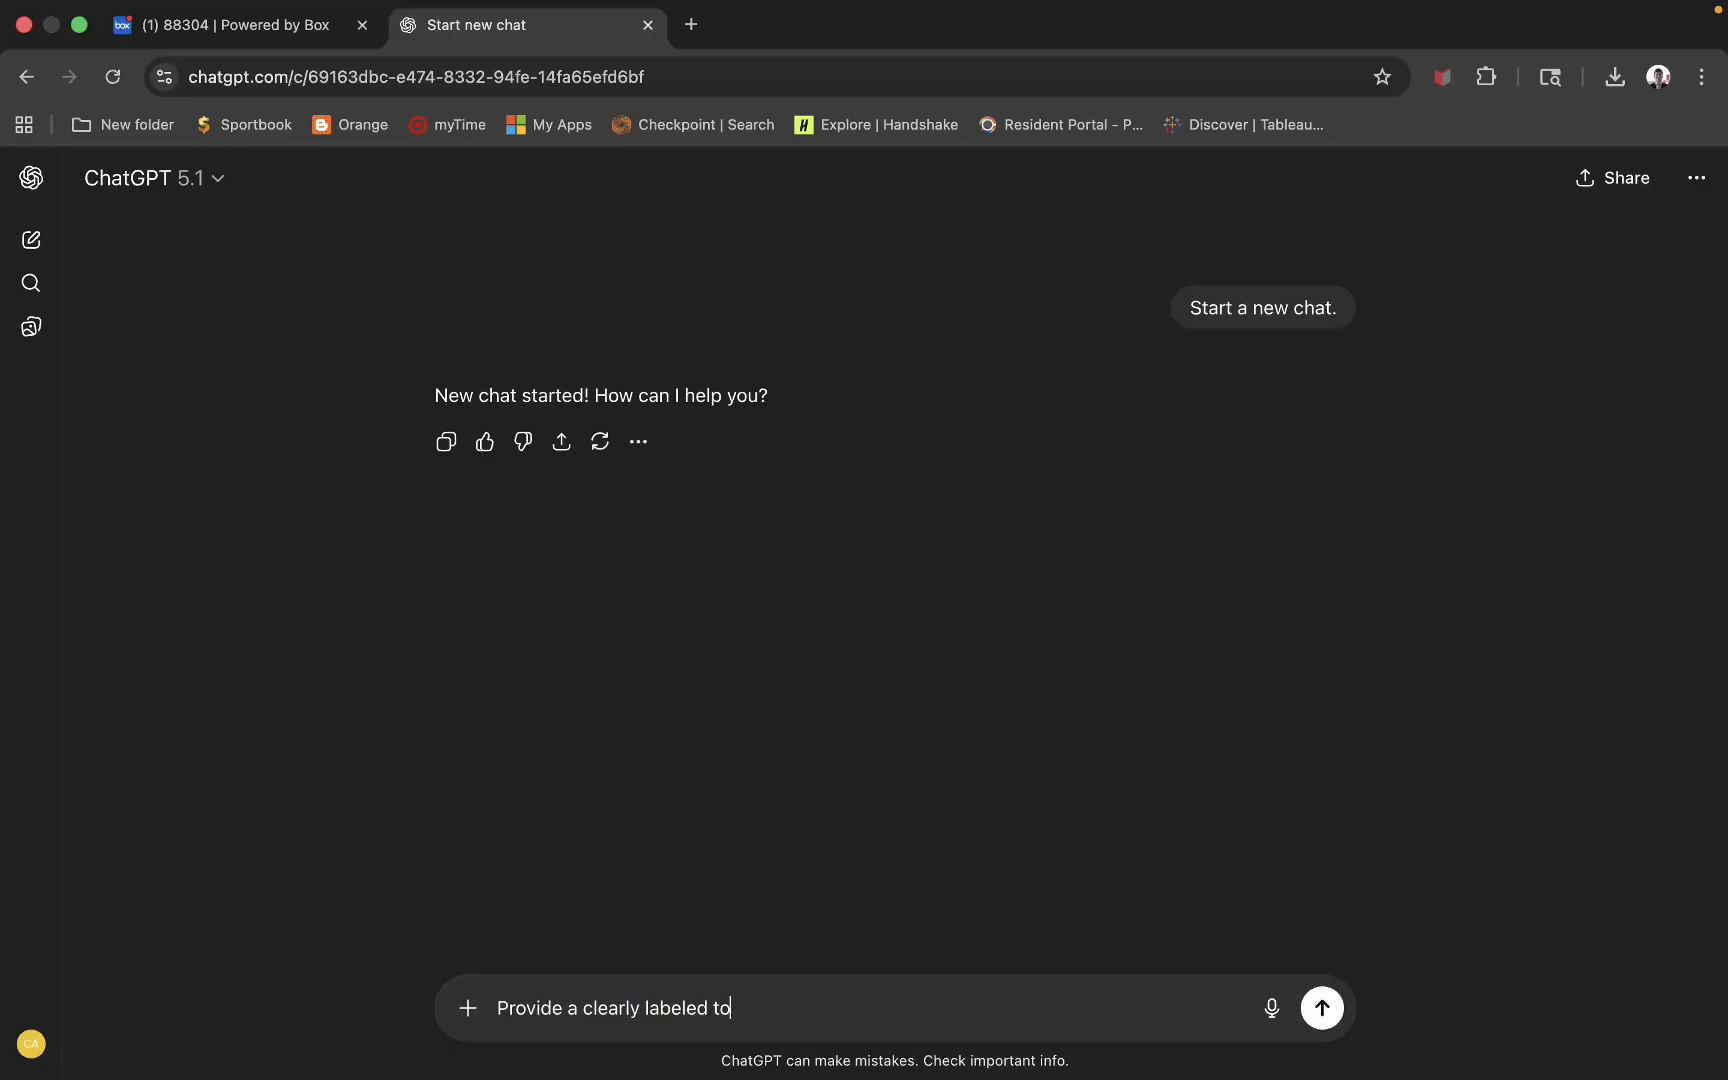
type("tal sales revenue, calculated")
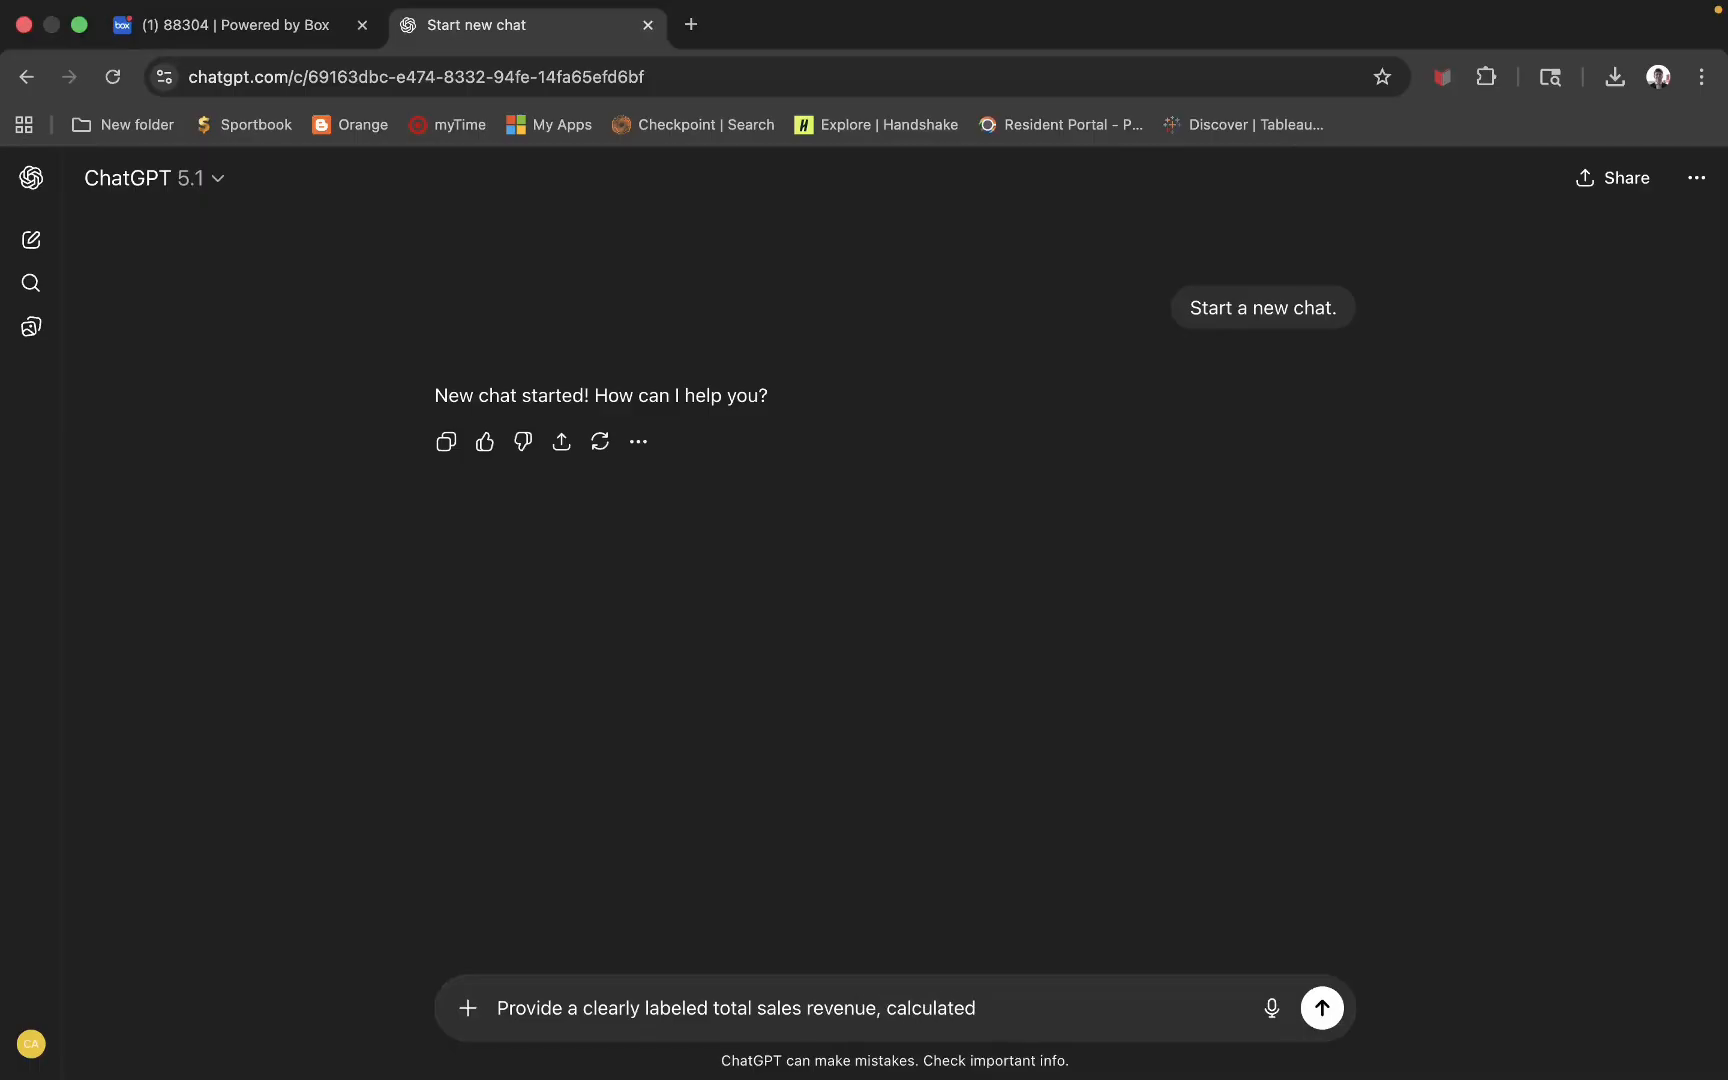
type(" as the sum of all the pay")
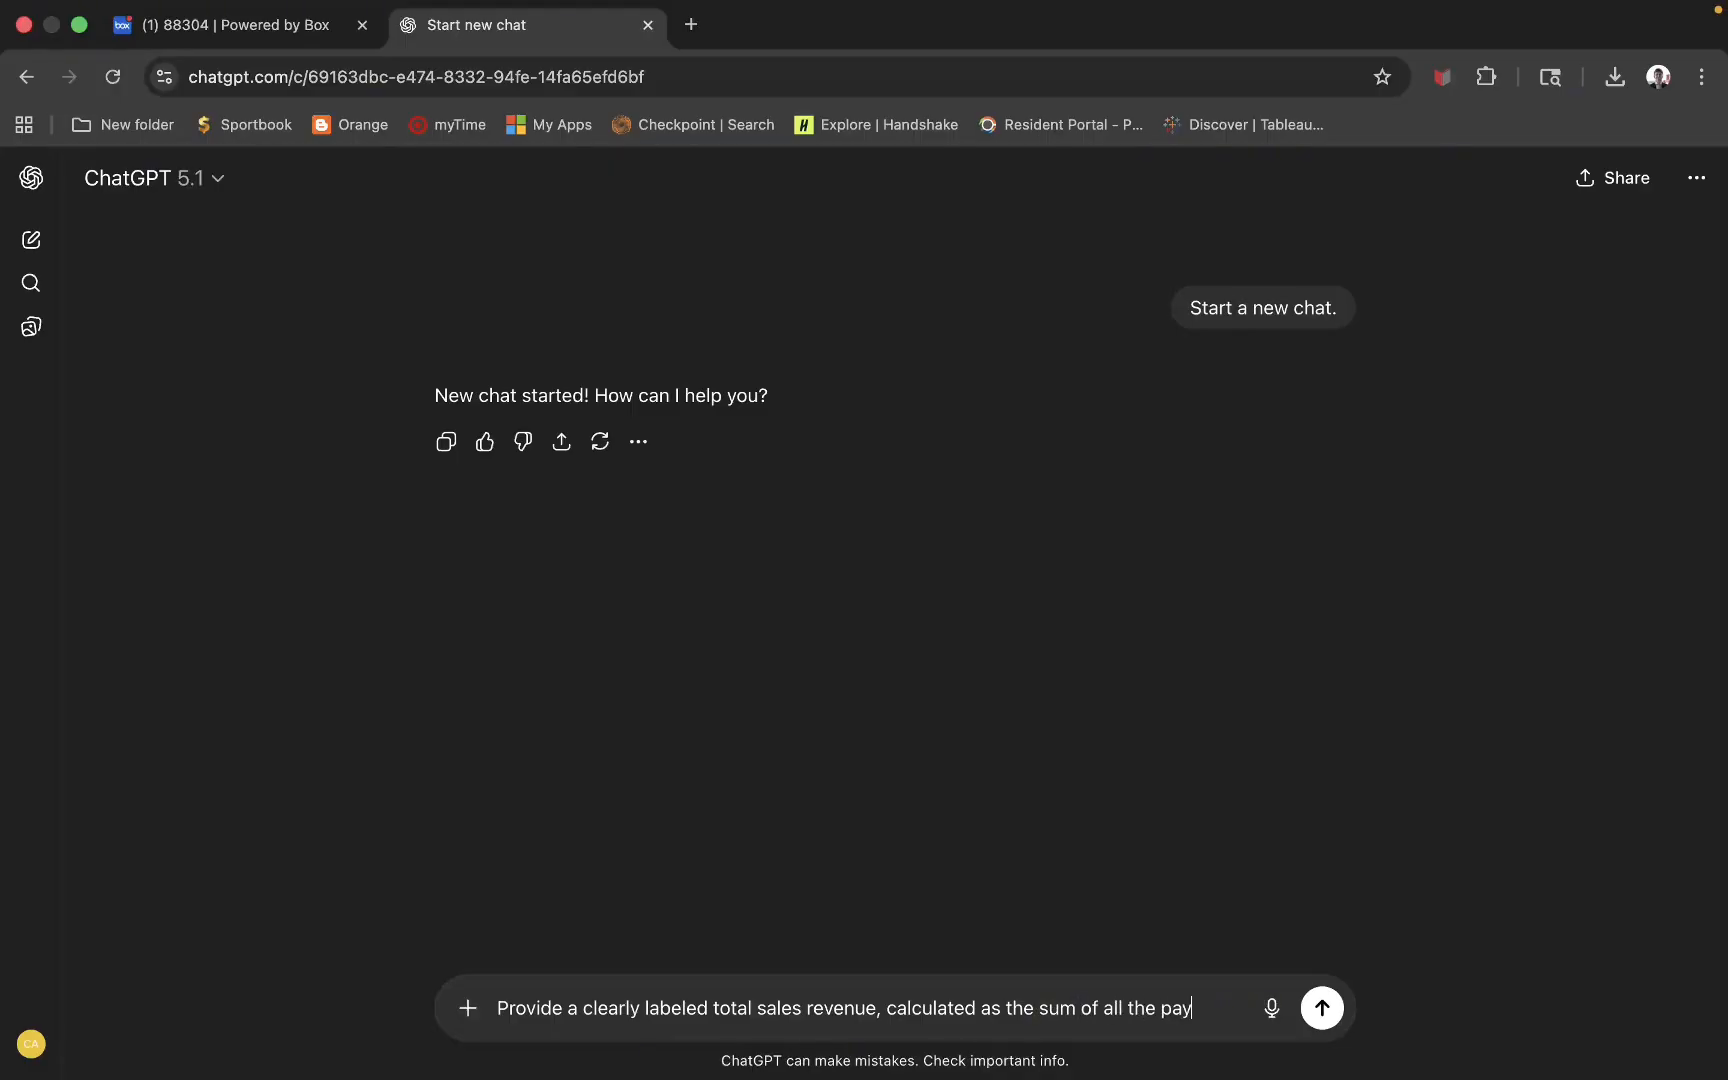
type("ment receibved")
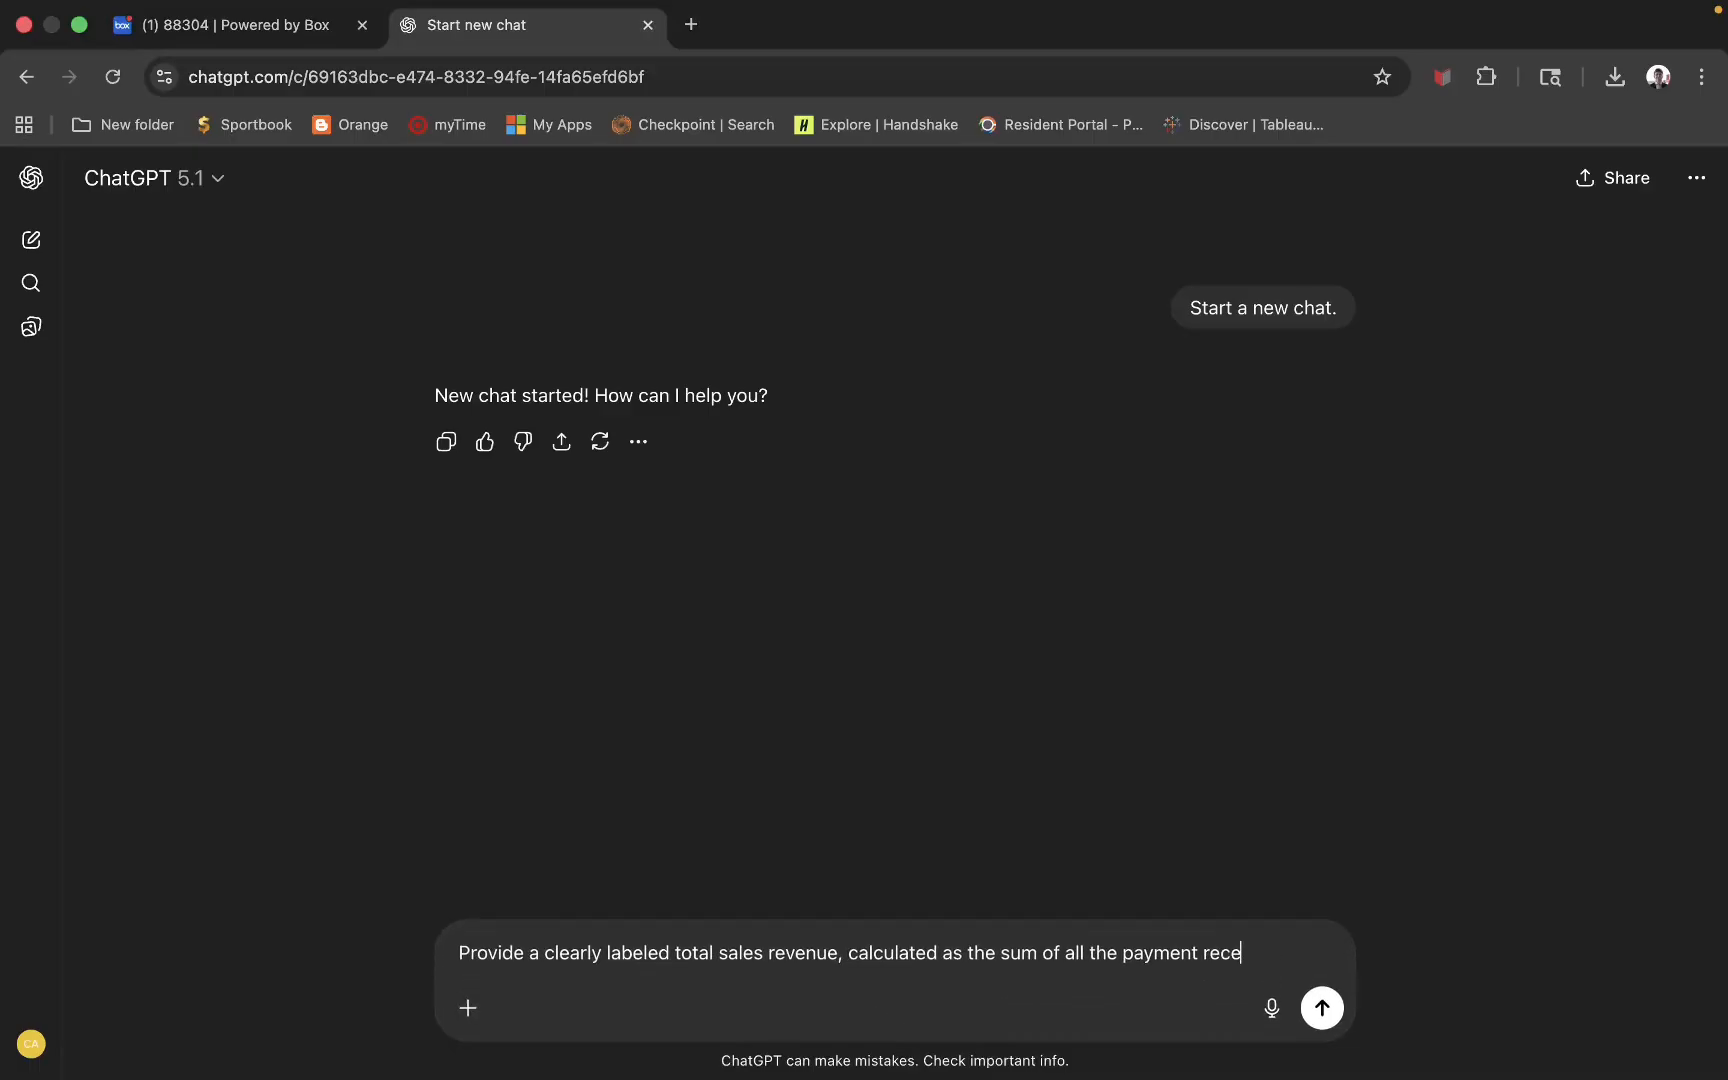
key("BackSpace")
key("BackSpace")
key("BackSpace")
type("ved amaoun")
key("BackSpace")
key("BackSpace")
key("BackSpace")
type("ounts.")
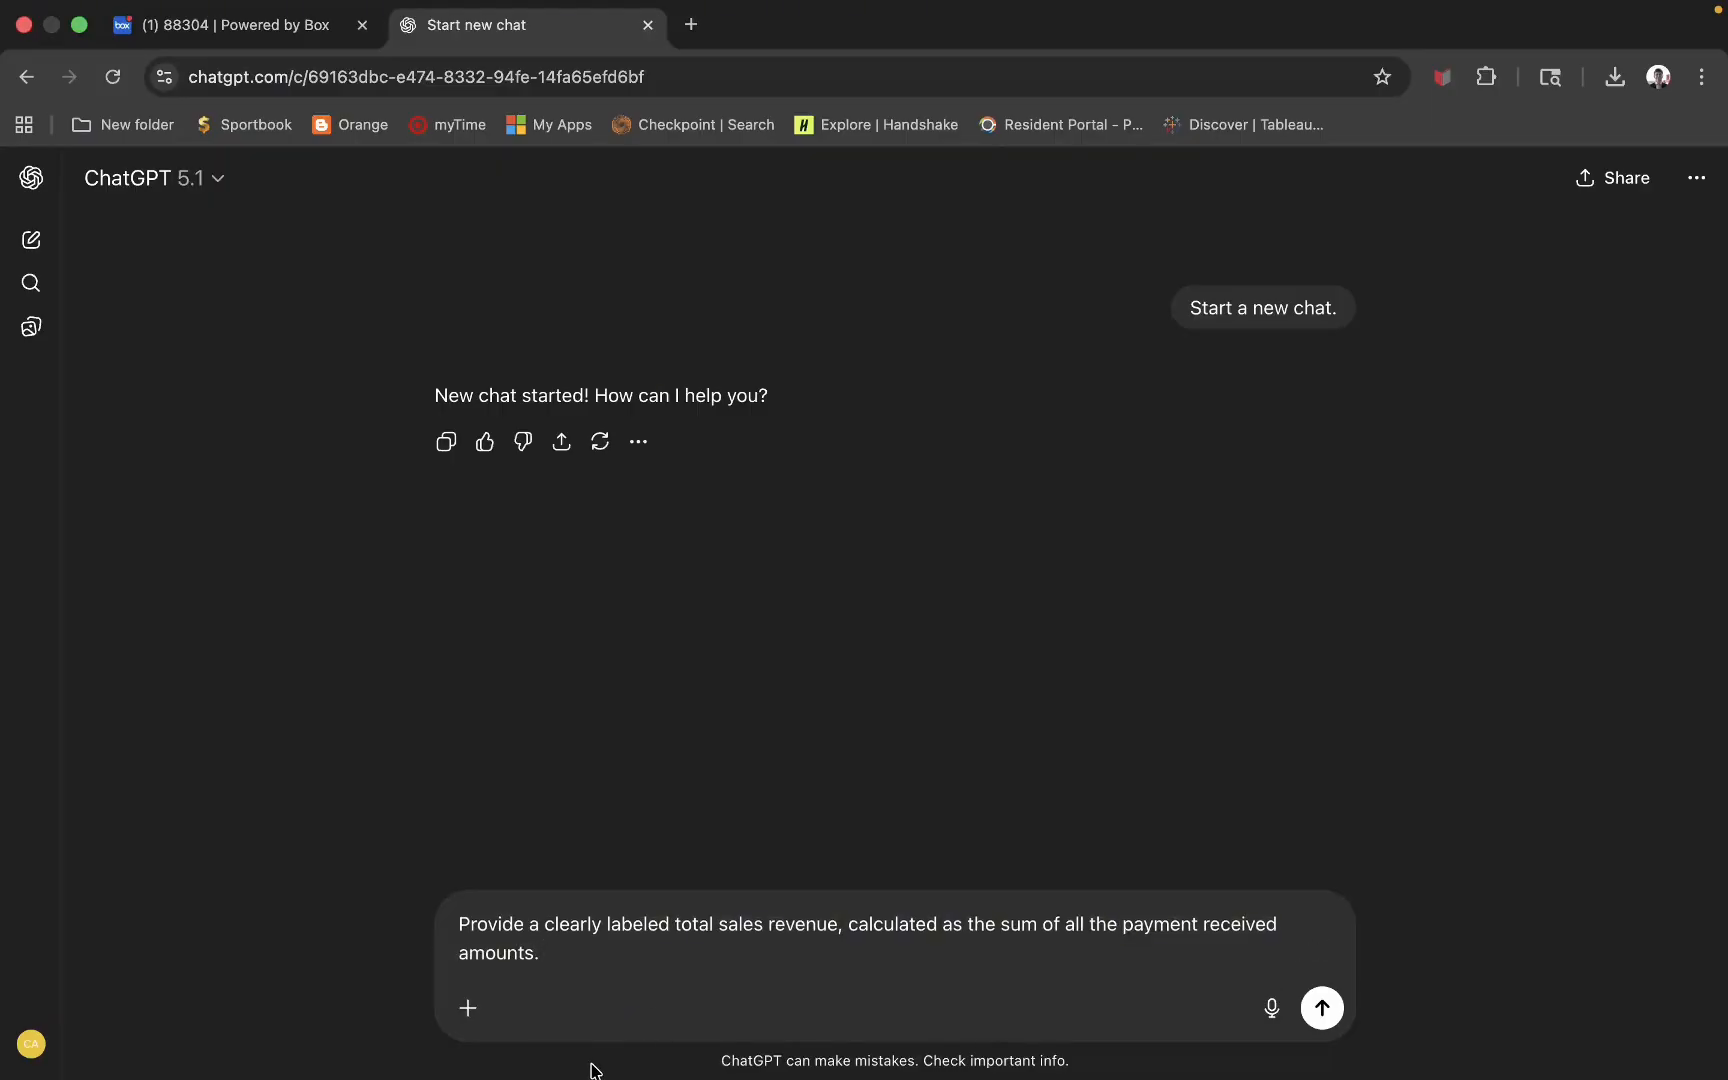
- Attach Gen Ai 88304 Data.xlsx from the OneDrive folder to the total sales revenue prompt and send it
left_click(468, 1007)
left_click(533, 738)
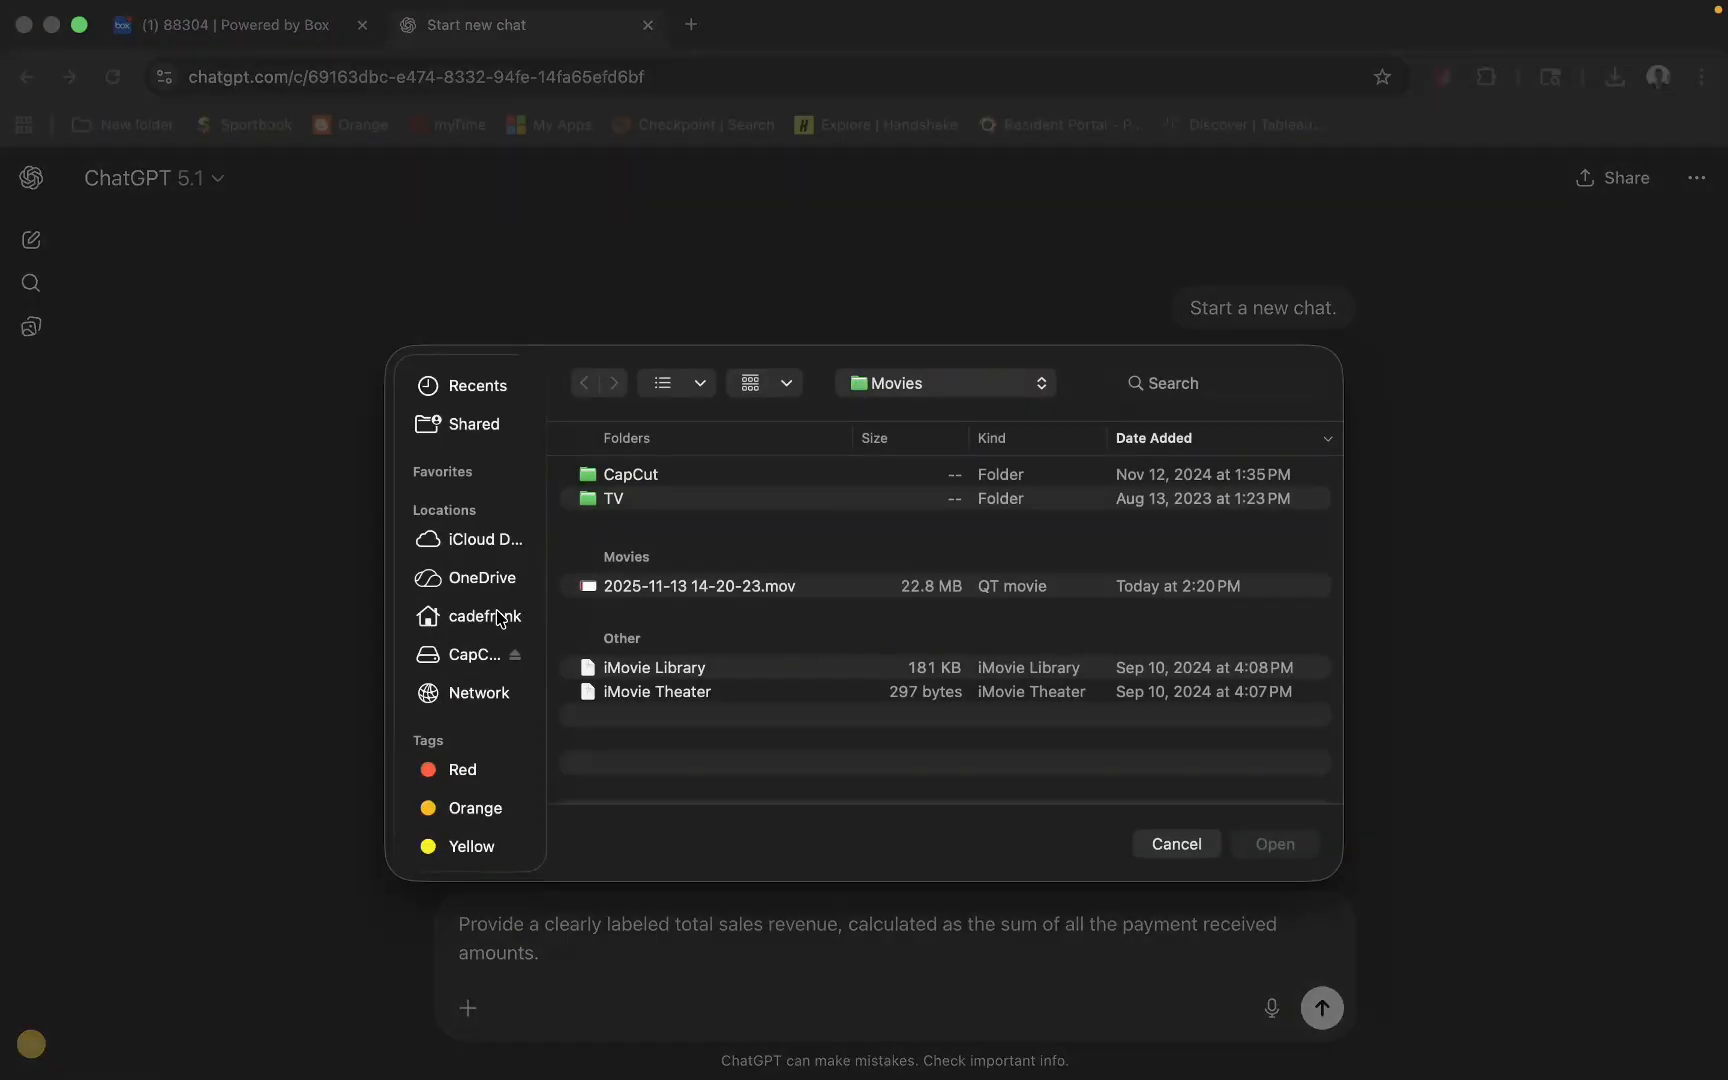
left_click(495, 616)
left_click(484, 579)
scroll(770, 717, "down", 20)
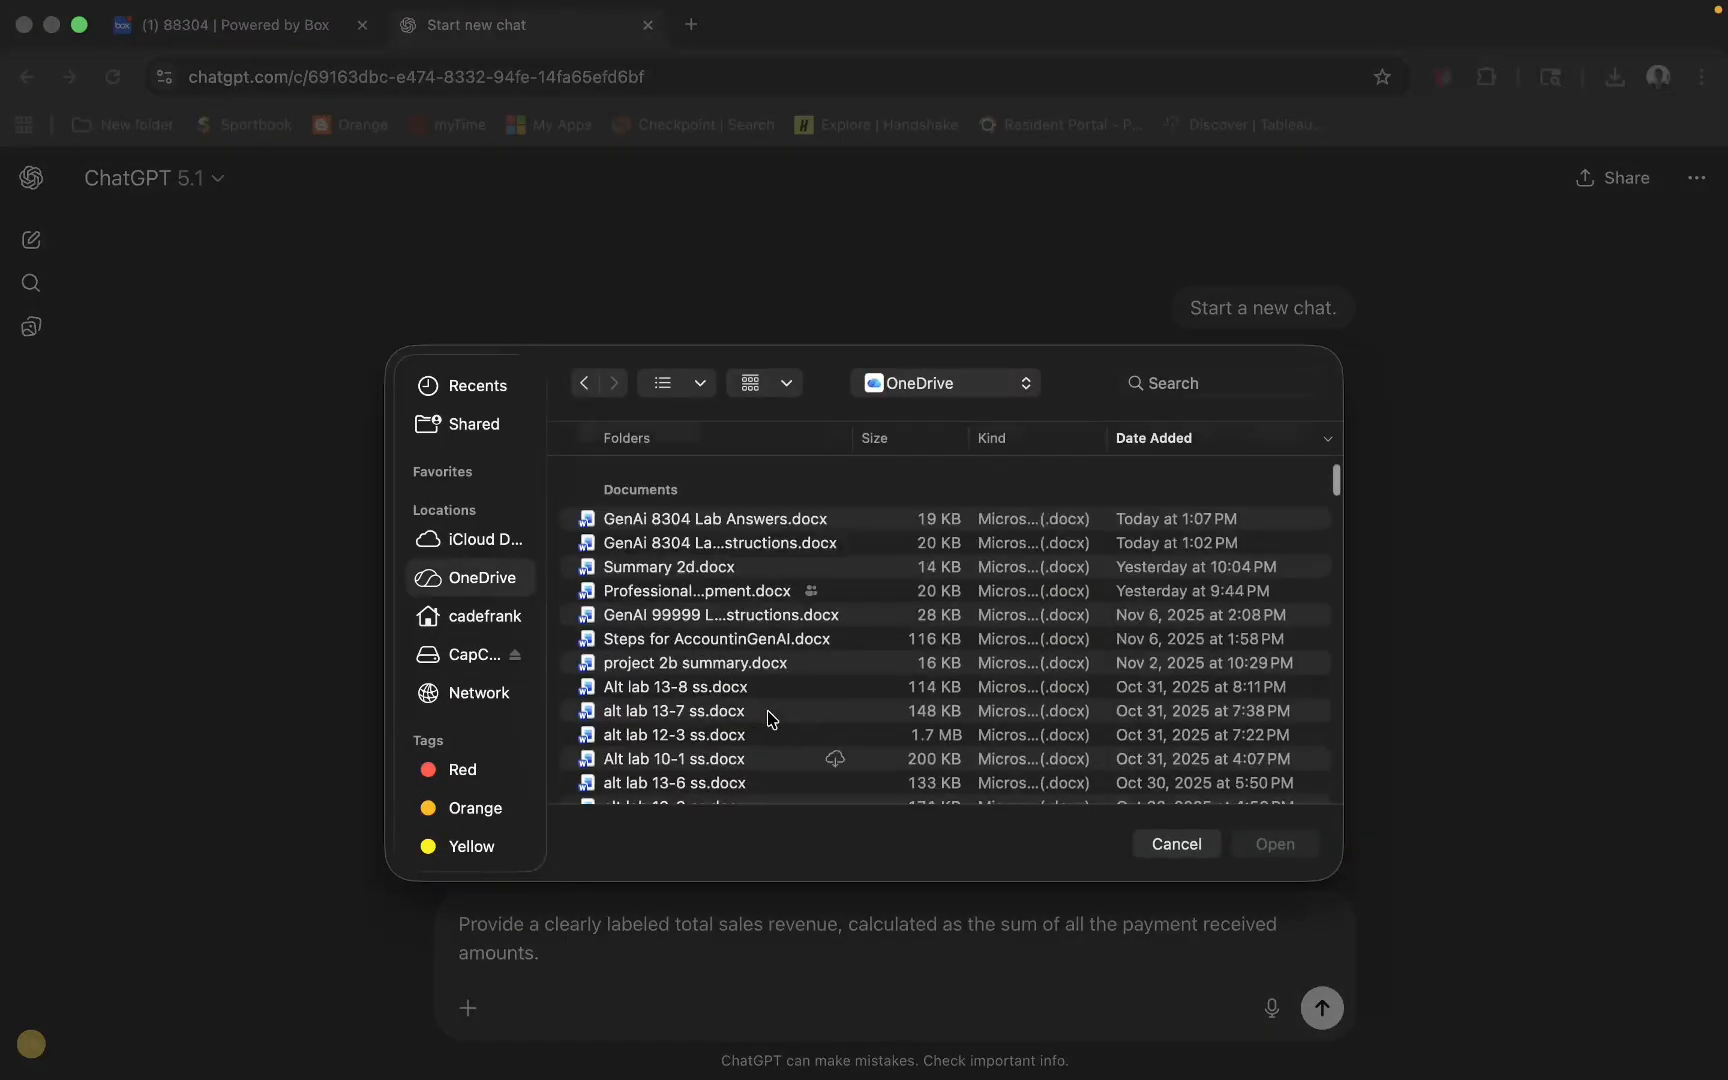
scroll(770, 717, "down", 10)
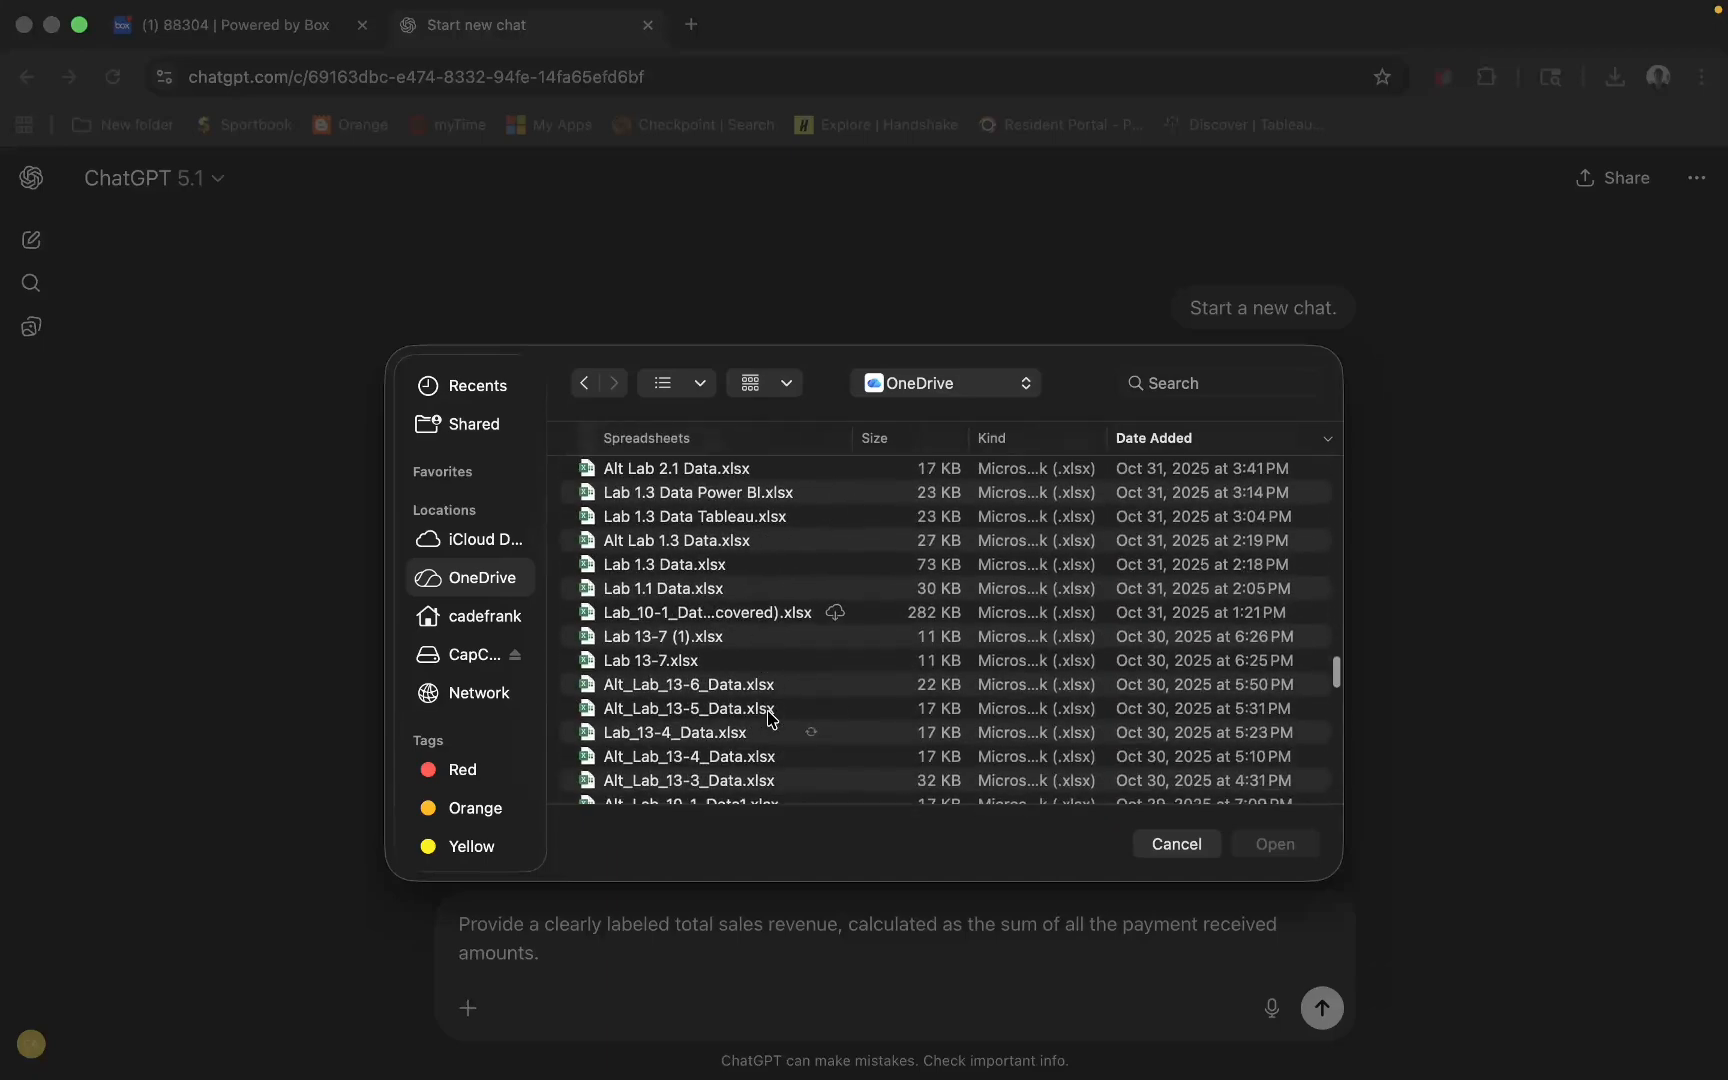
scroll(772, 712, "up", 12)
left_click(781, 590)
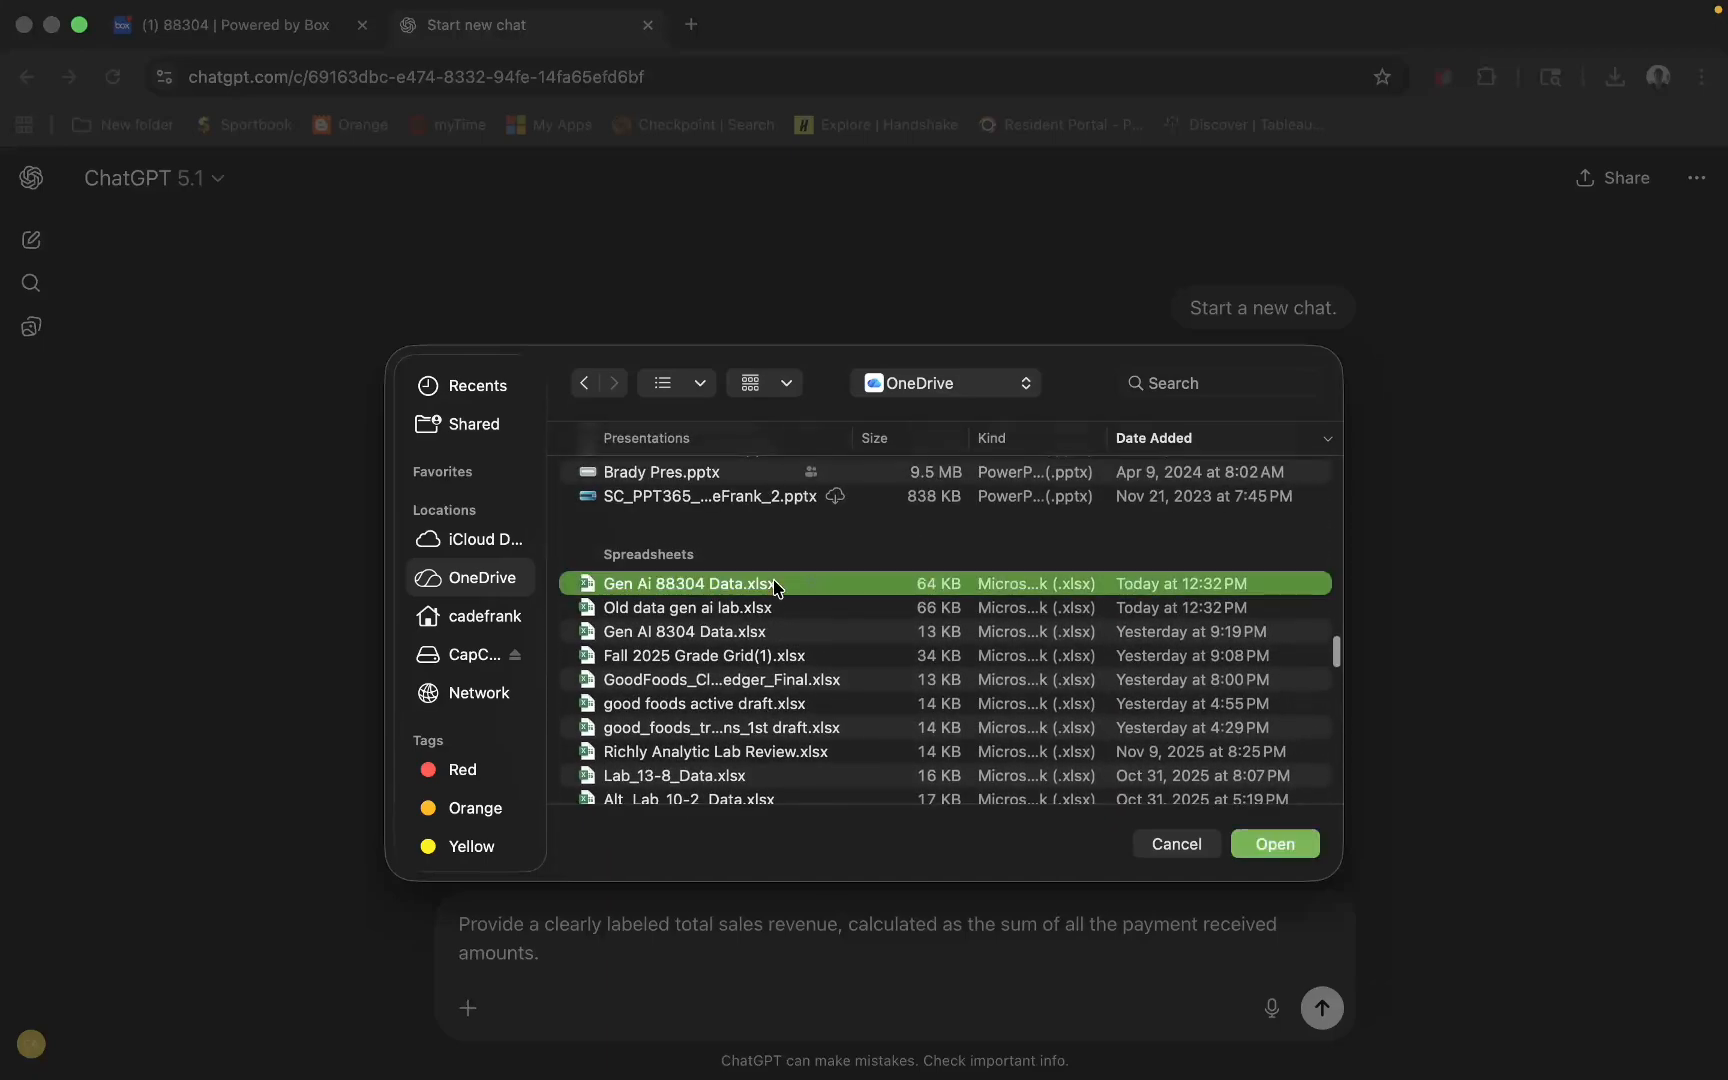
double_click(781, 590)
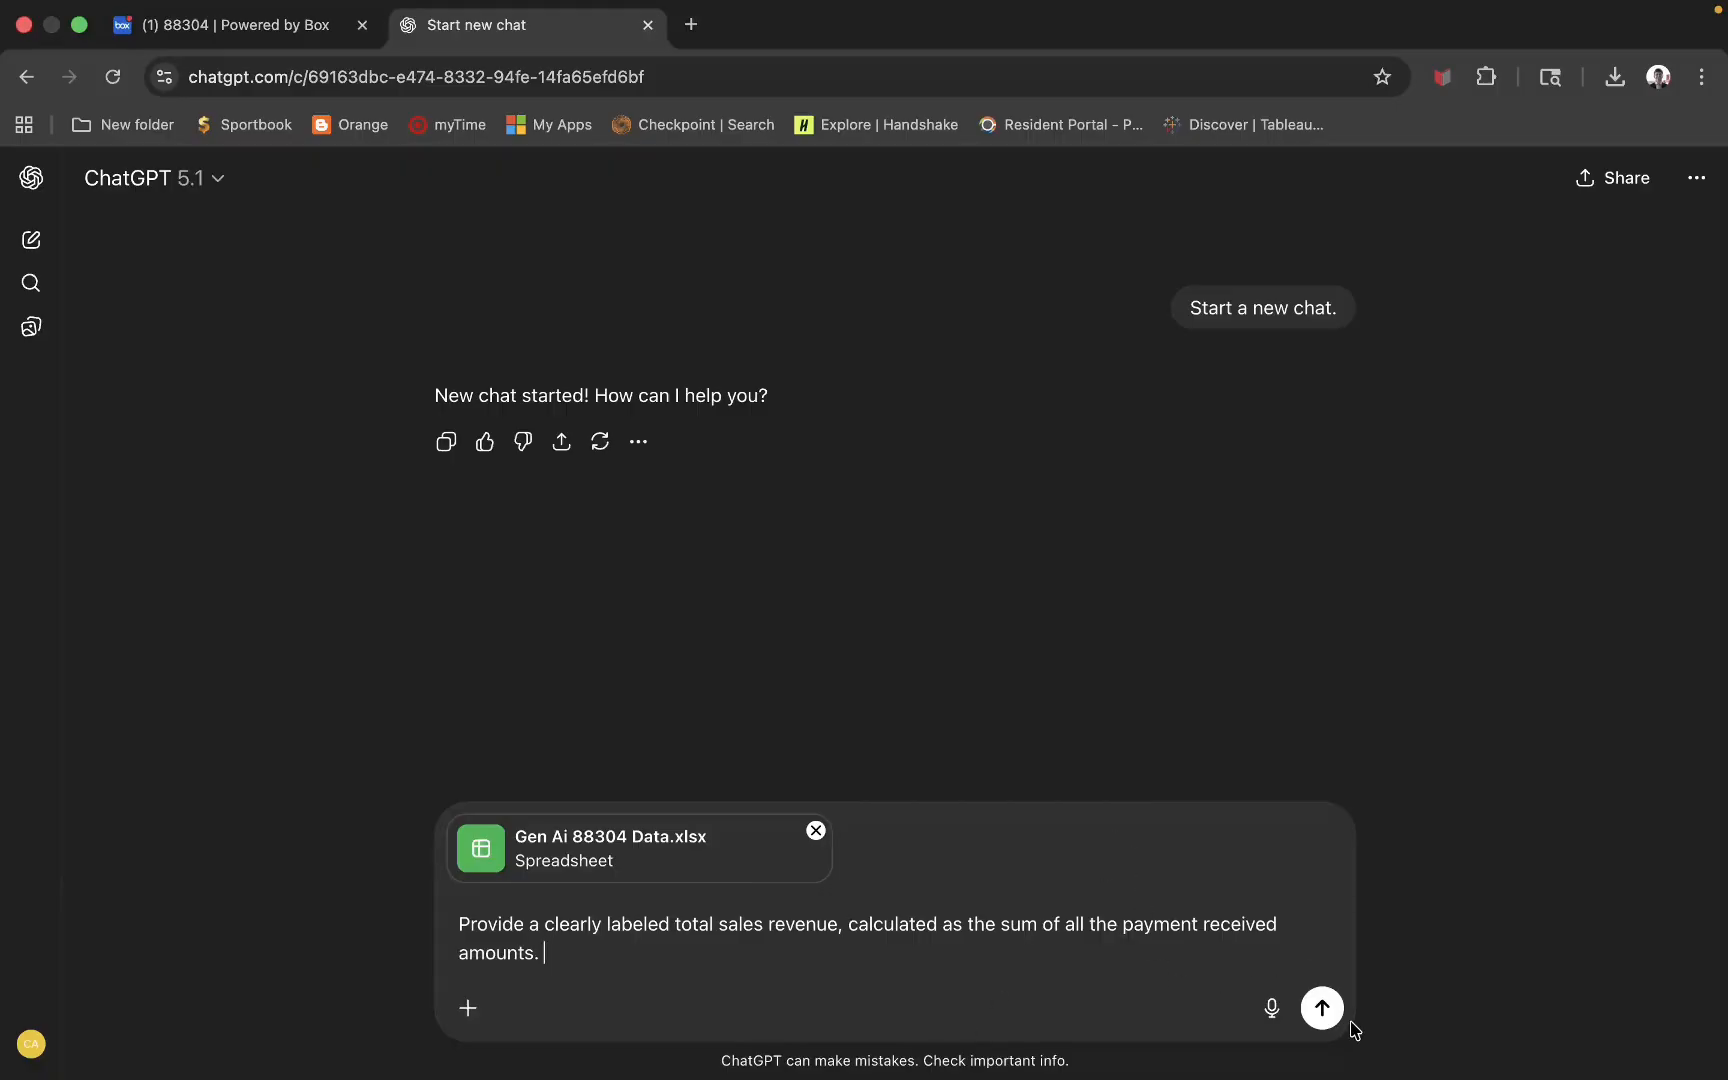
left_click(1321, 1008)
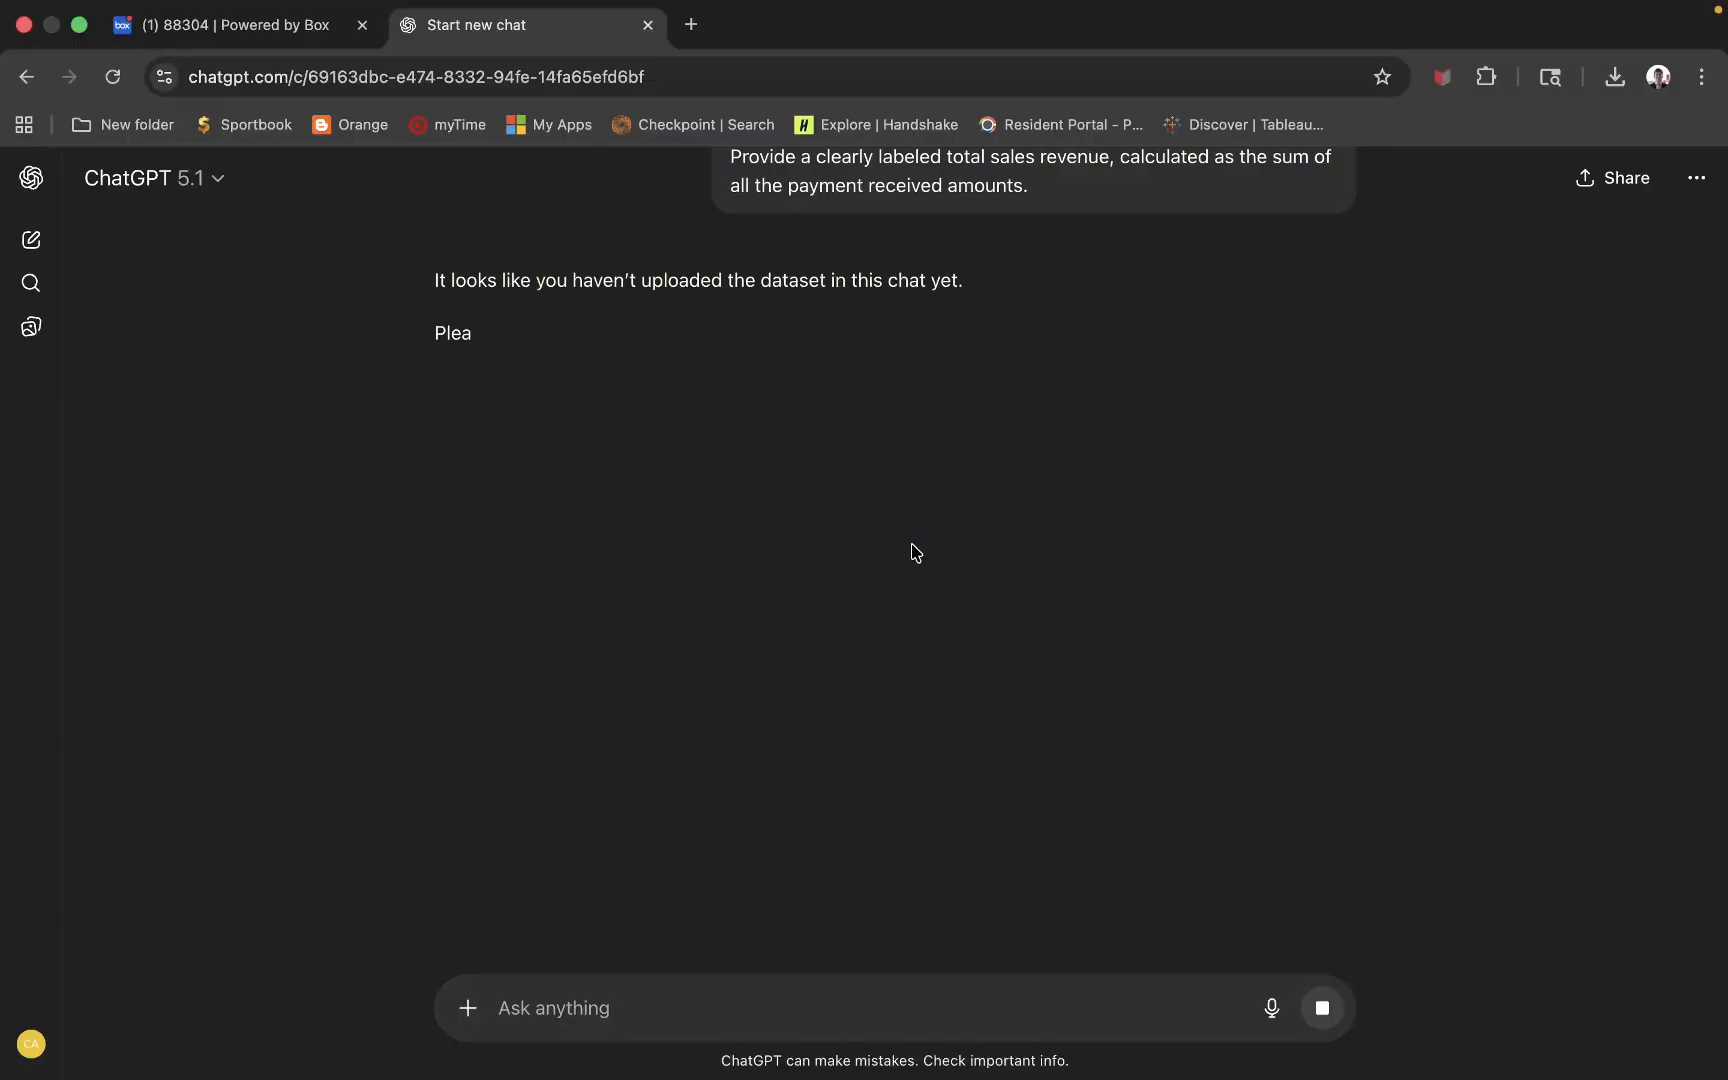
- Check the attached spreadsheet preview and read the reply to the total sales revenue prompt
scroll(874, 537, "up", 5)
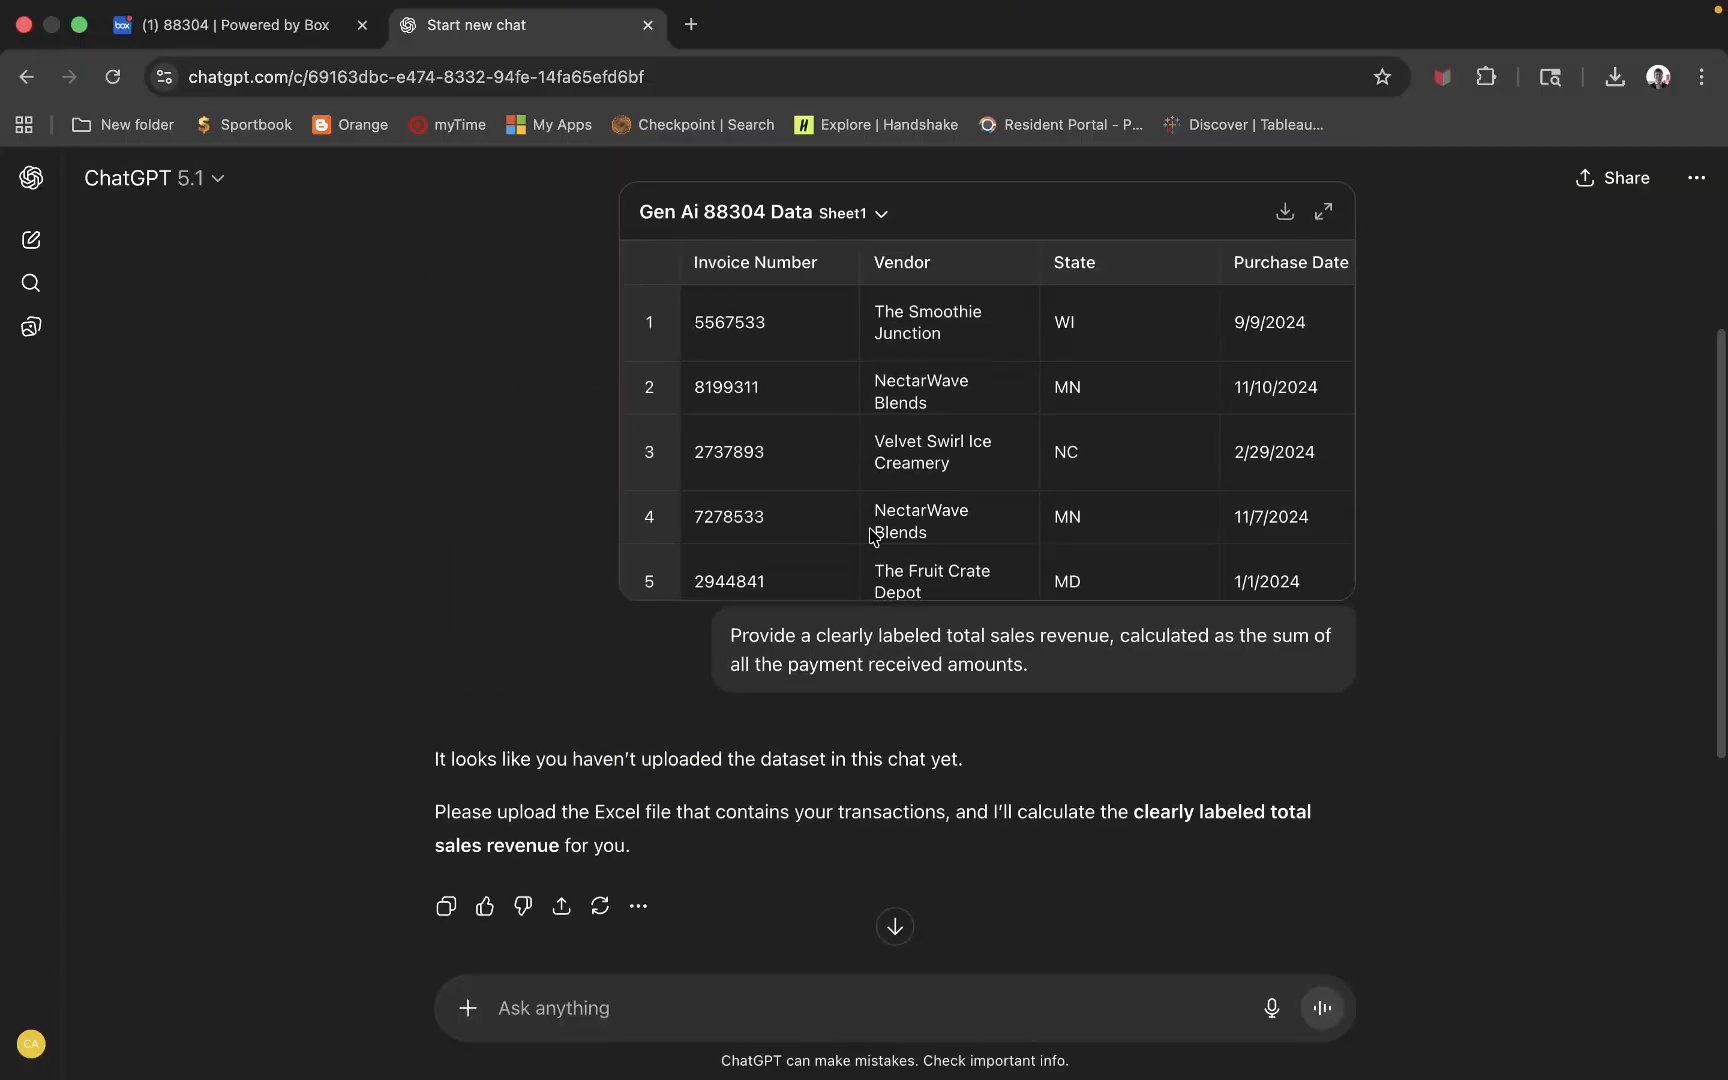
scroll(707, 738, "down", 4)
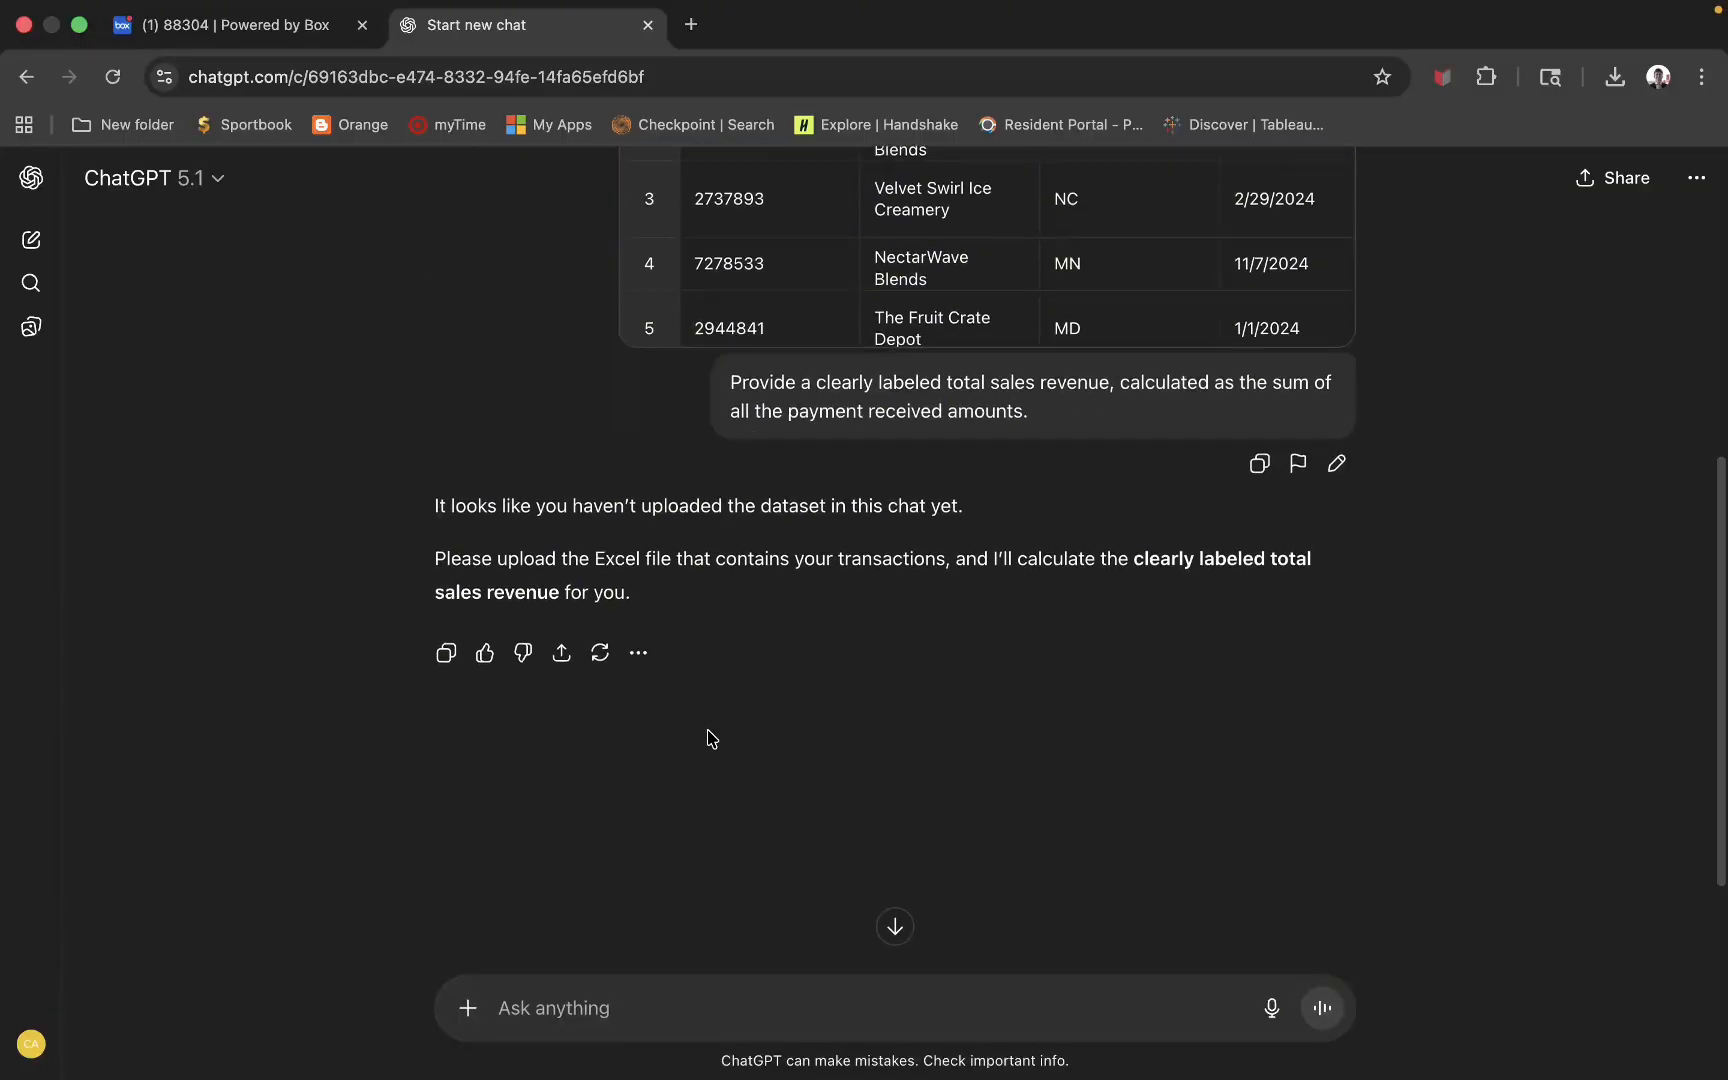
scroll(707, 738, "down", 1)
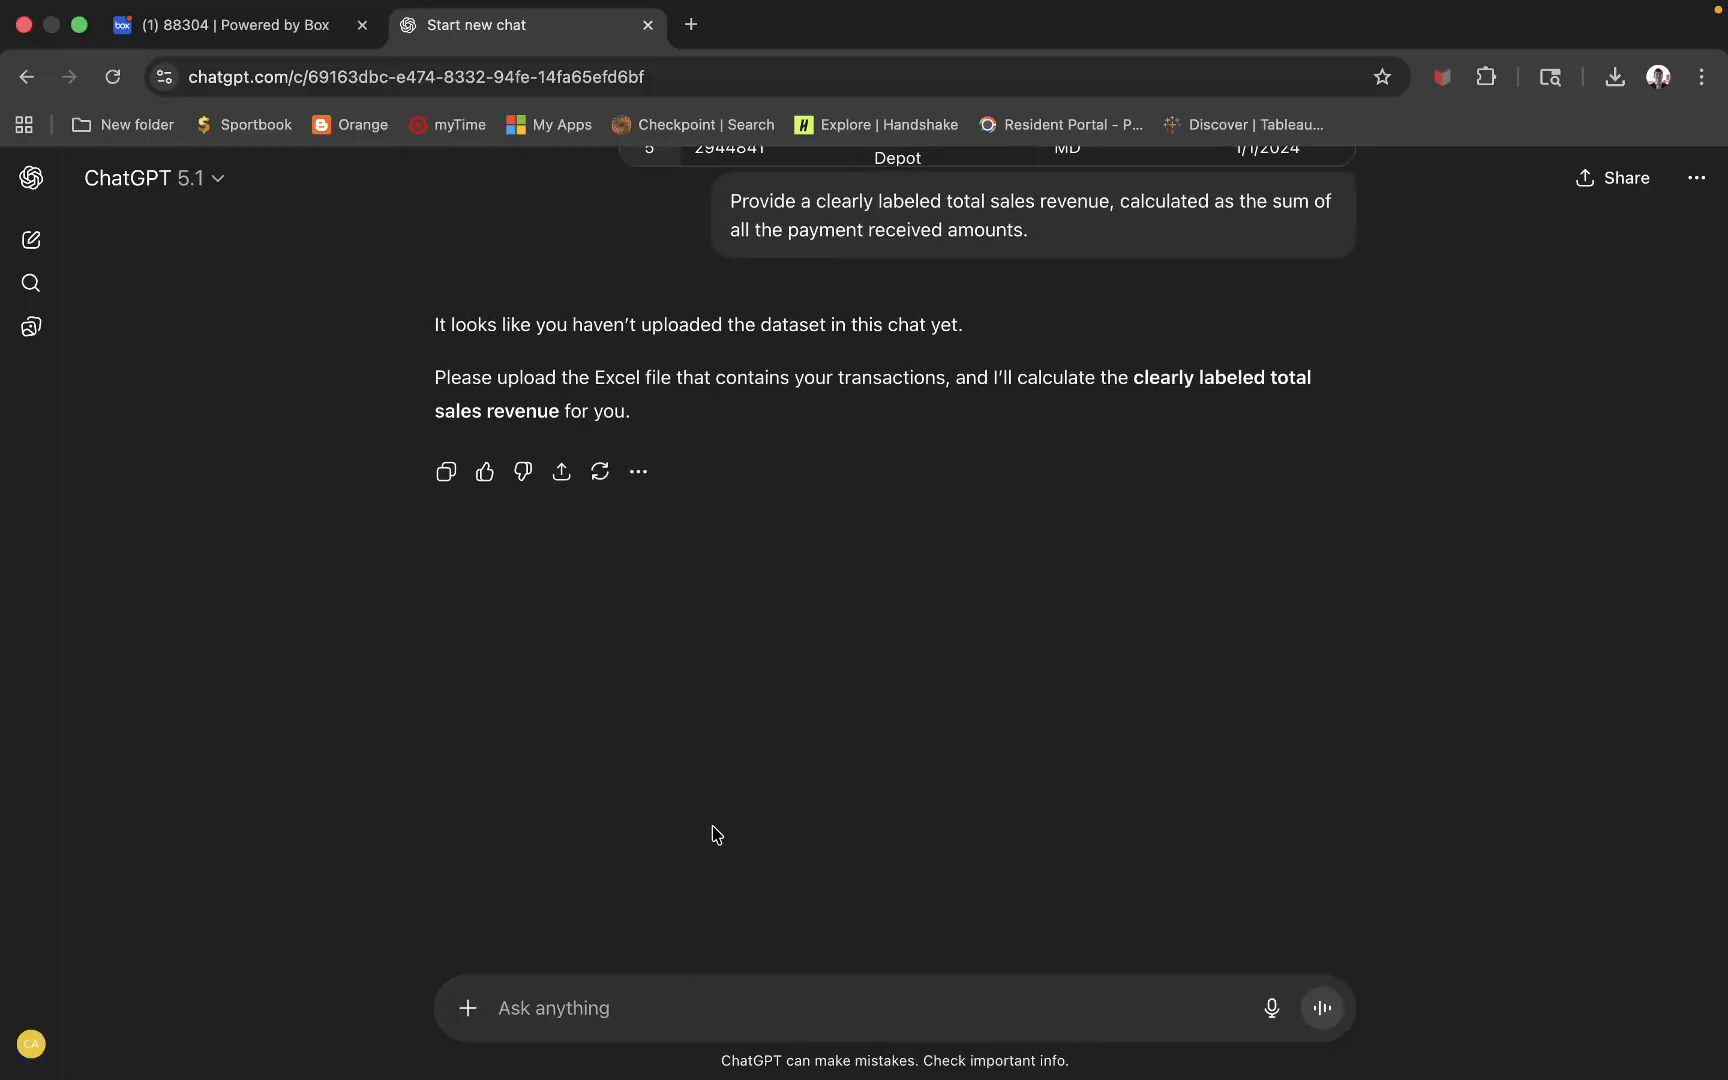
scroll(922, 505, "up", 3)
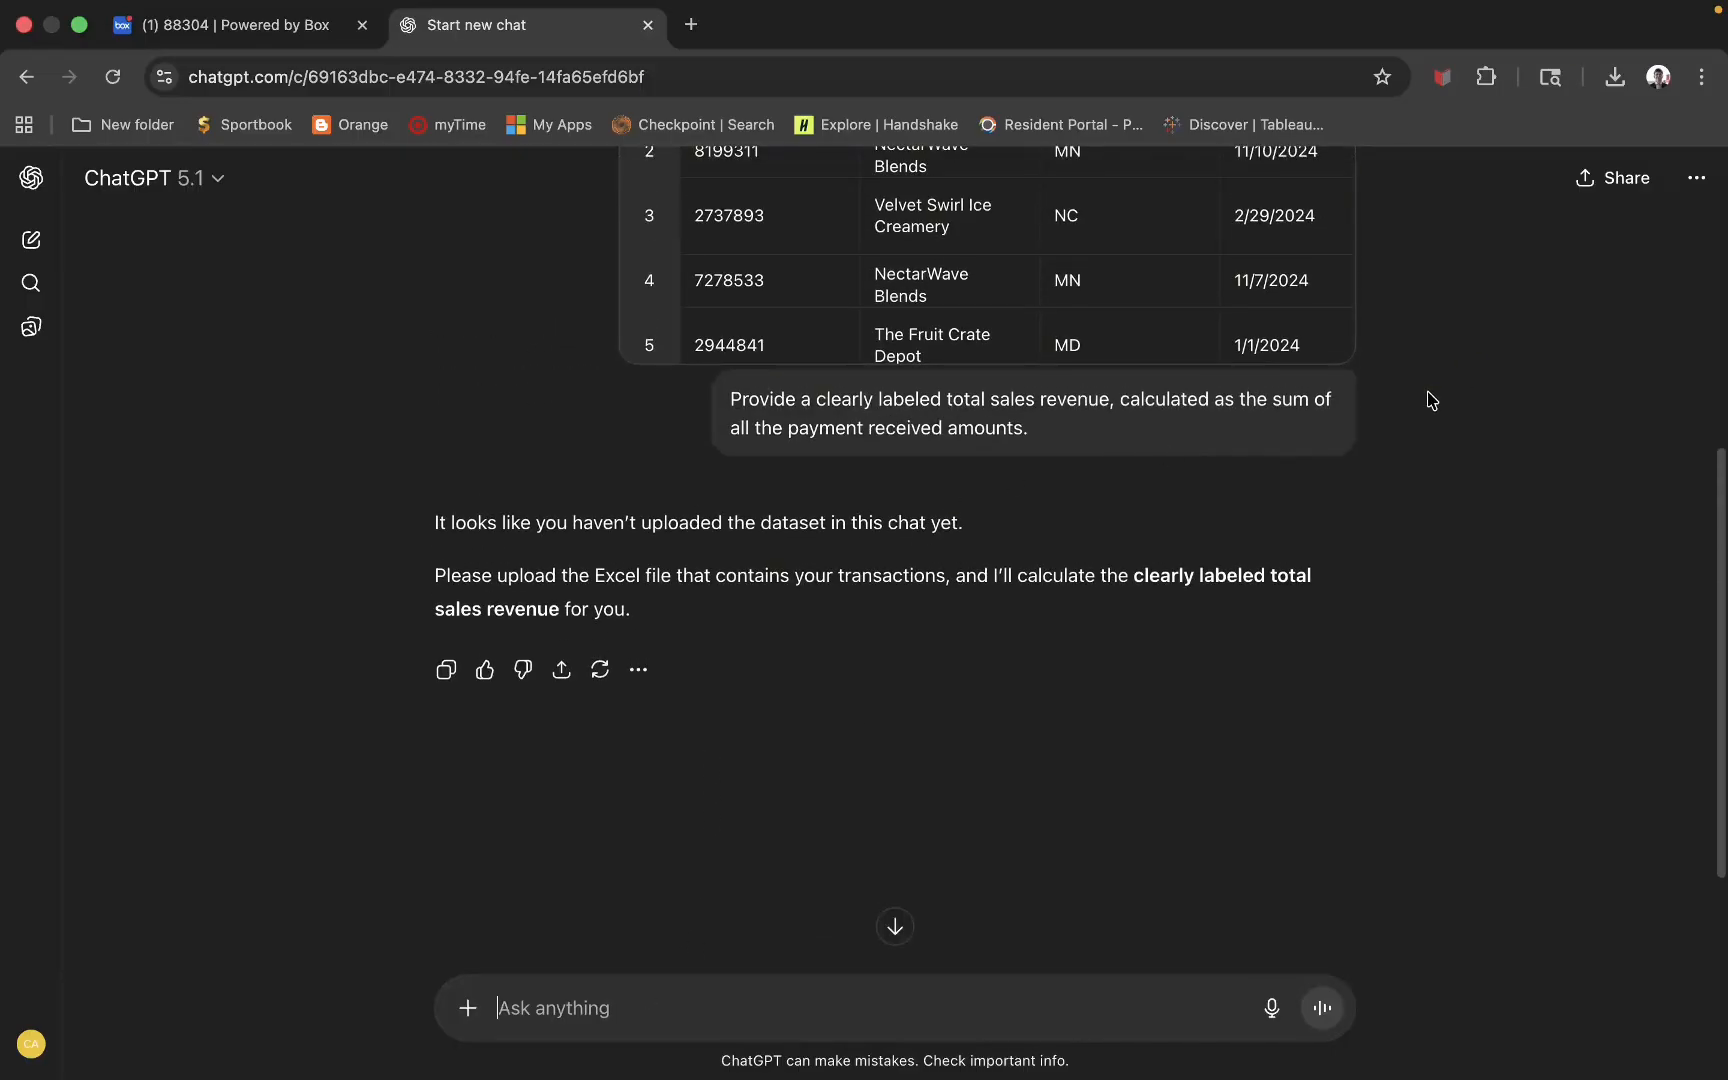
- Reopen the total sales revenue prompt with Gen Ai 88304 Data.xlsx attached for editing, resend it and read the new reply
left_click(1337, 480)
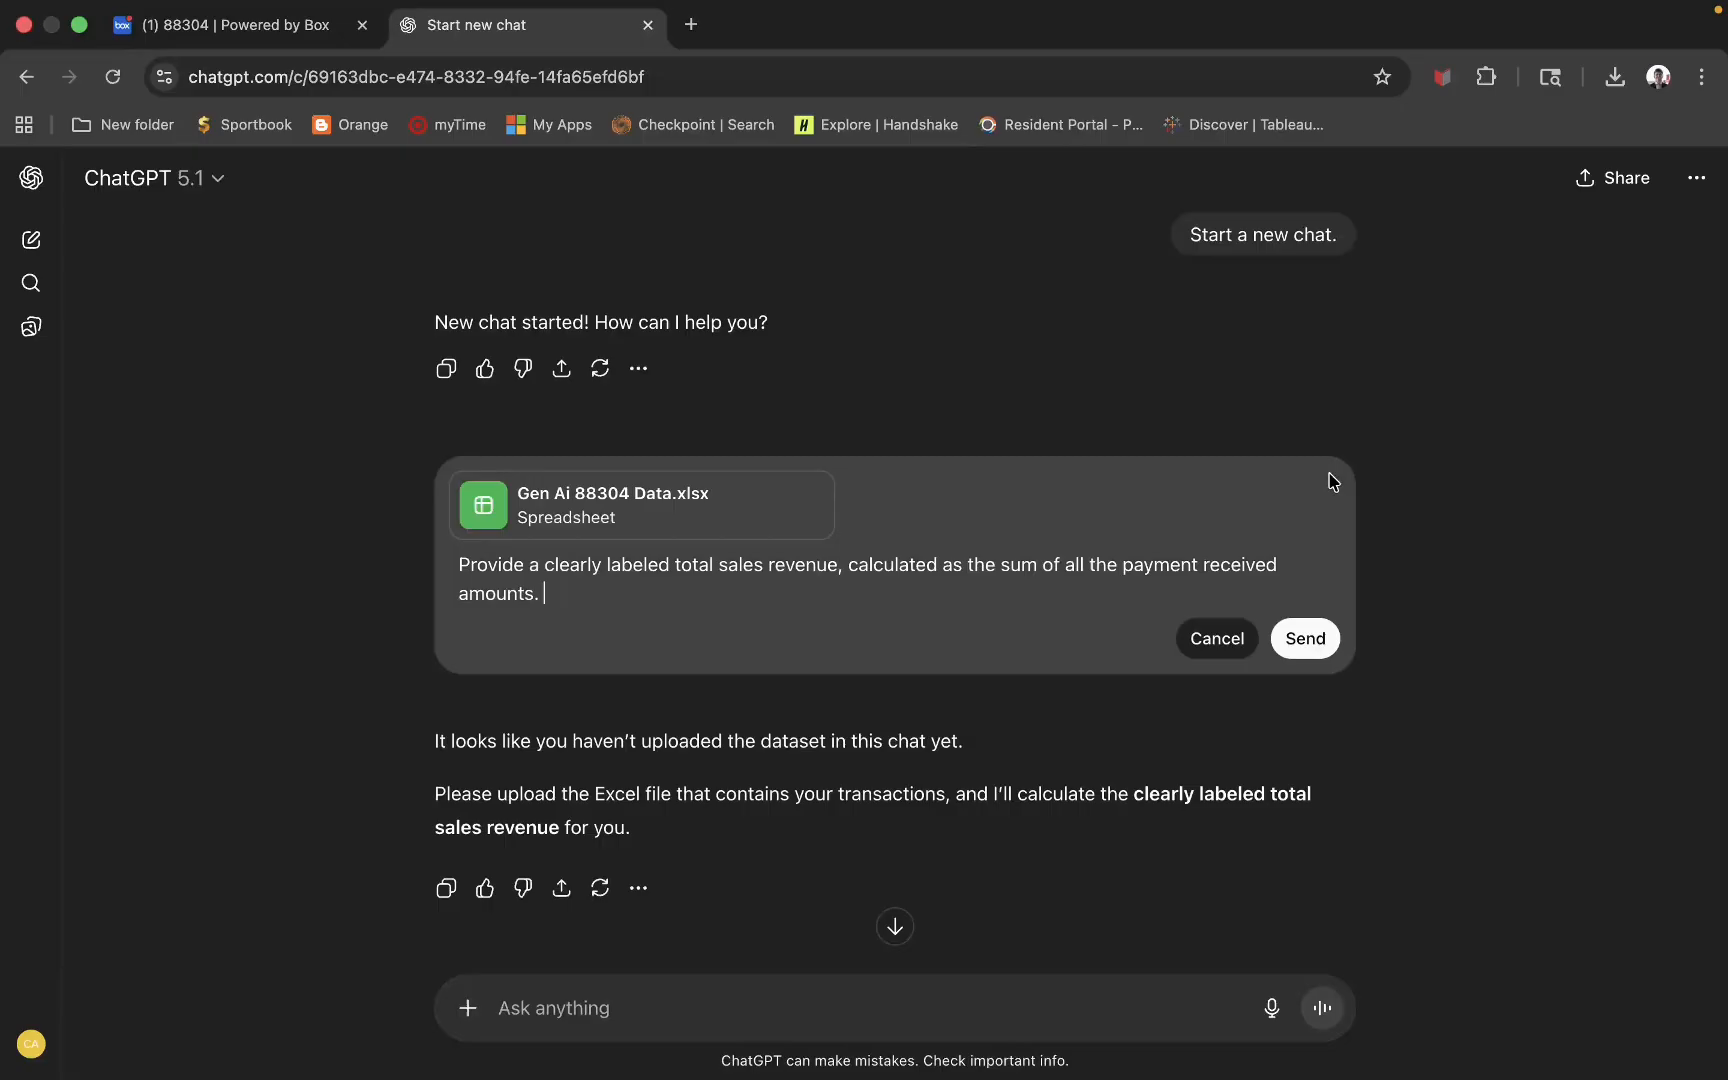
left_click(1304, 638)
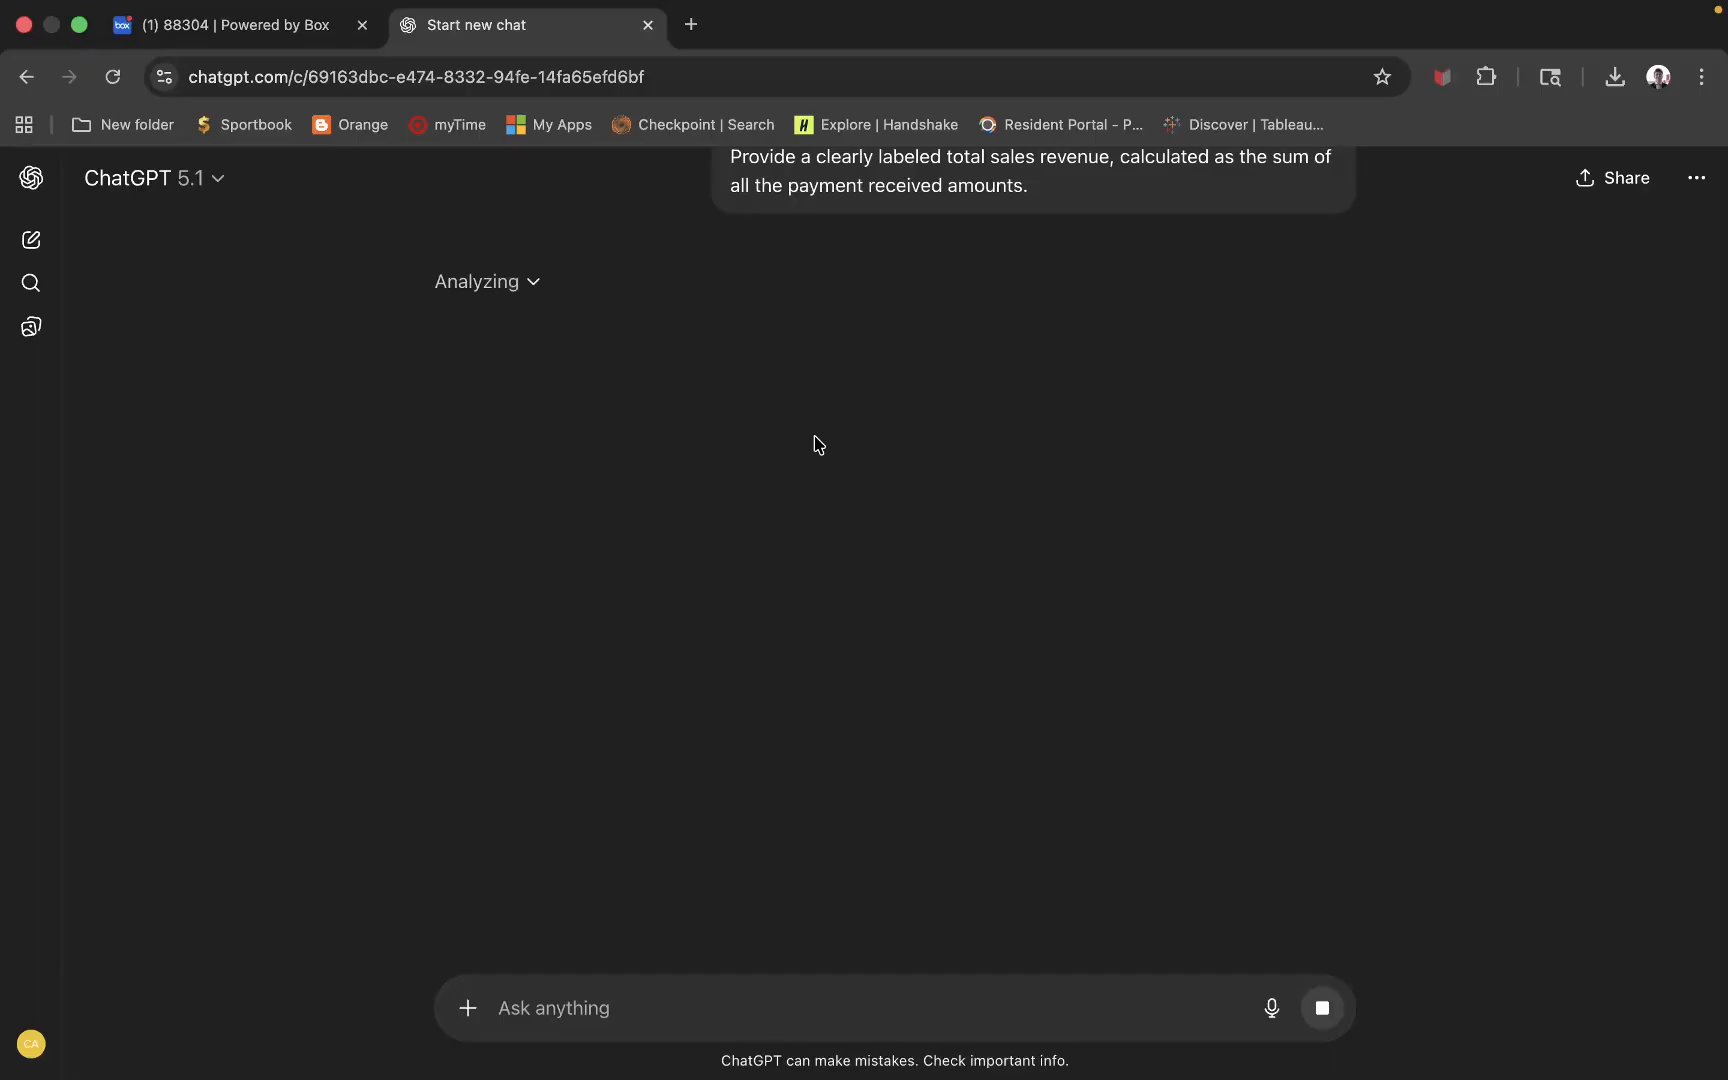
scroll(814, 436, "up", 5)
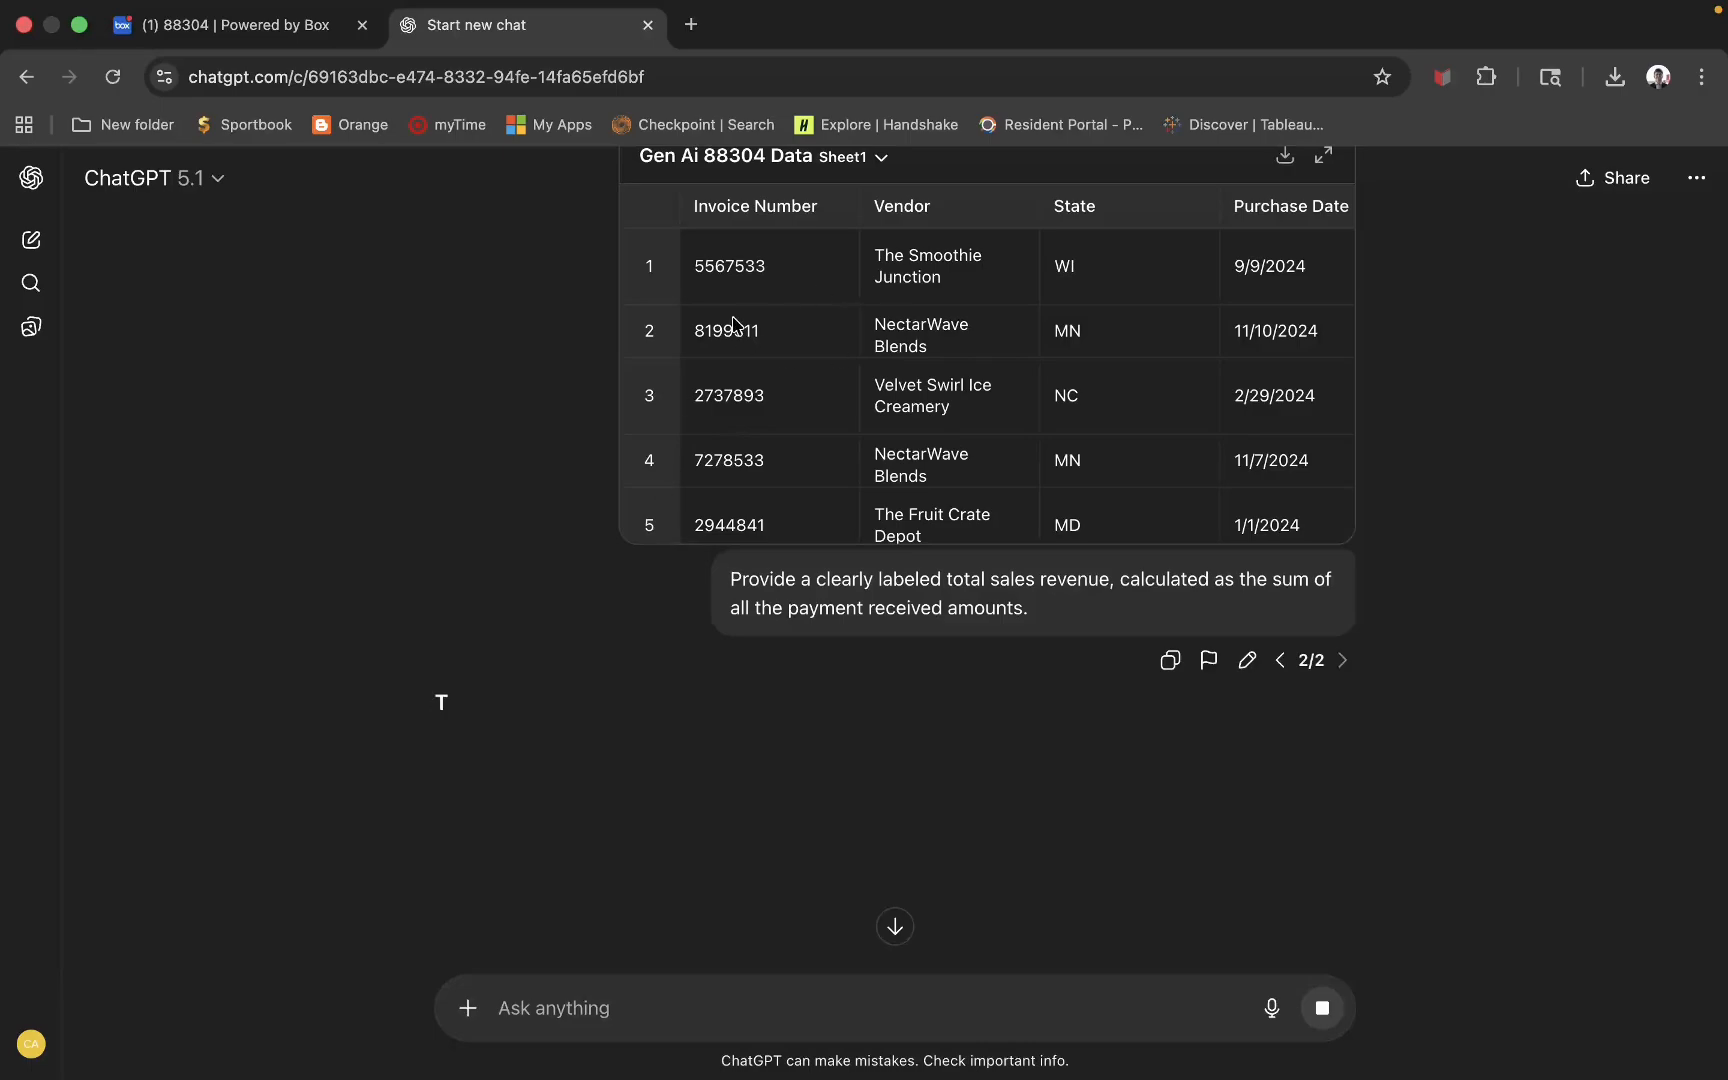
scroll(567, 516, "down", 2)
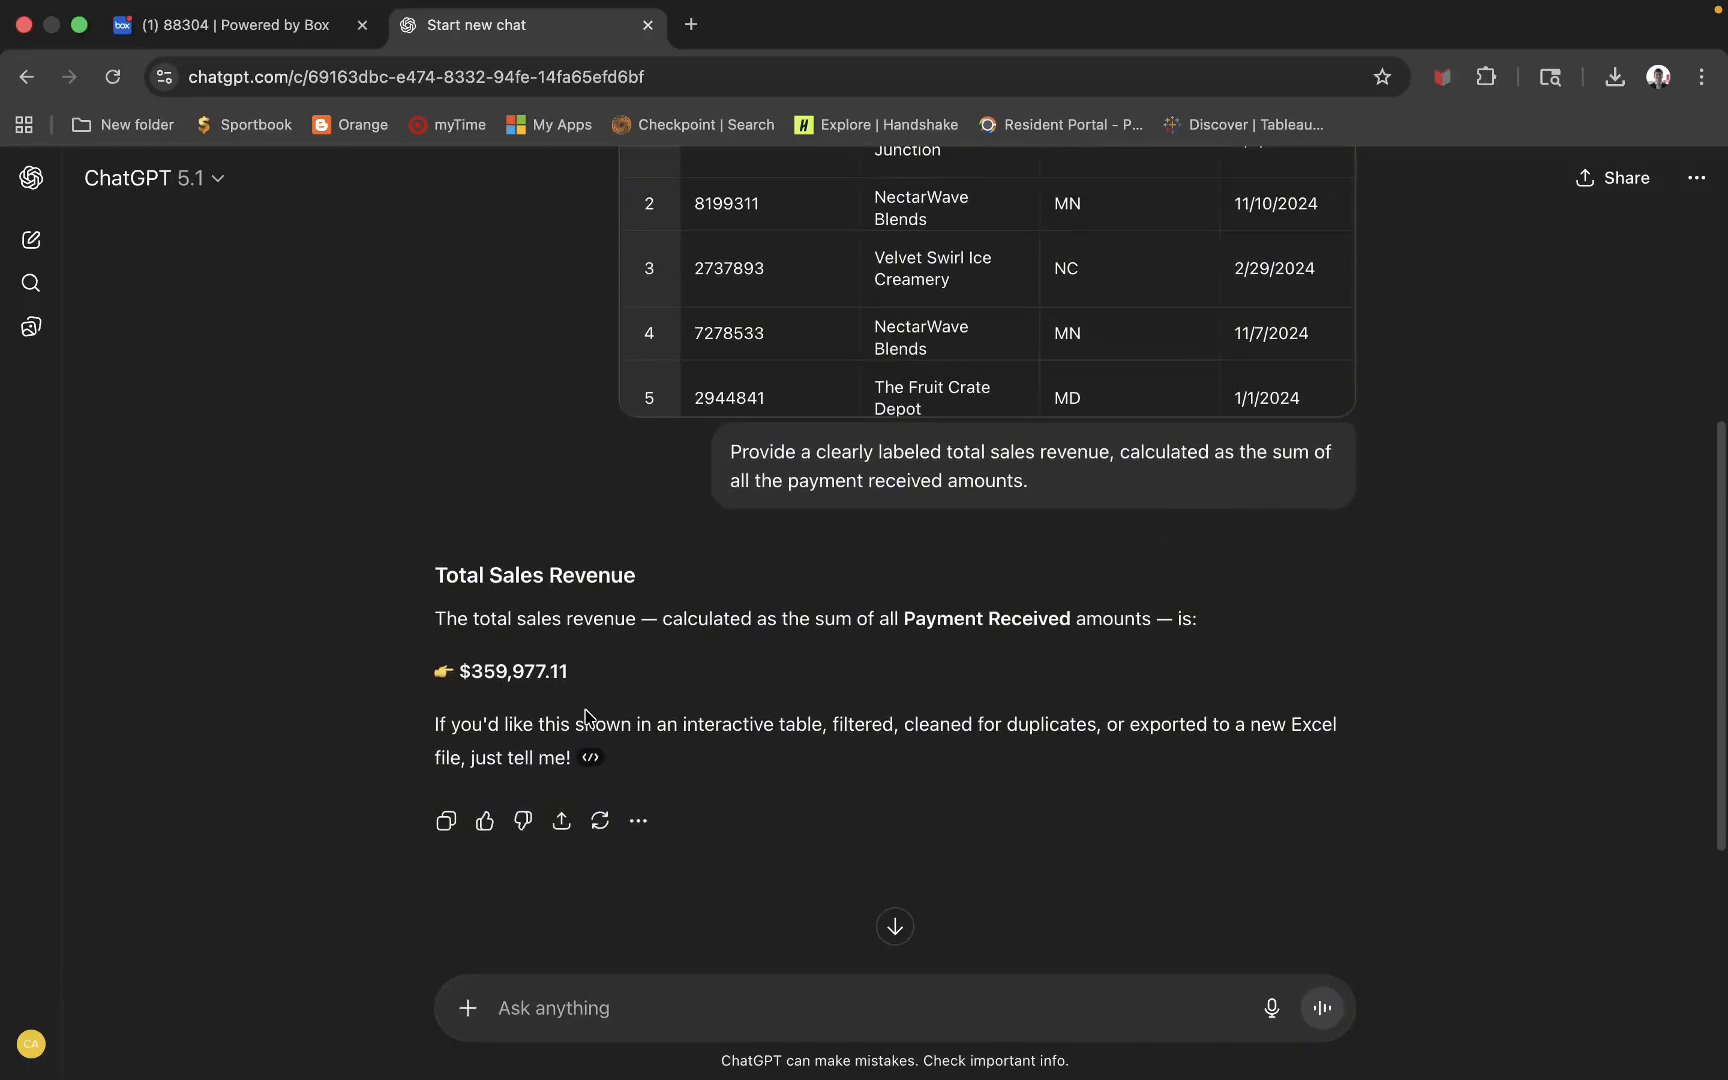
scroll(608, 656, "down", 5)
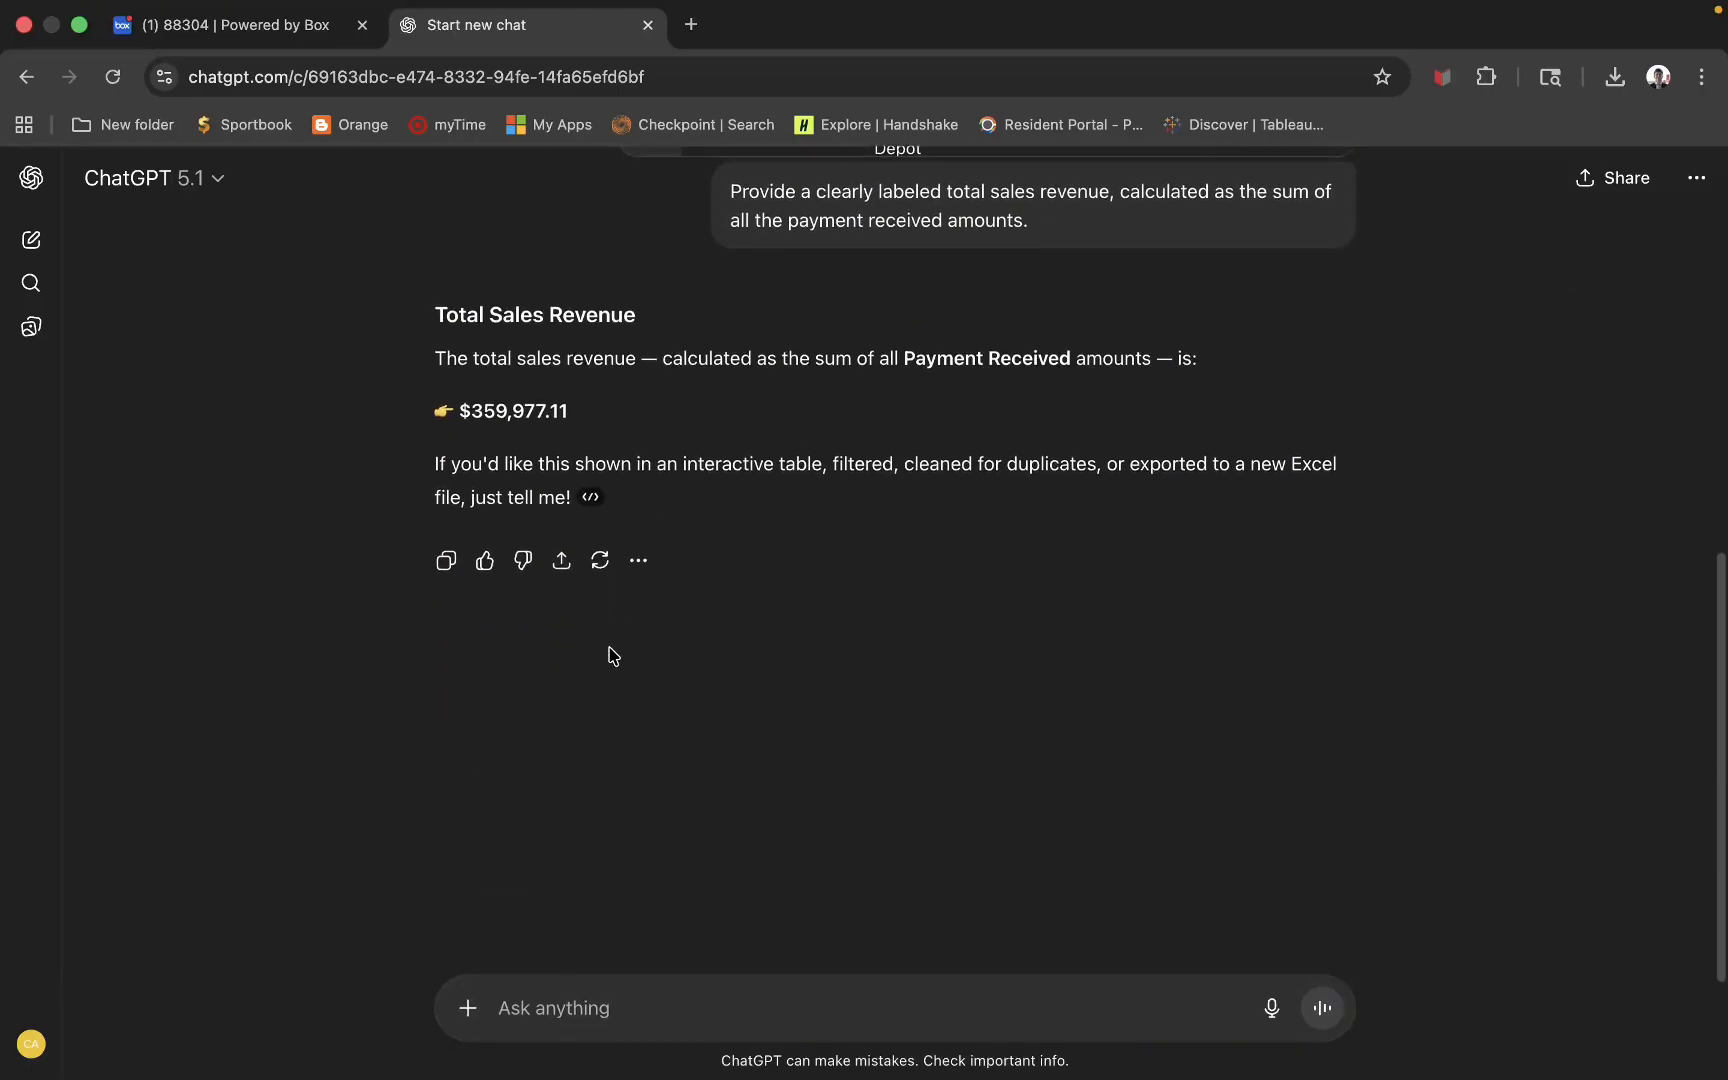
- Start a new prompt reading "identiy the duplicate outliers - meaning only the repeated occurences of any transaction (not the original entries). Pull only"
left_click(599, 987)
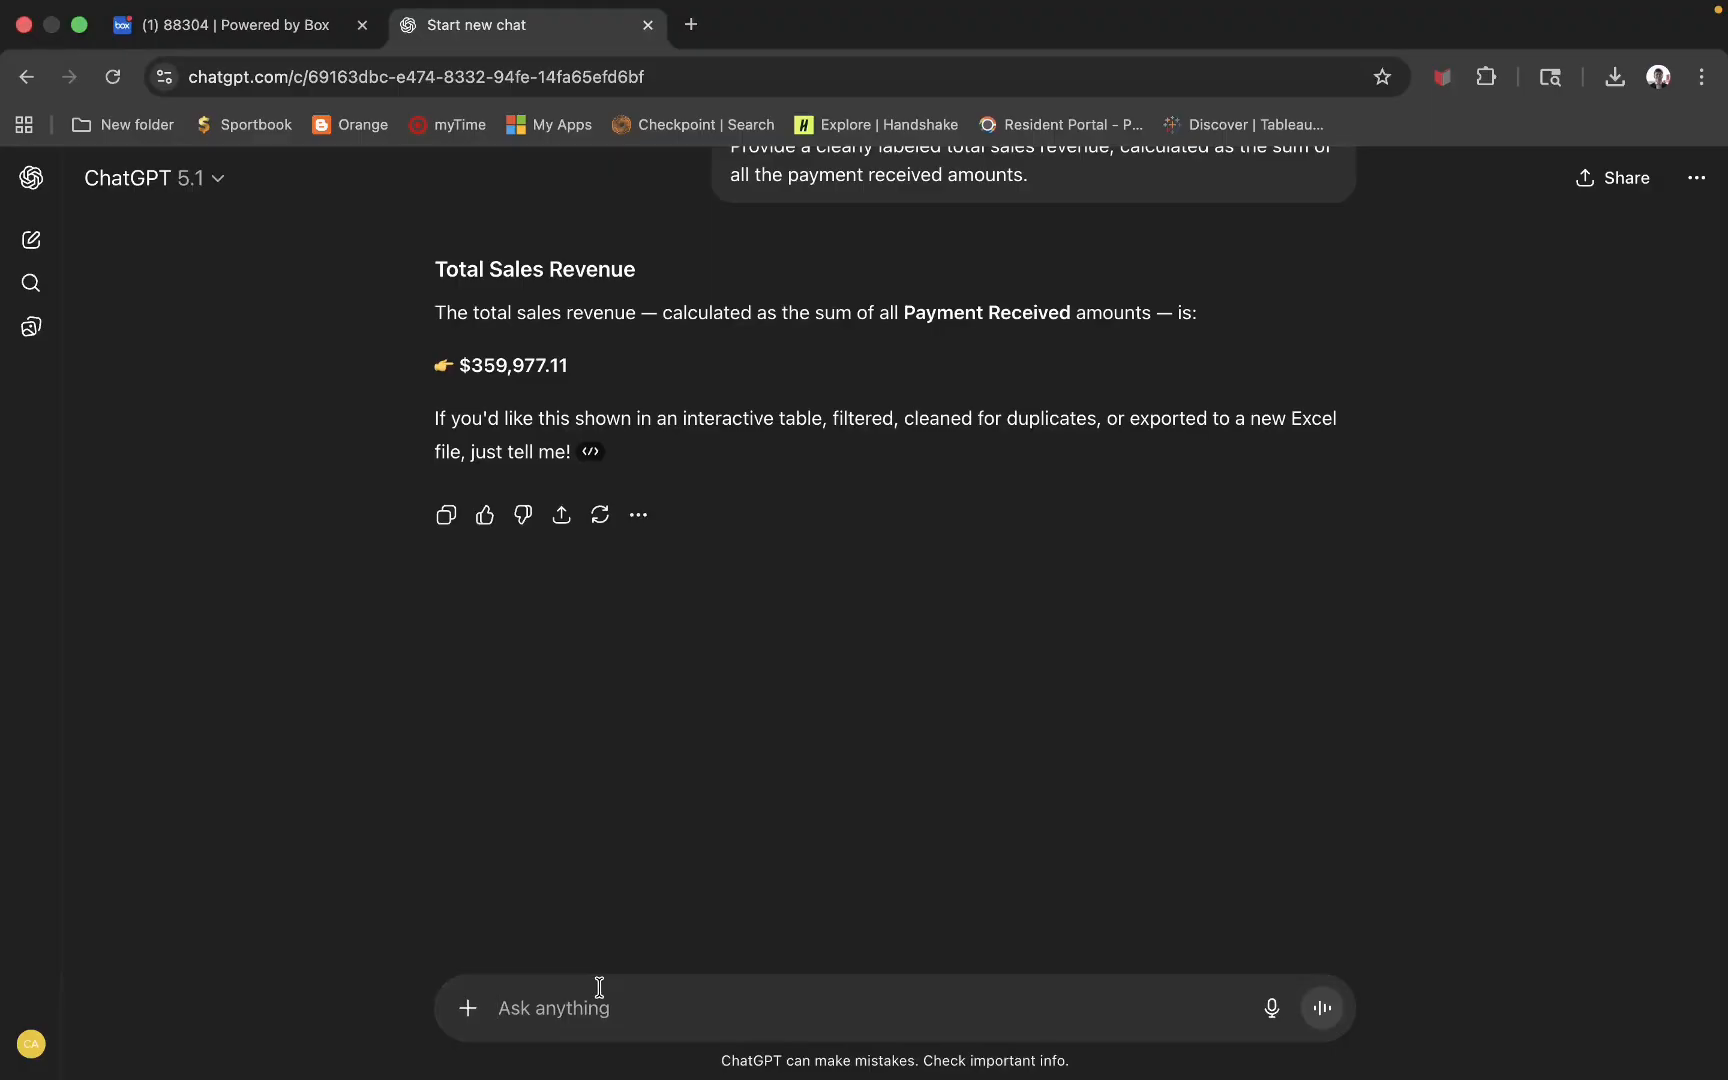
type("identi")
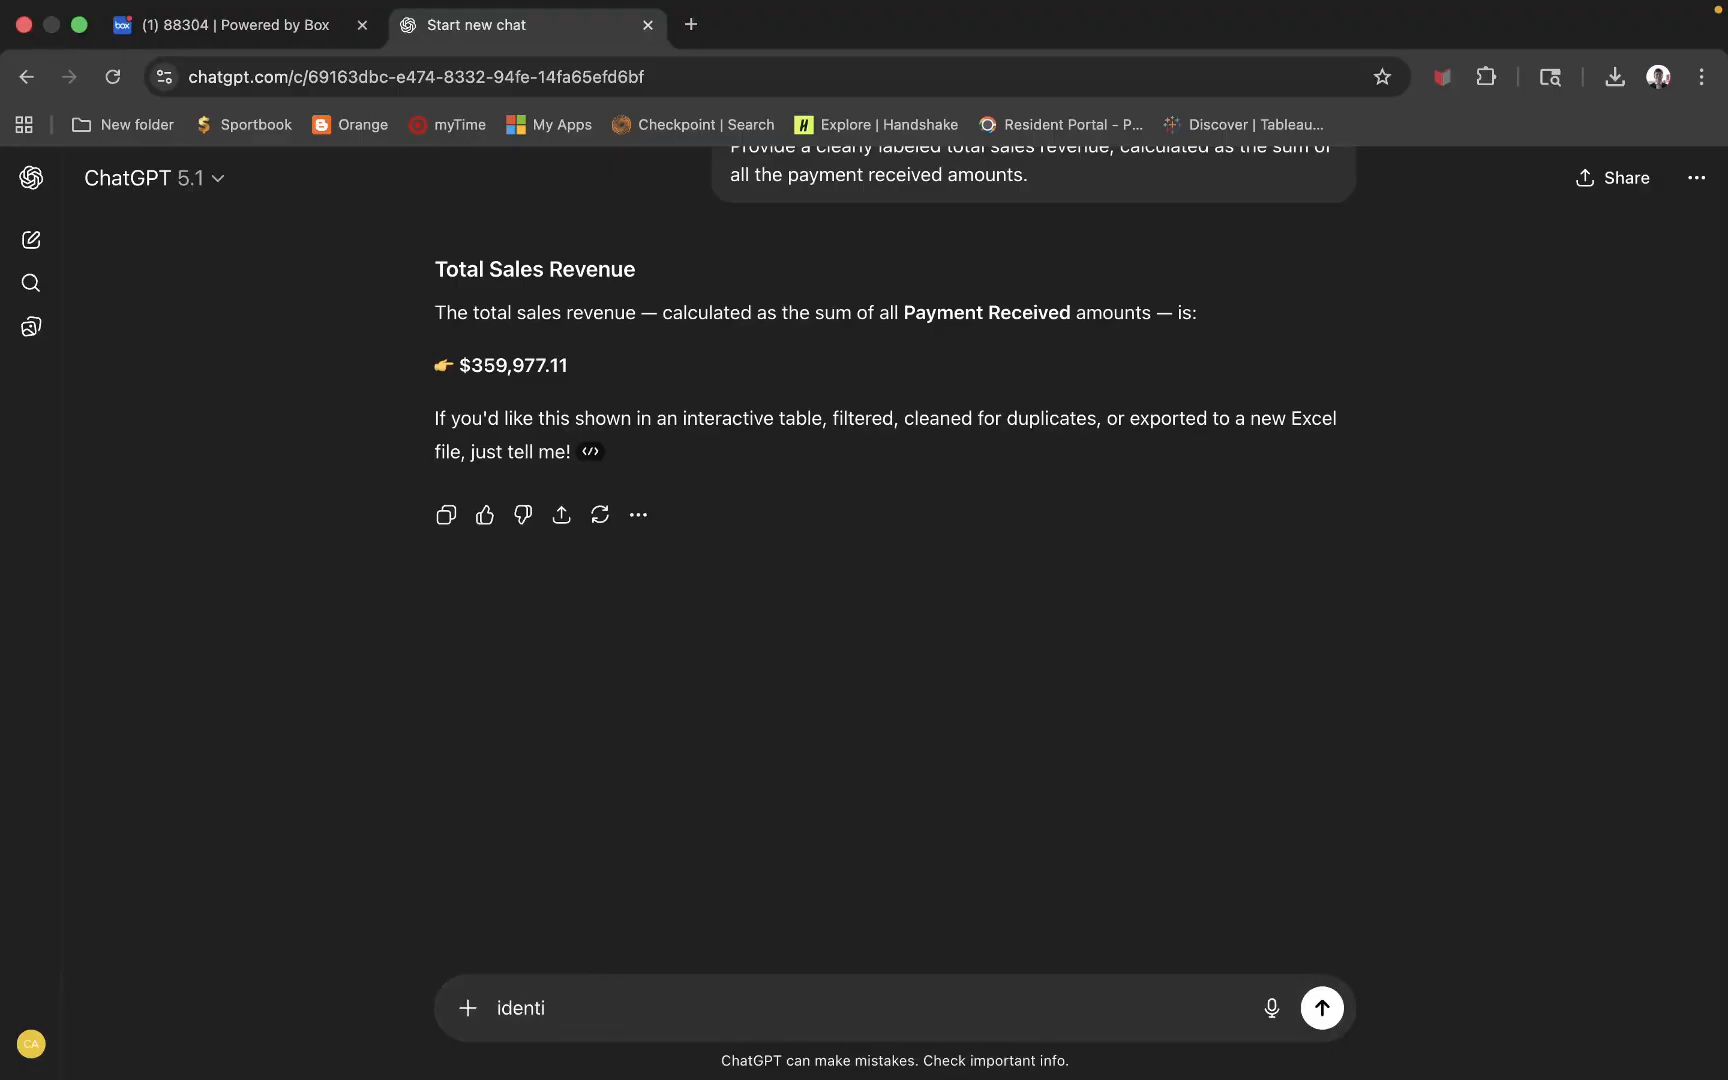
type("y the duplicate outlie")
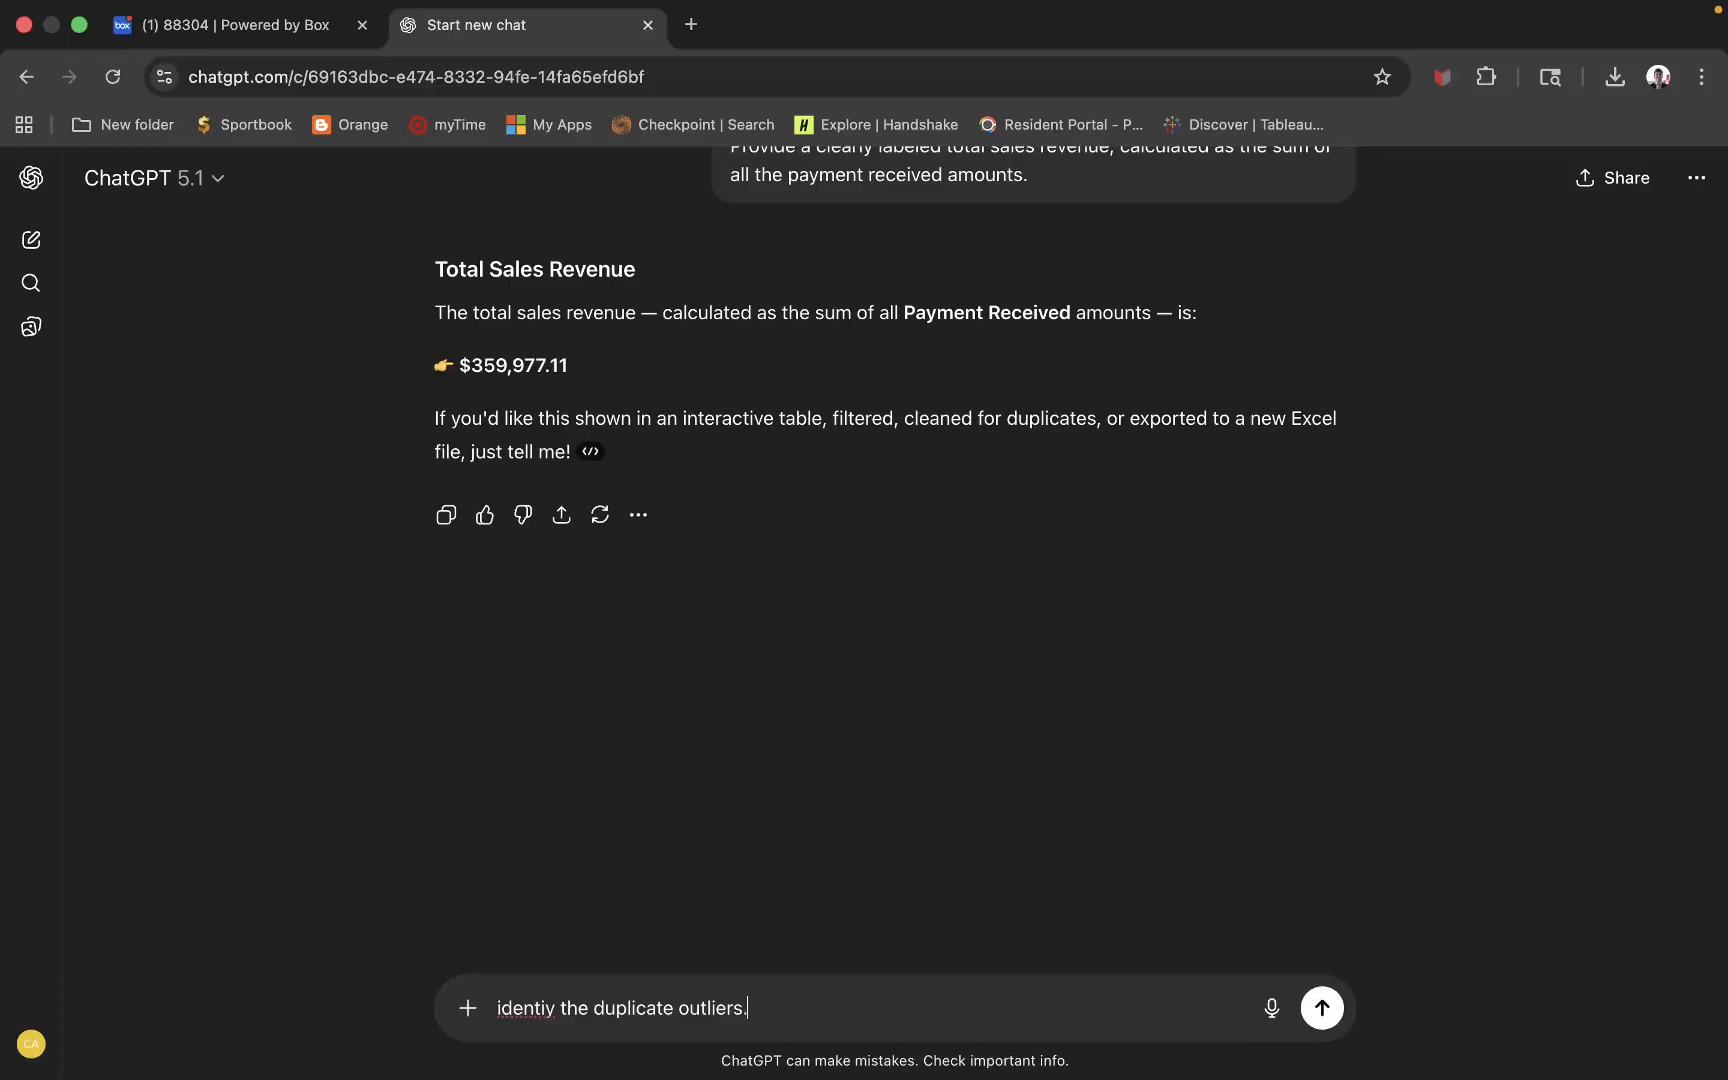
type("rs - ma")
type("aning the ")
type("nly the ")
type("repea")
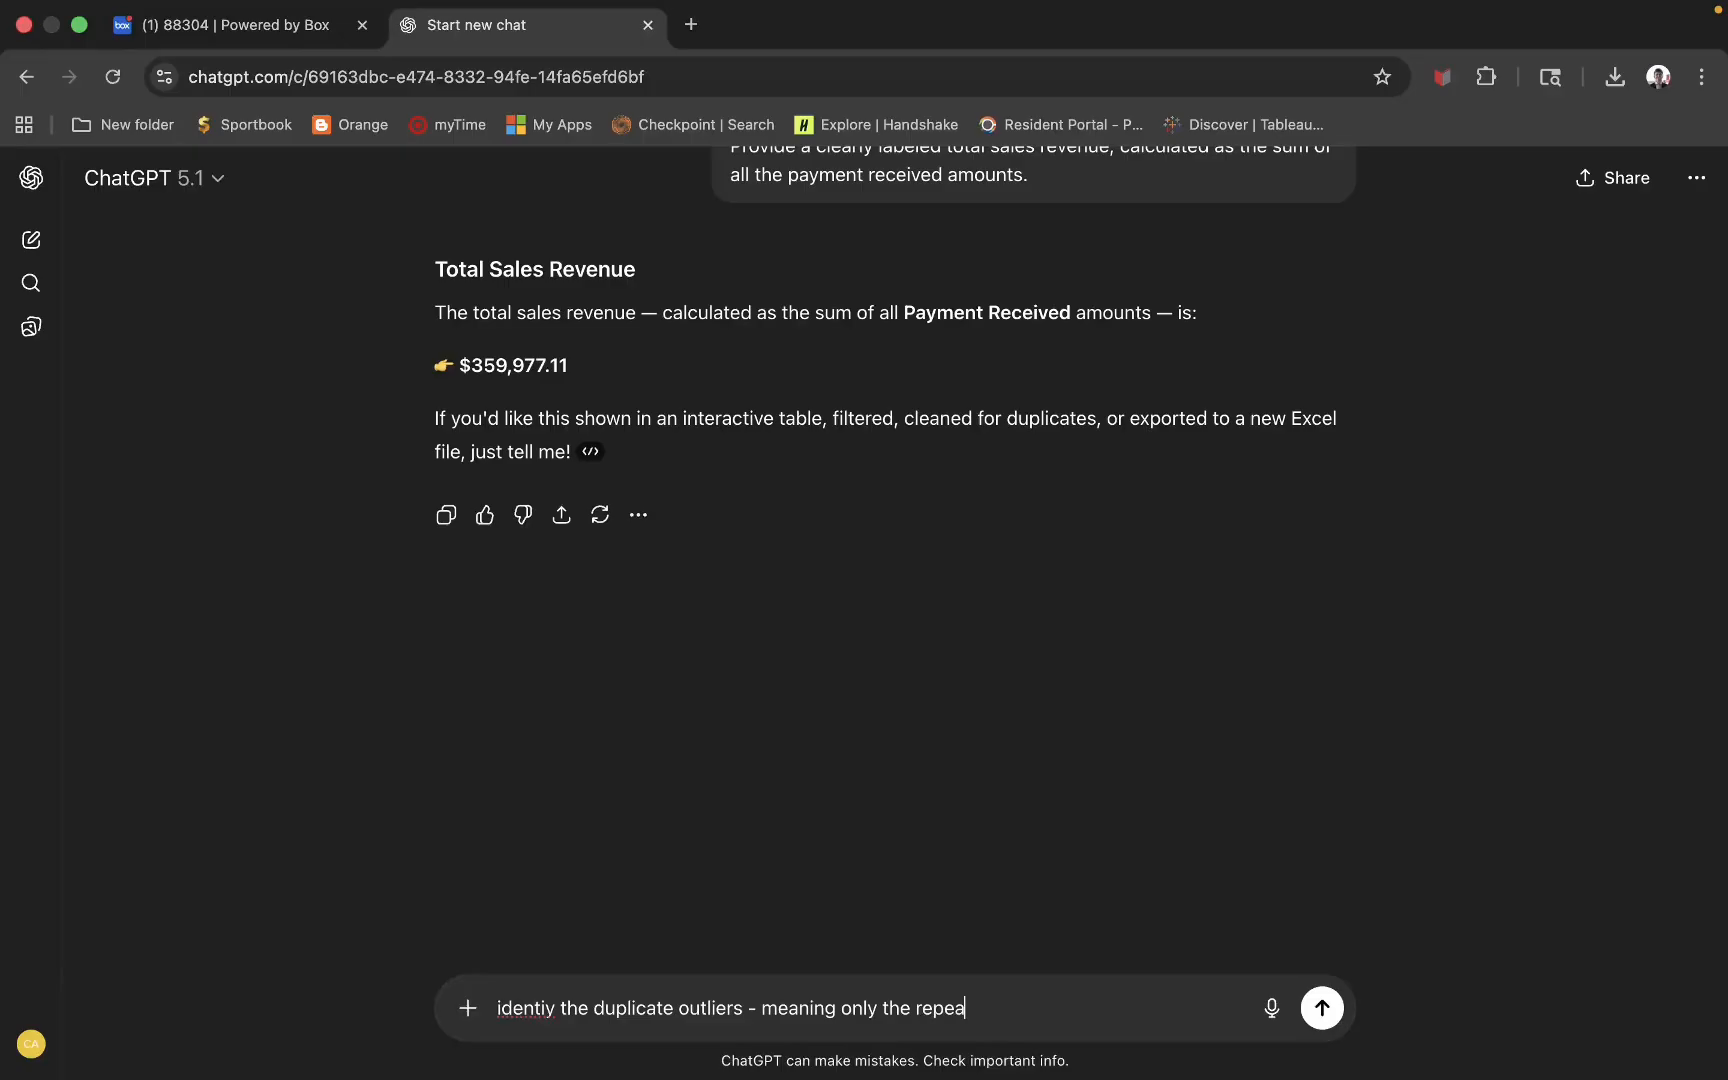
type("ted occurences of any transacti")
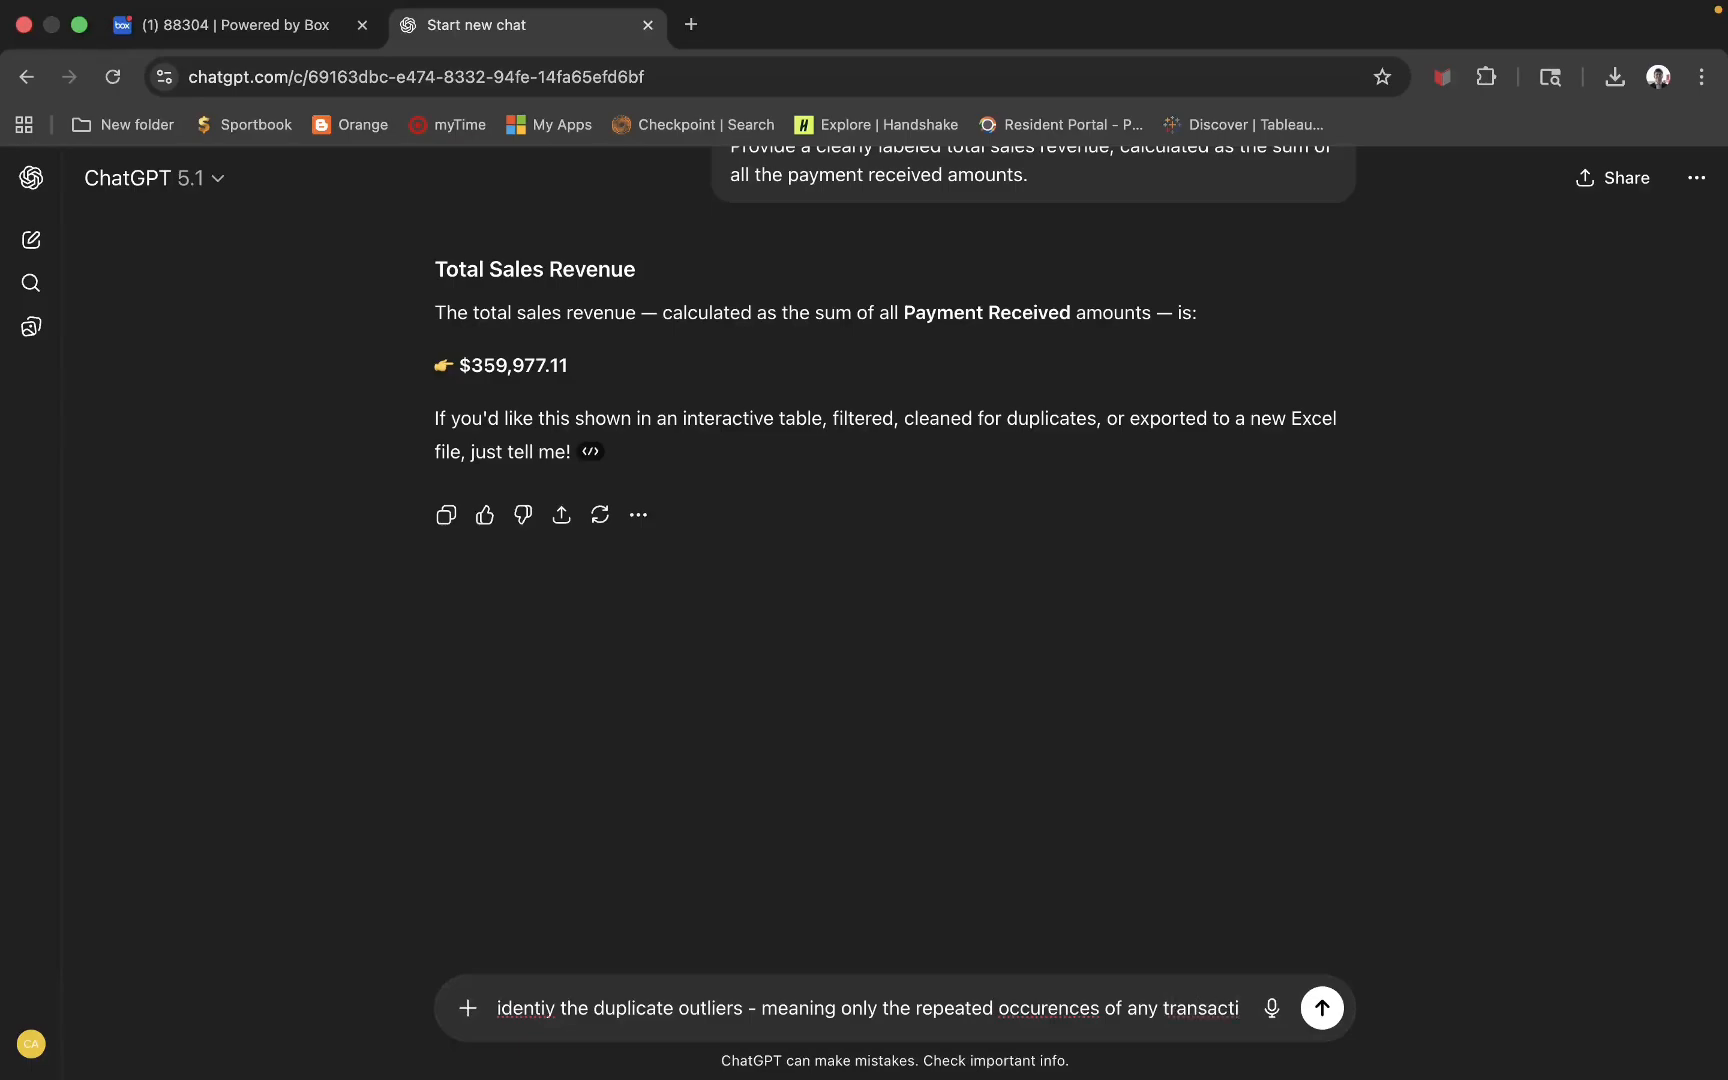
type("pn")
key("BackSpace")
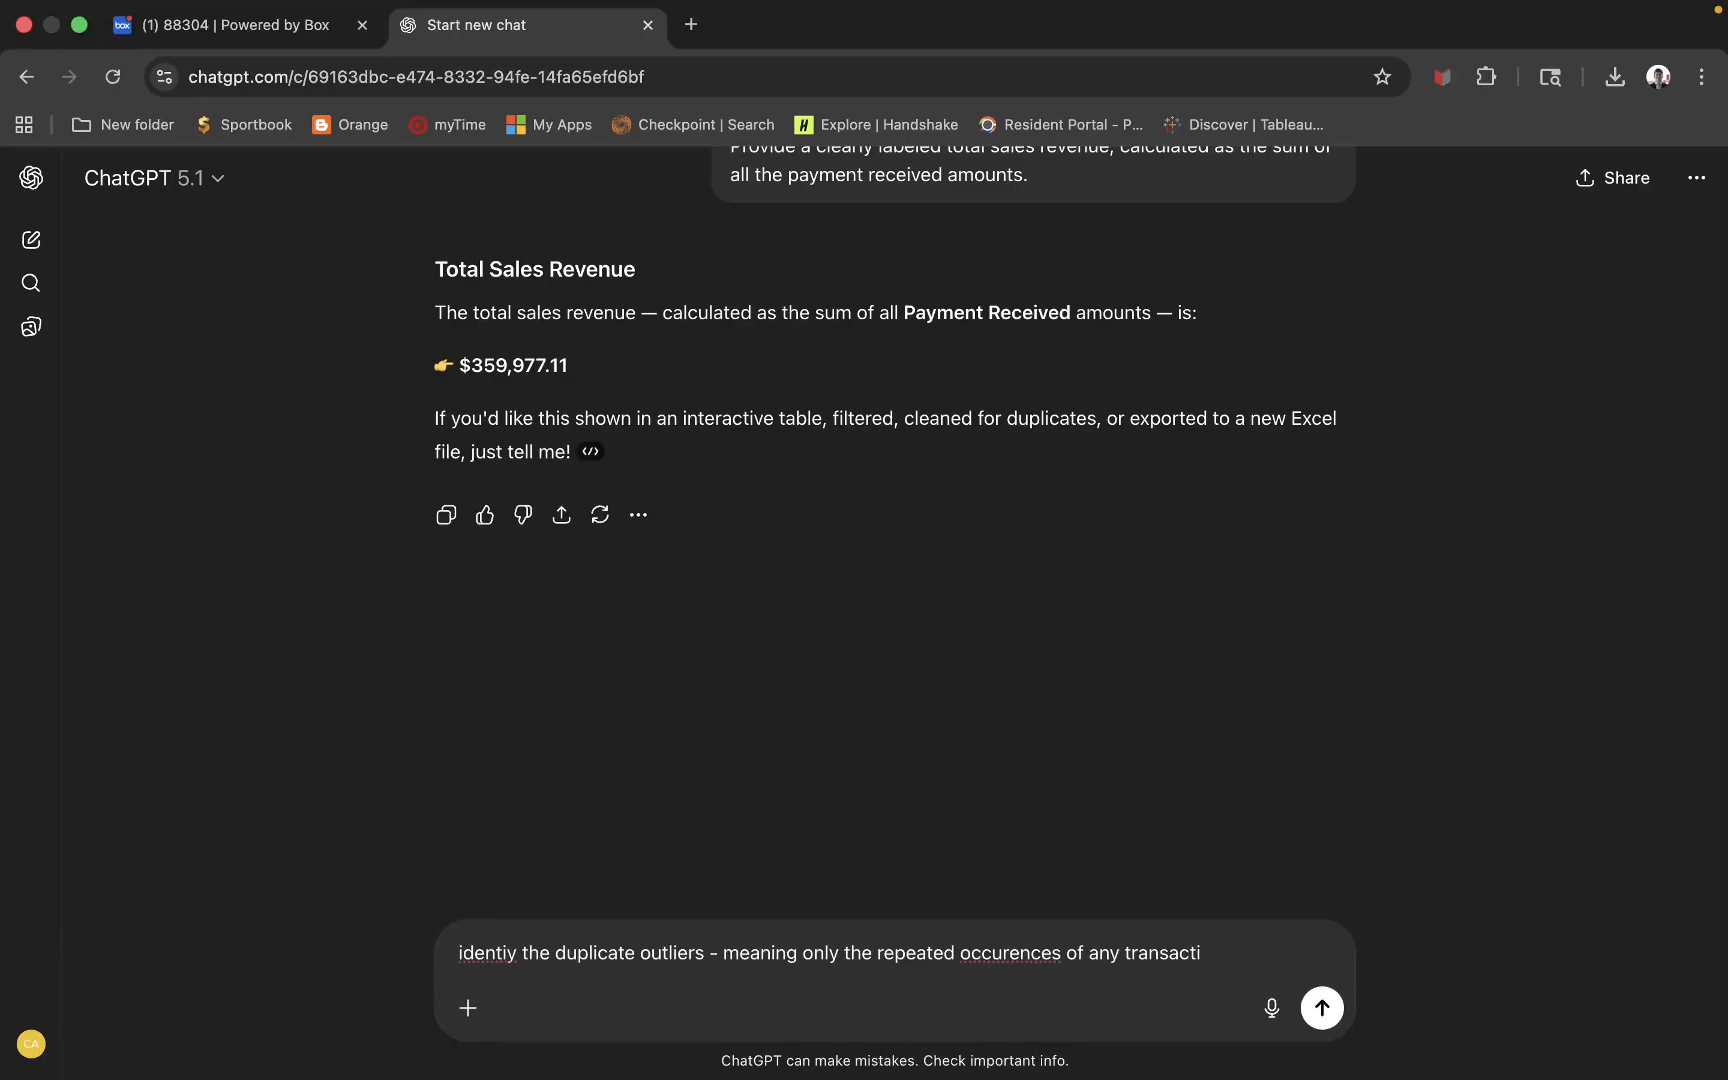
type("on")
type(" (not the pr")
type("or")
type("iginal ")
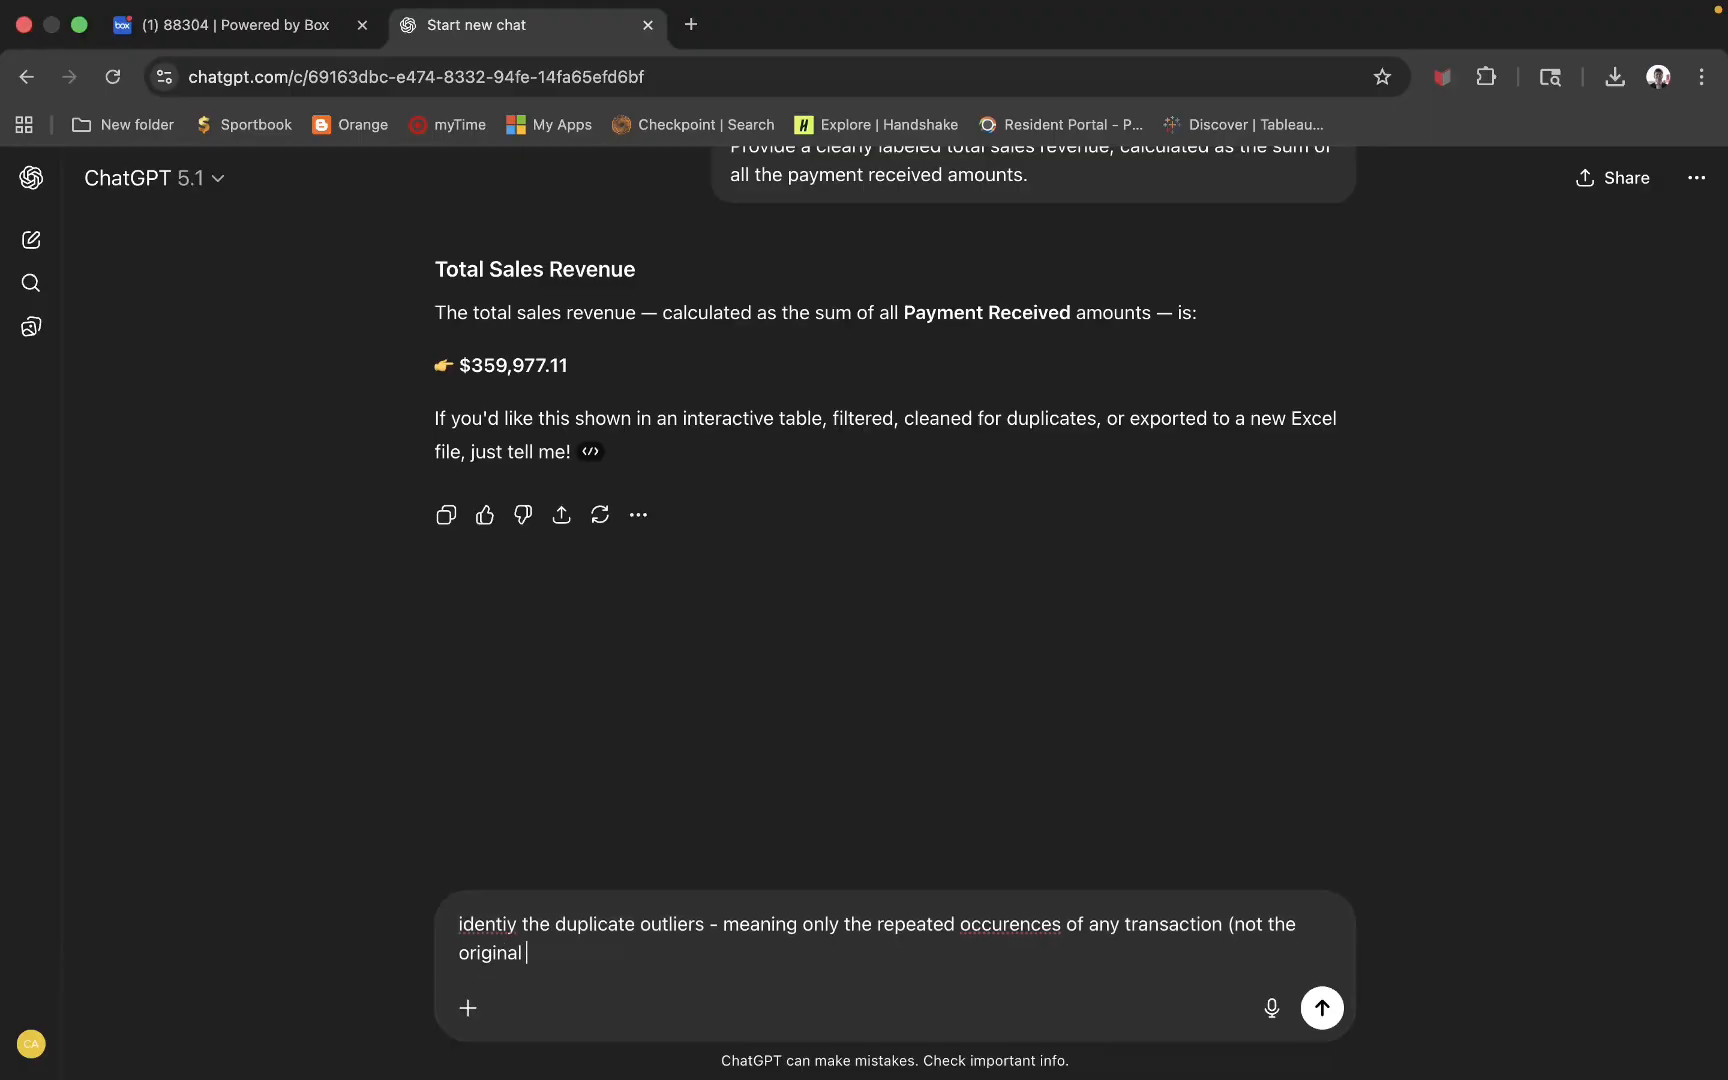
type("entries). Pull only")
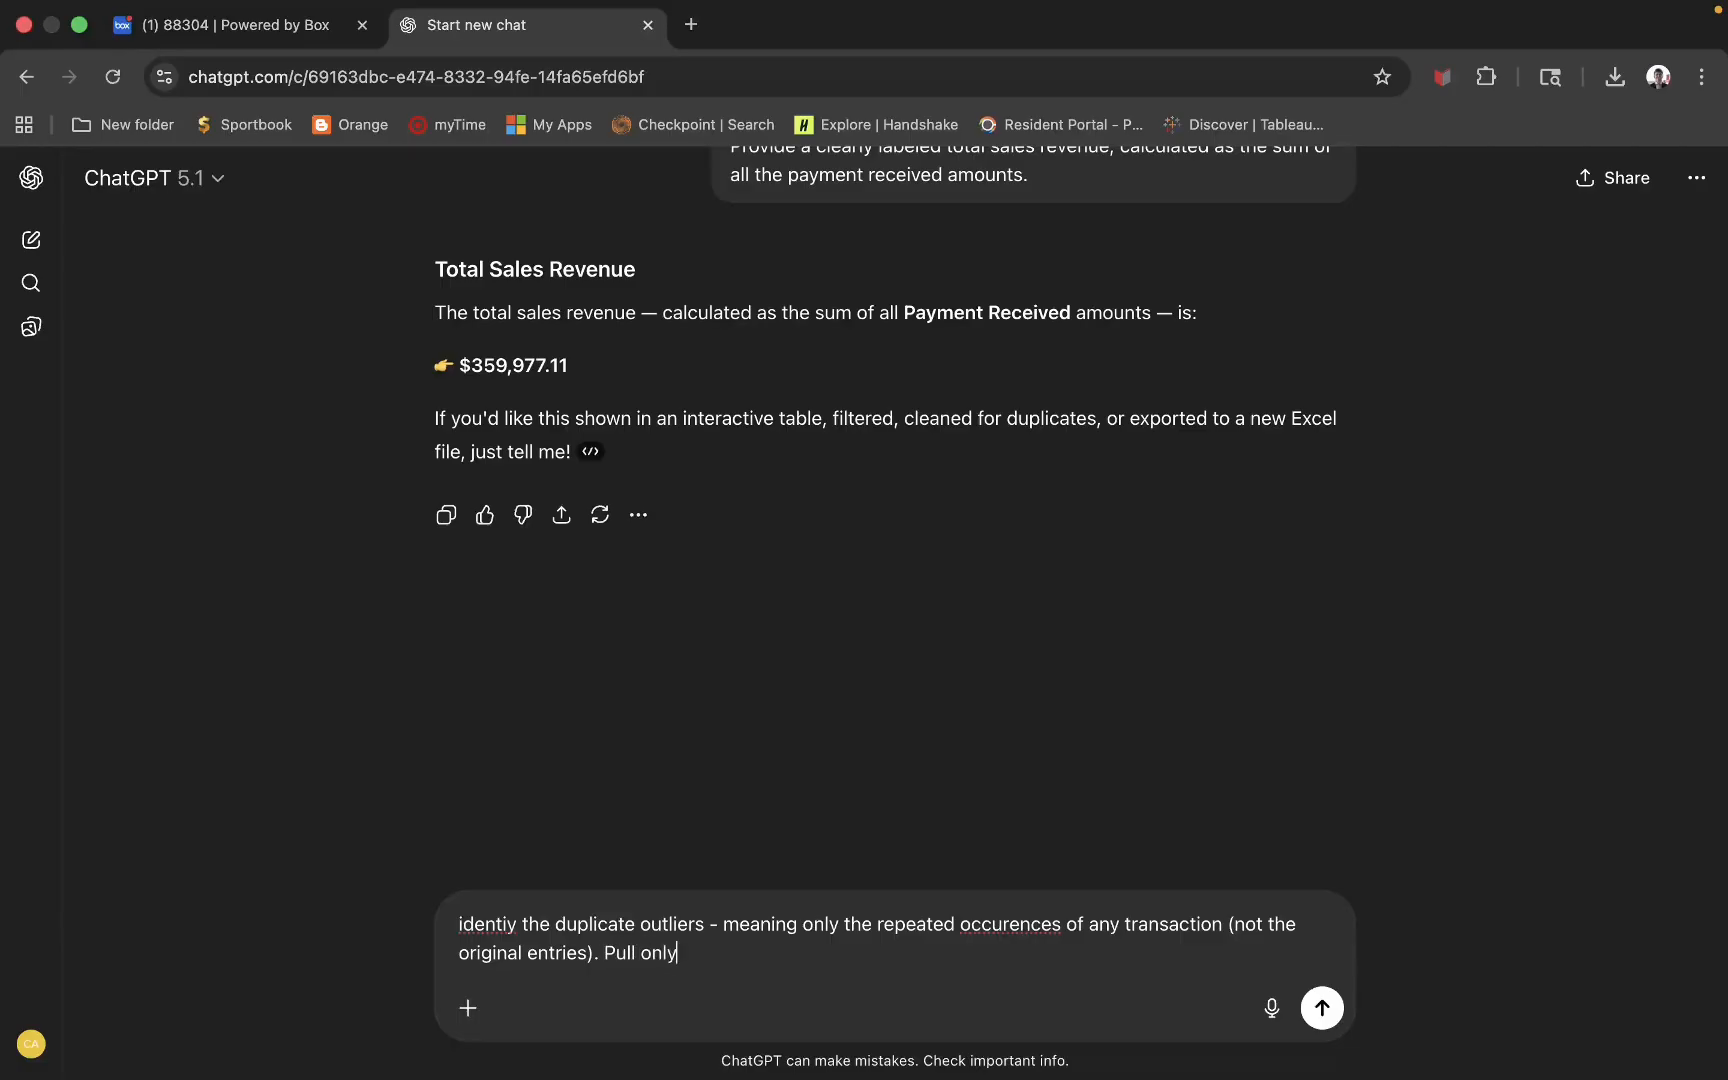
- Continue the prompt with "the 2nd or later appearances of each duplicate row. Show me the results on an interactive table."
type(" the 2nd or later appe")
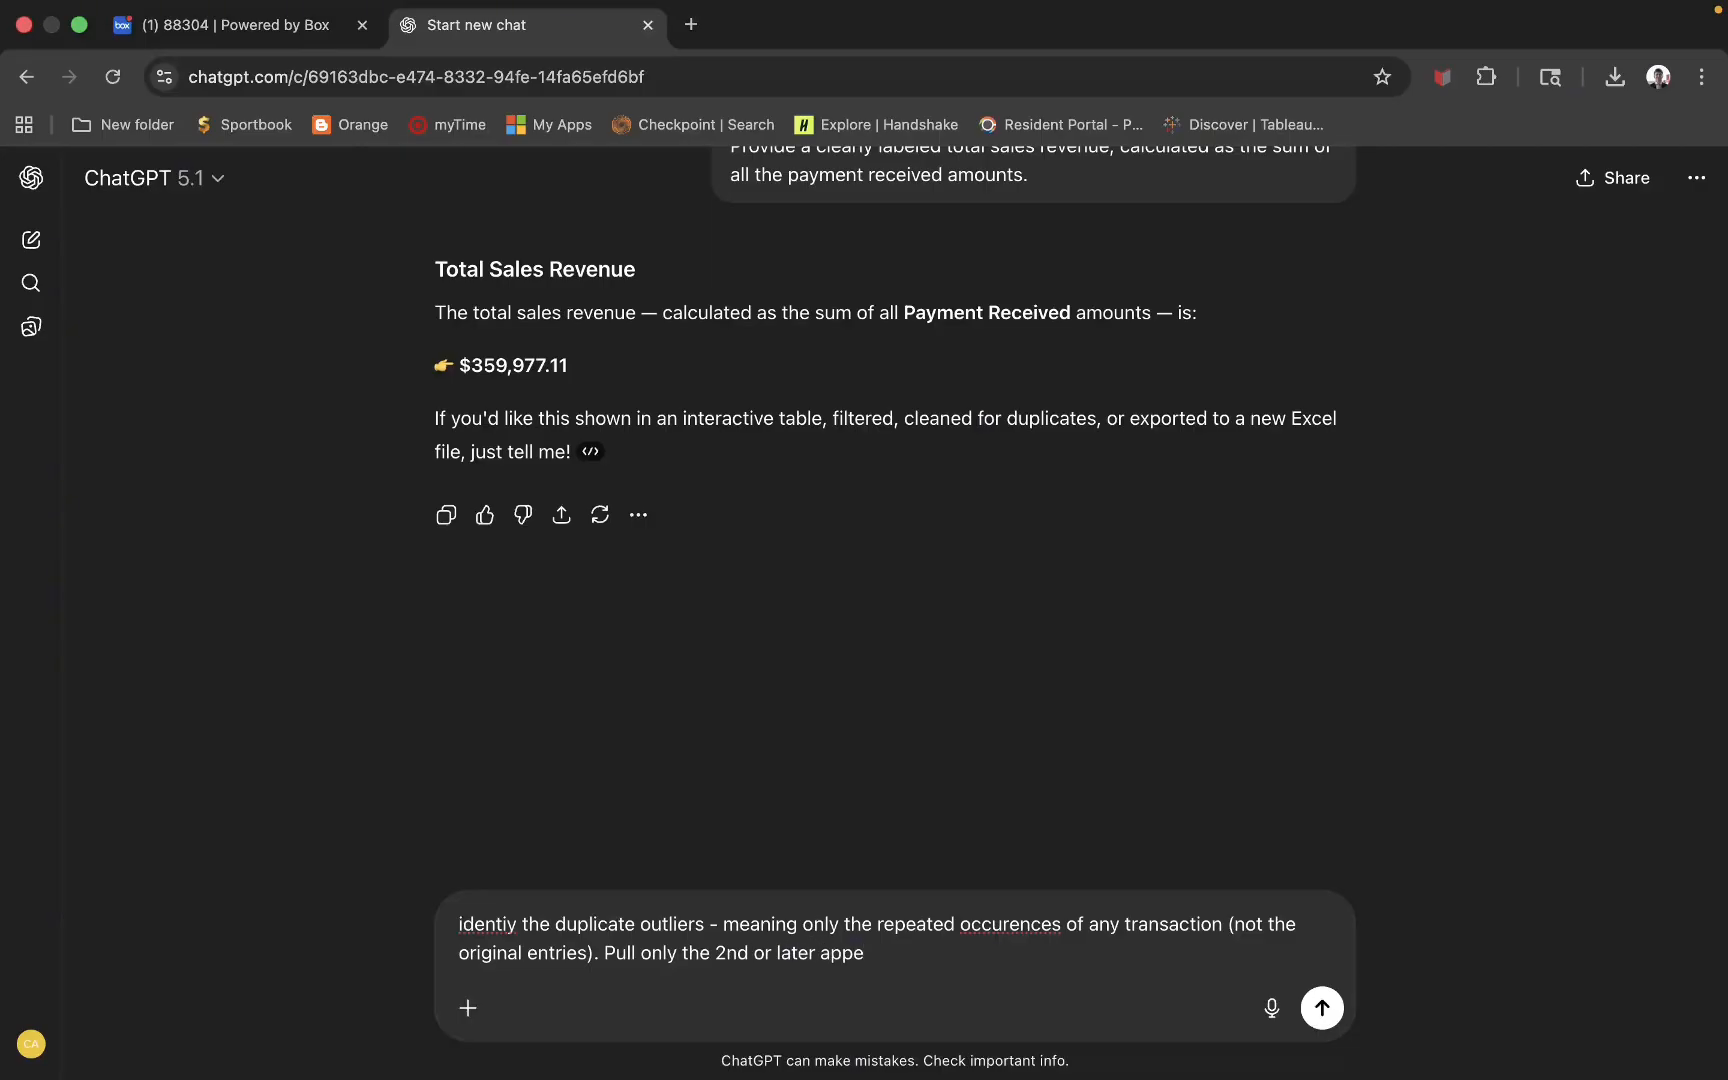
key("BackSpace")
type("ear")
type("nces")
key("BackSpace")
key("BackSpace")
type("ances of each duplicate")
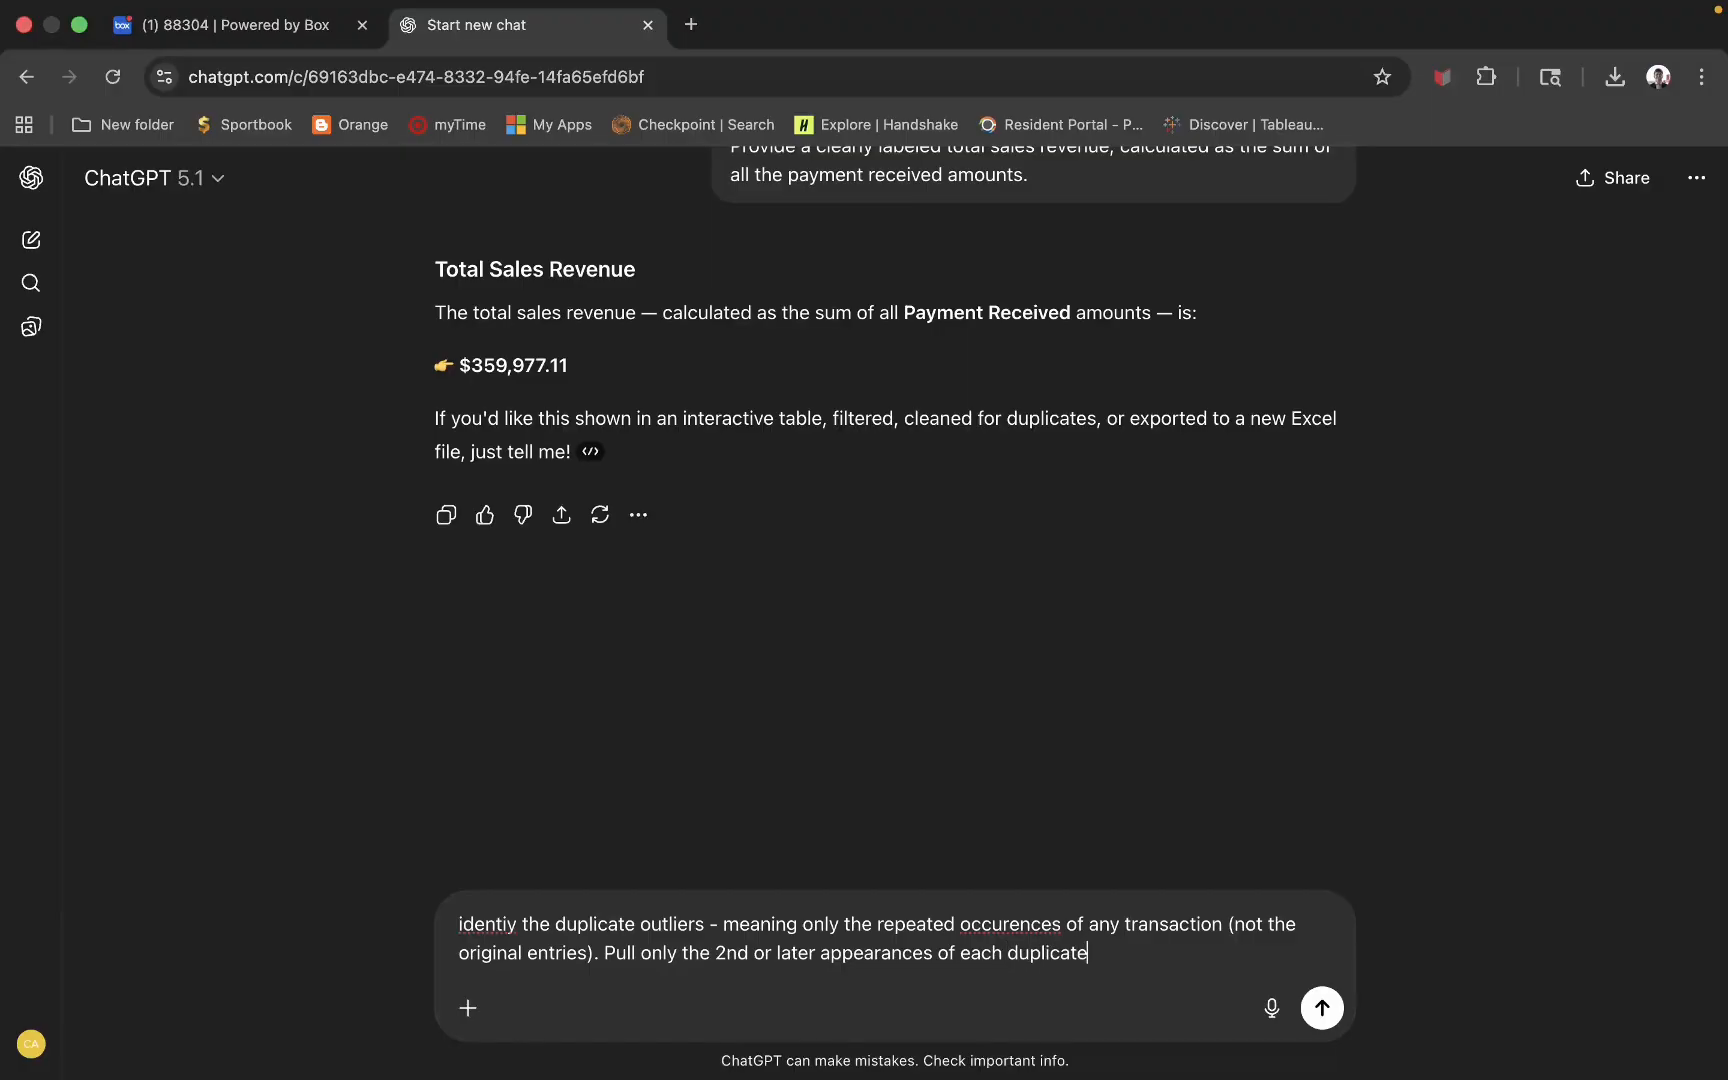
type(" row. Show me the results")
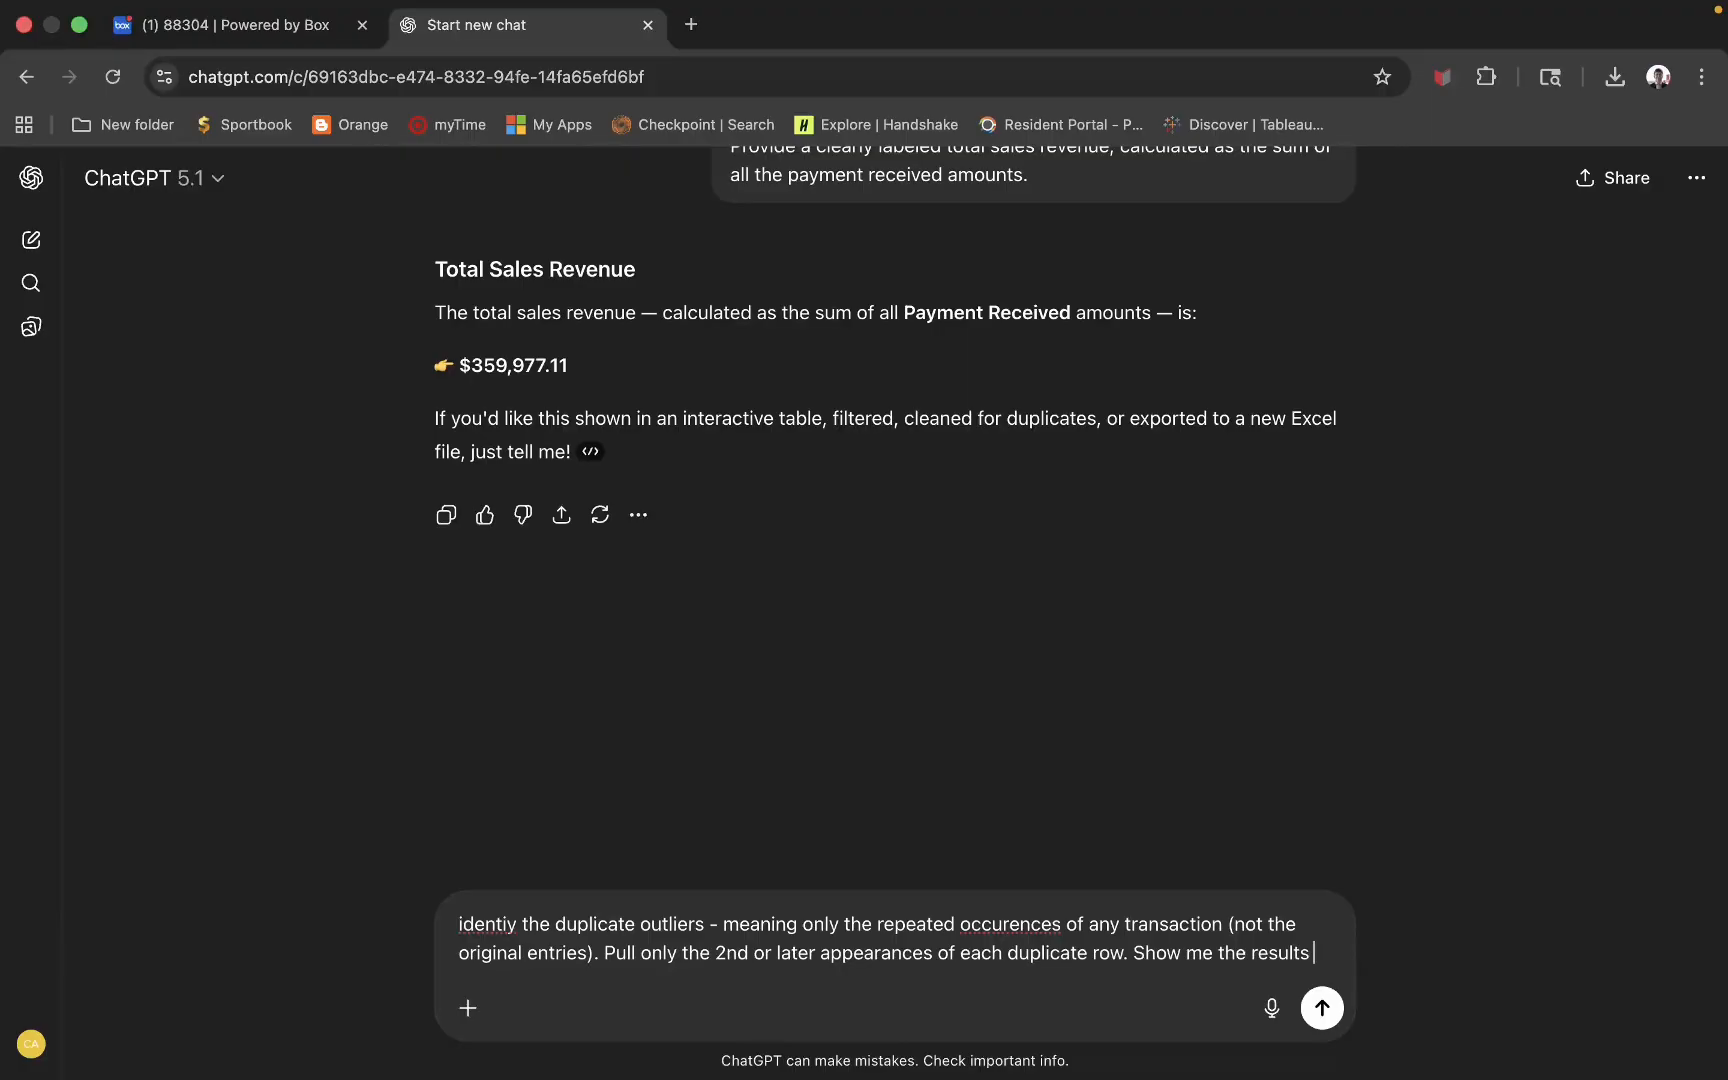
type(" on a")
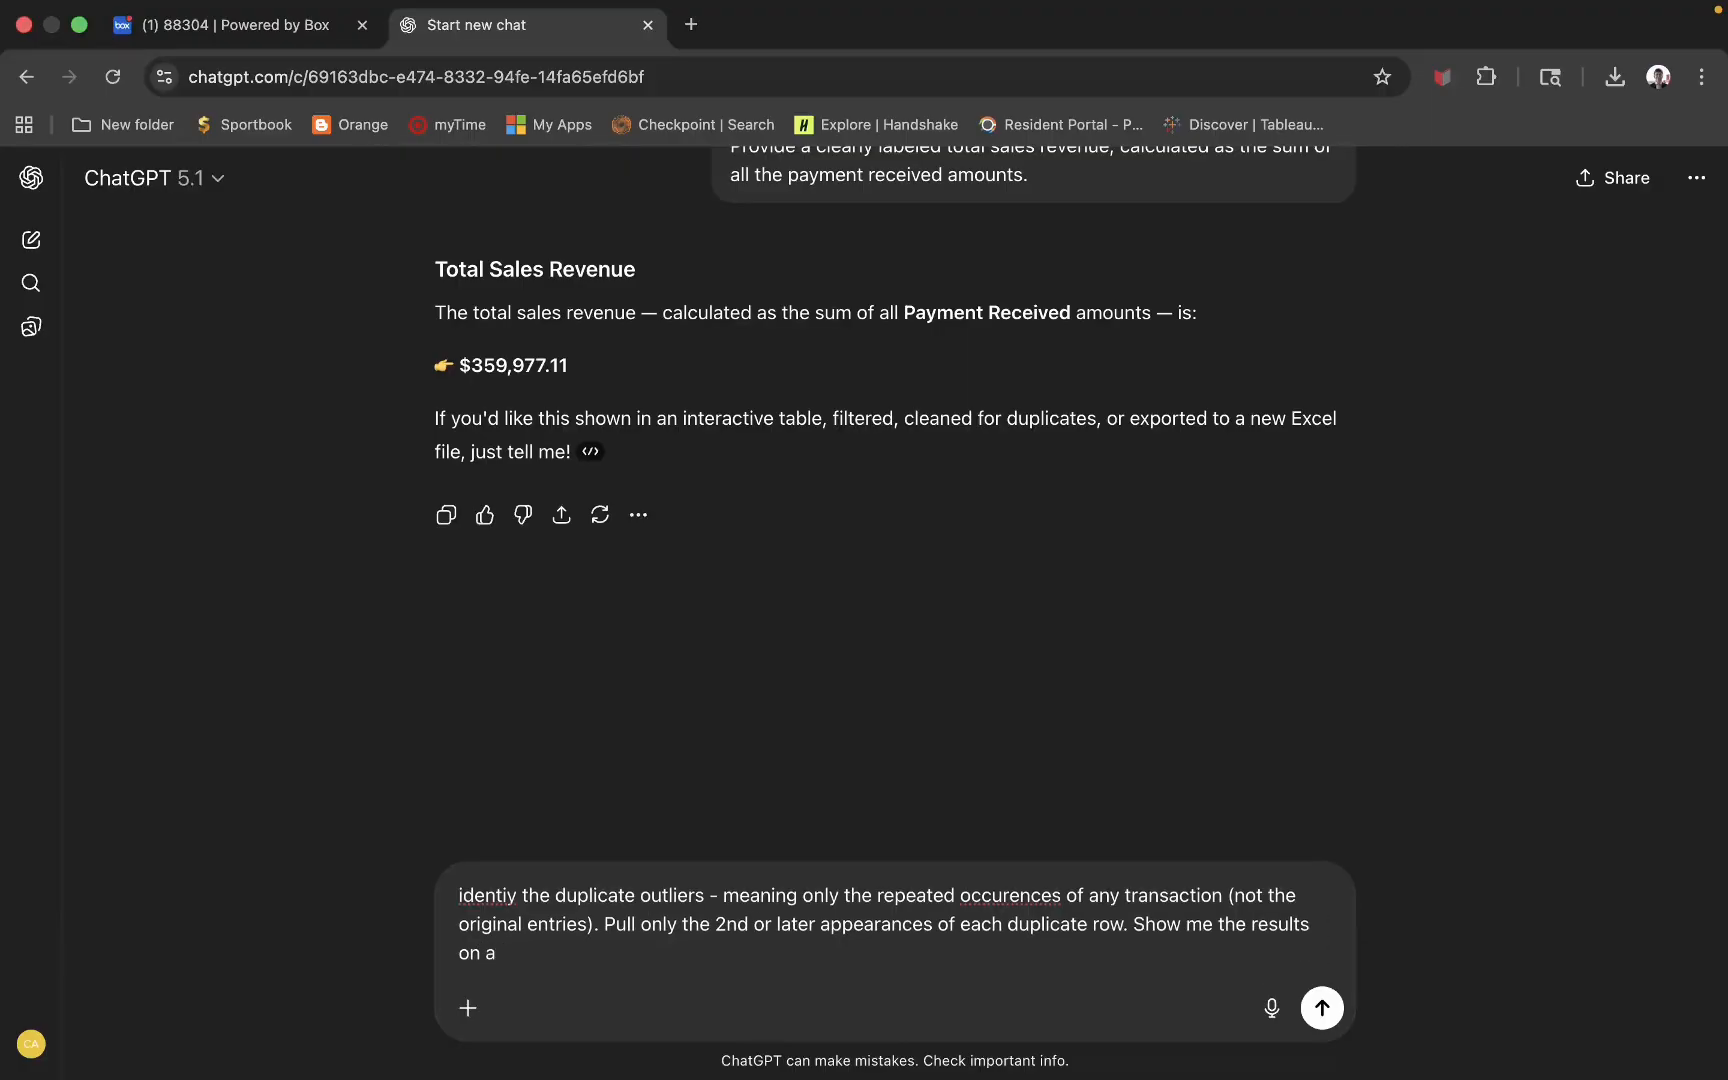
type("n interactive table.")
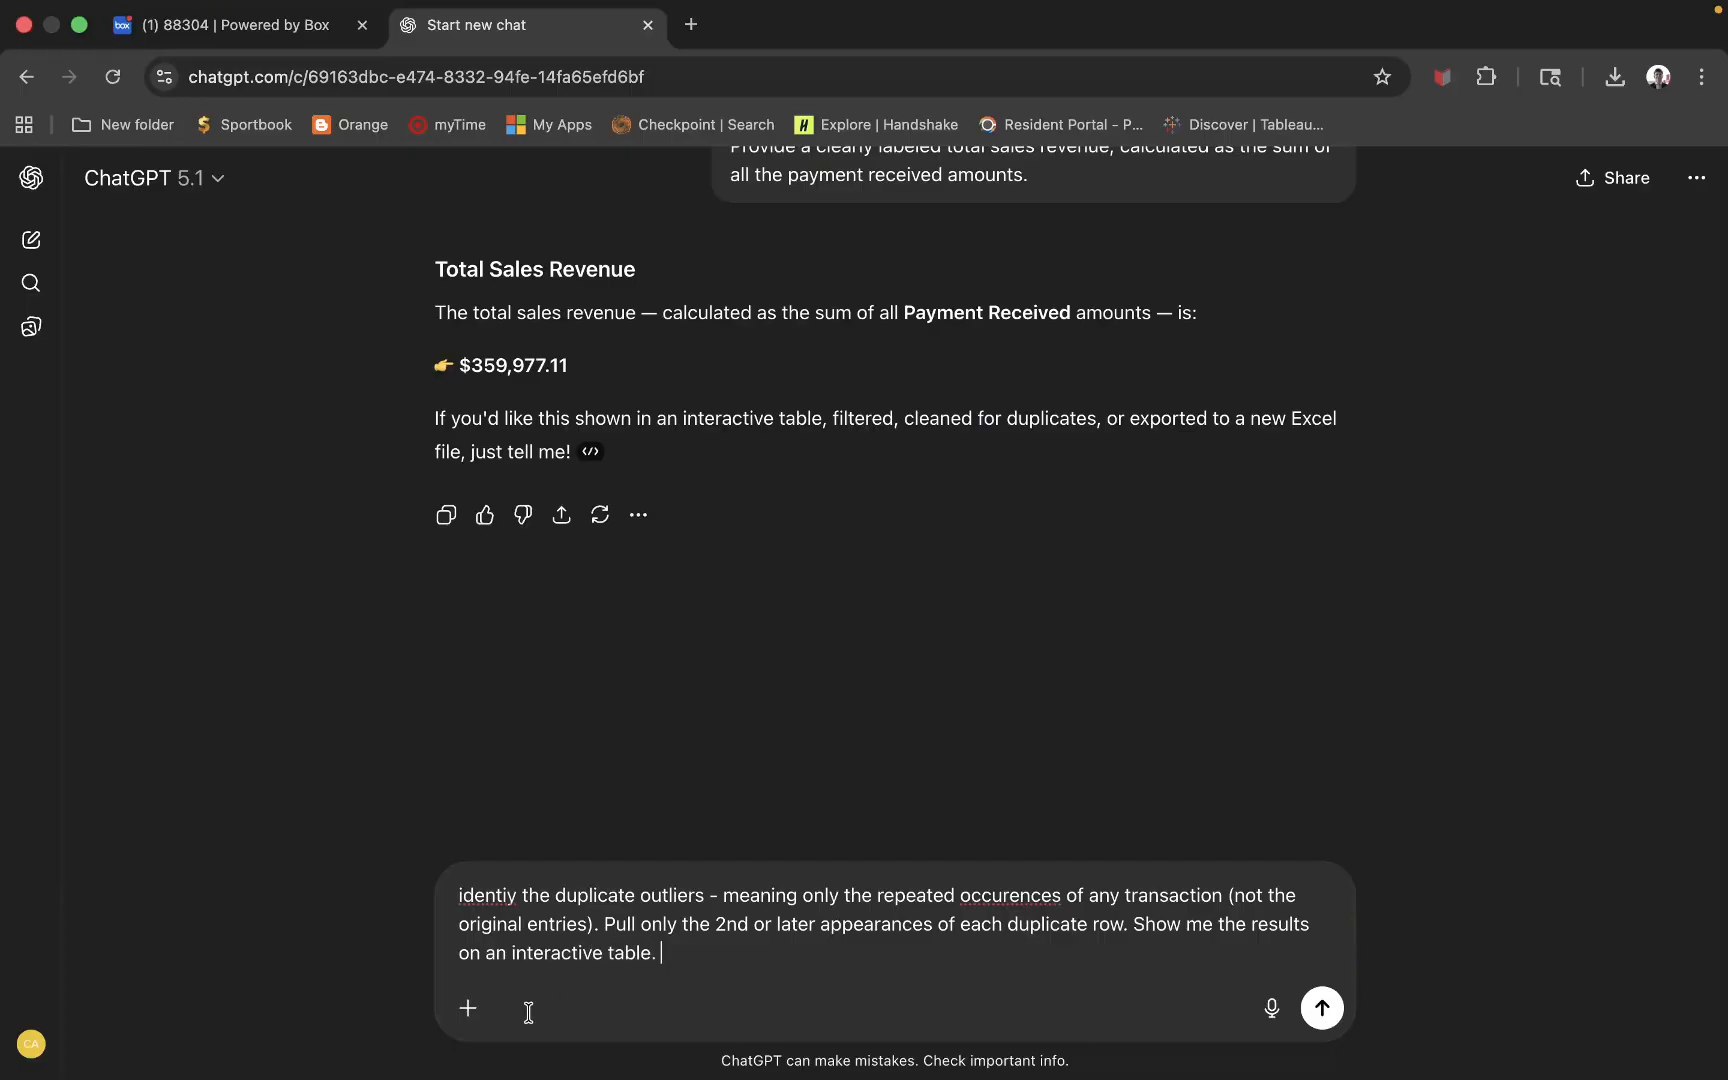
- Correct the spelling of "identify" and "occurrences" in the duplicate outliers prompt and send it
left_click(508, 893)
type("f")
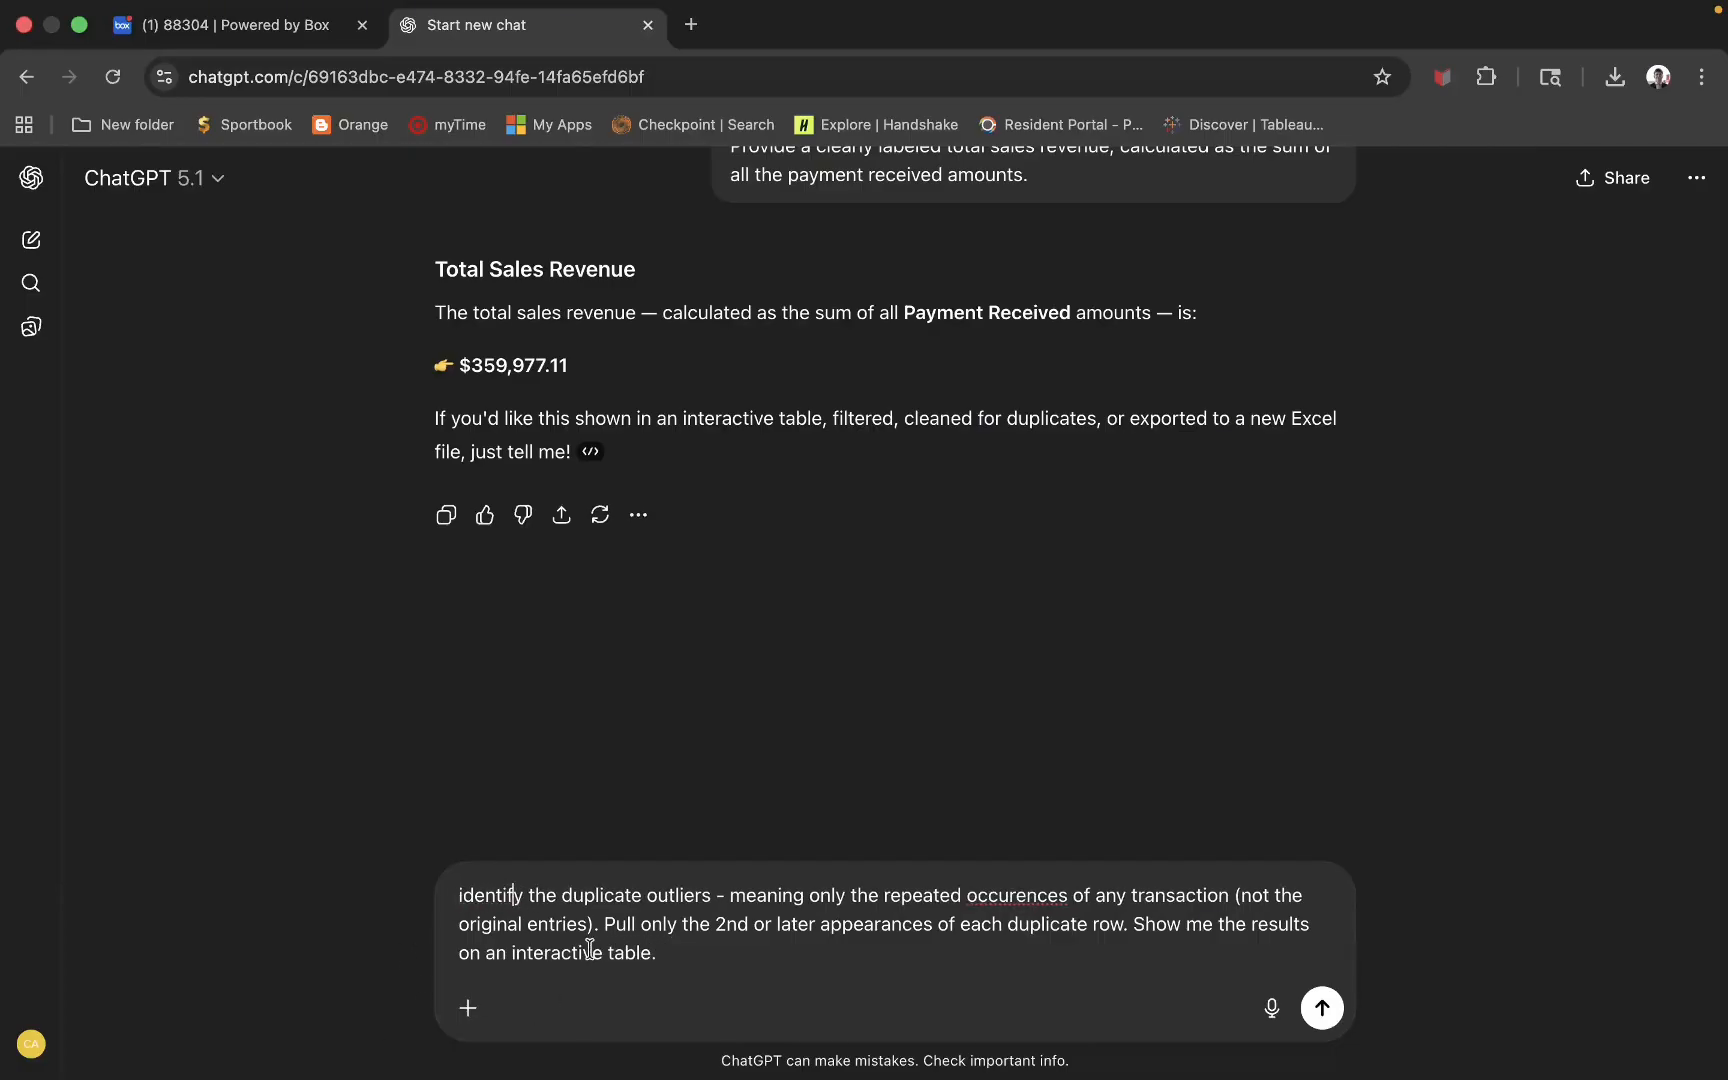
left_click(1020, 897)
type("r")
left_click(1322, 1008)
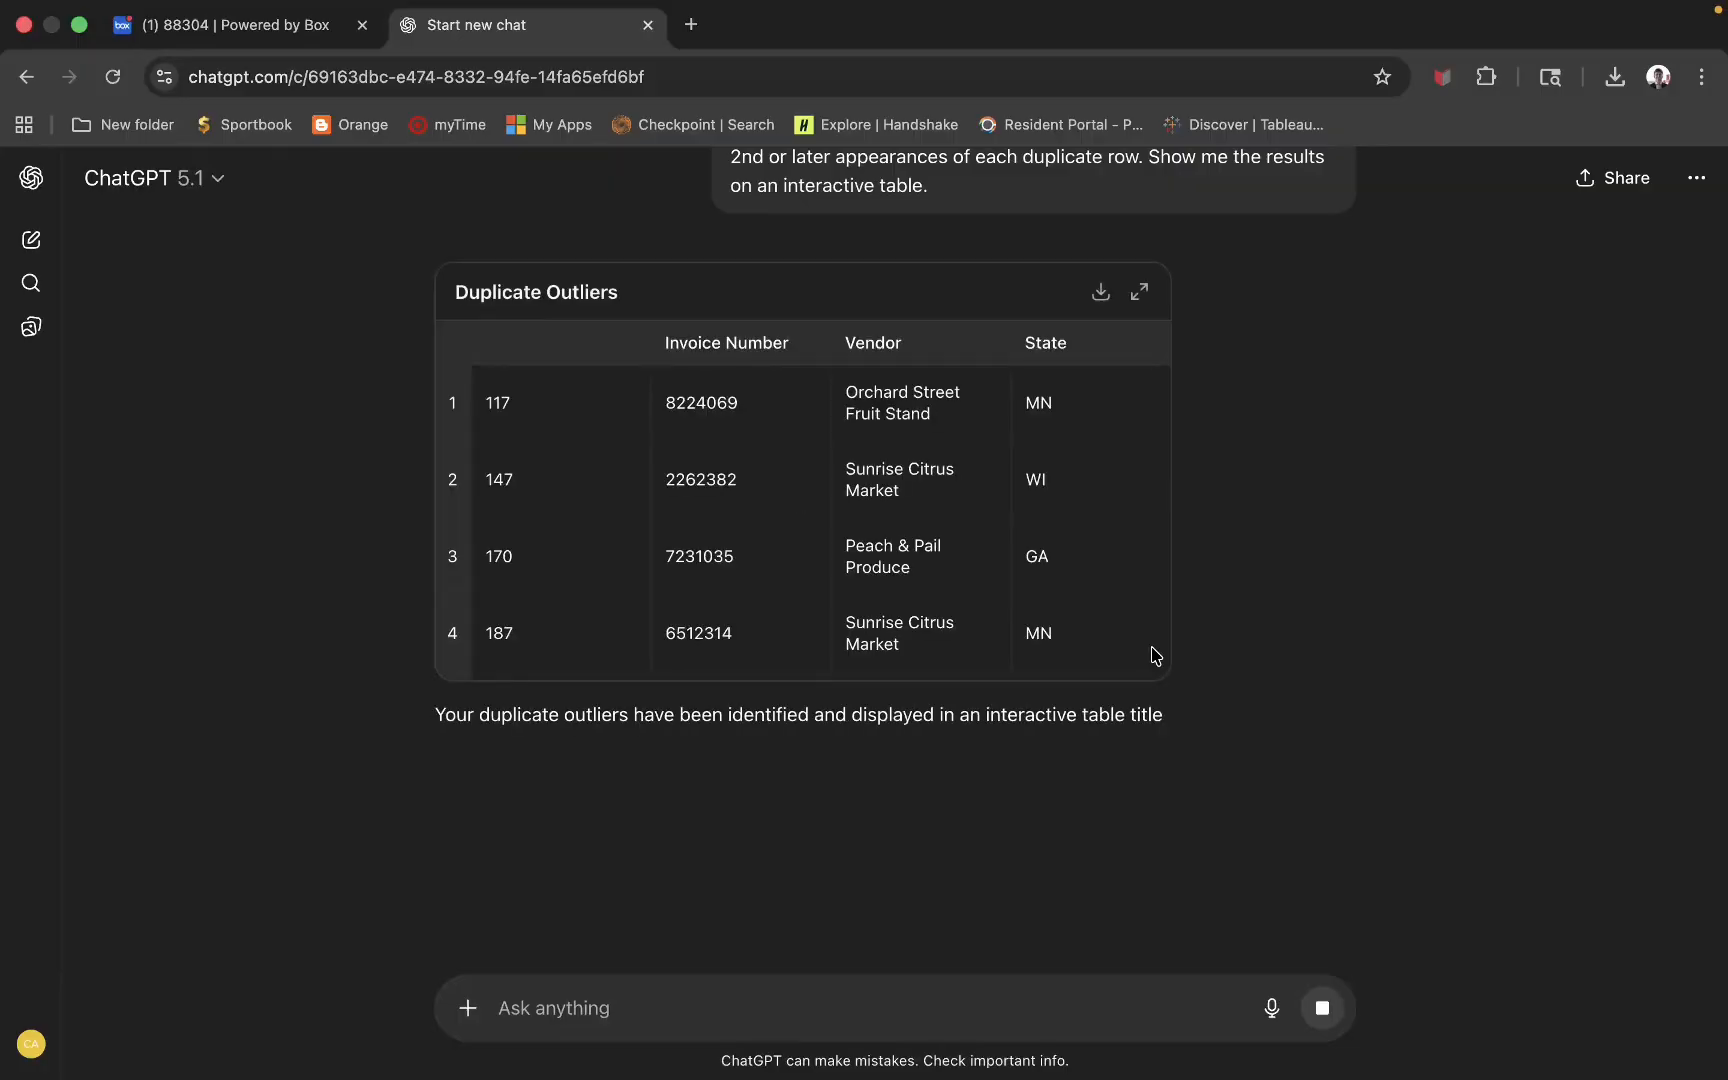
- Look through the Duplicate Outliers table down to its last row, discard the quoted cell reference and read the reply below
scroll(995, 565, "down", 5)
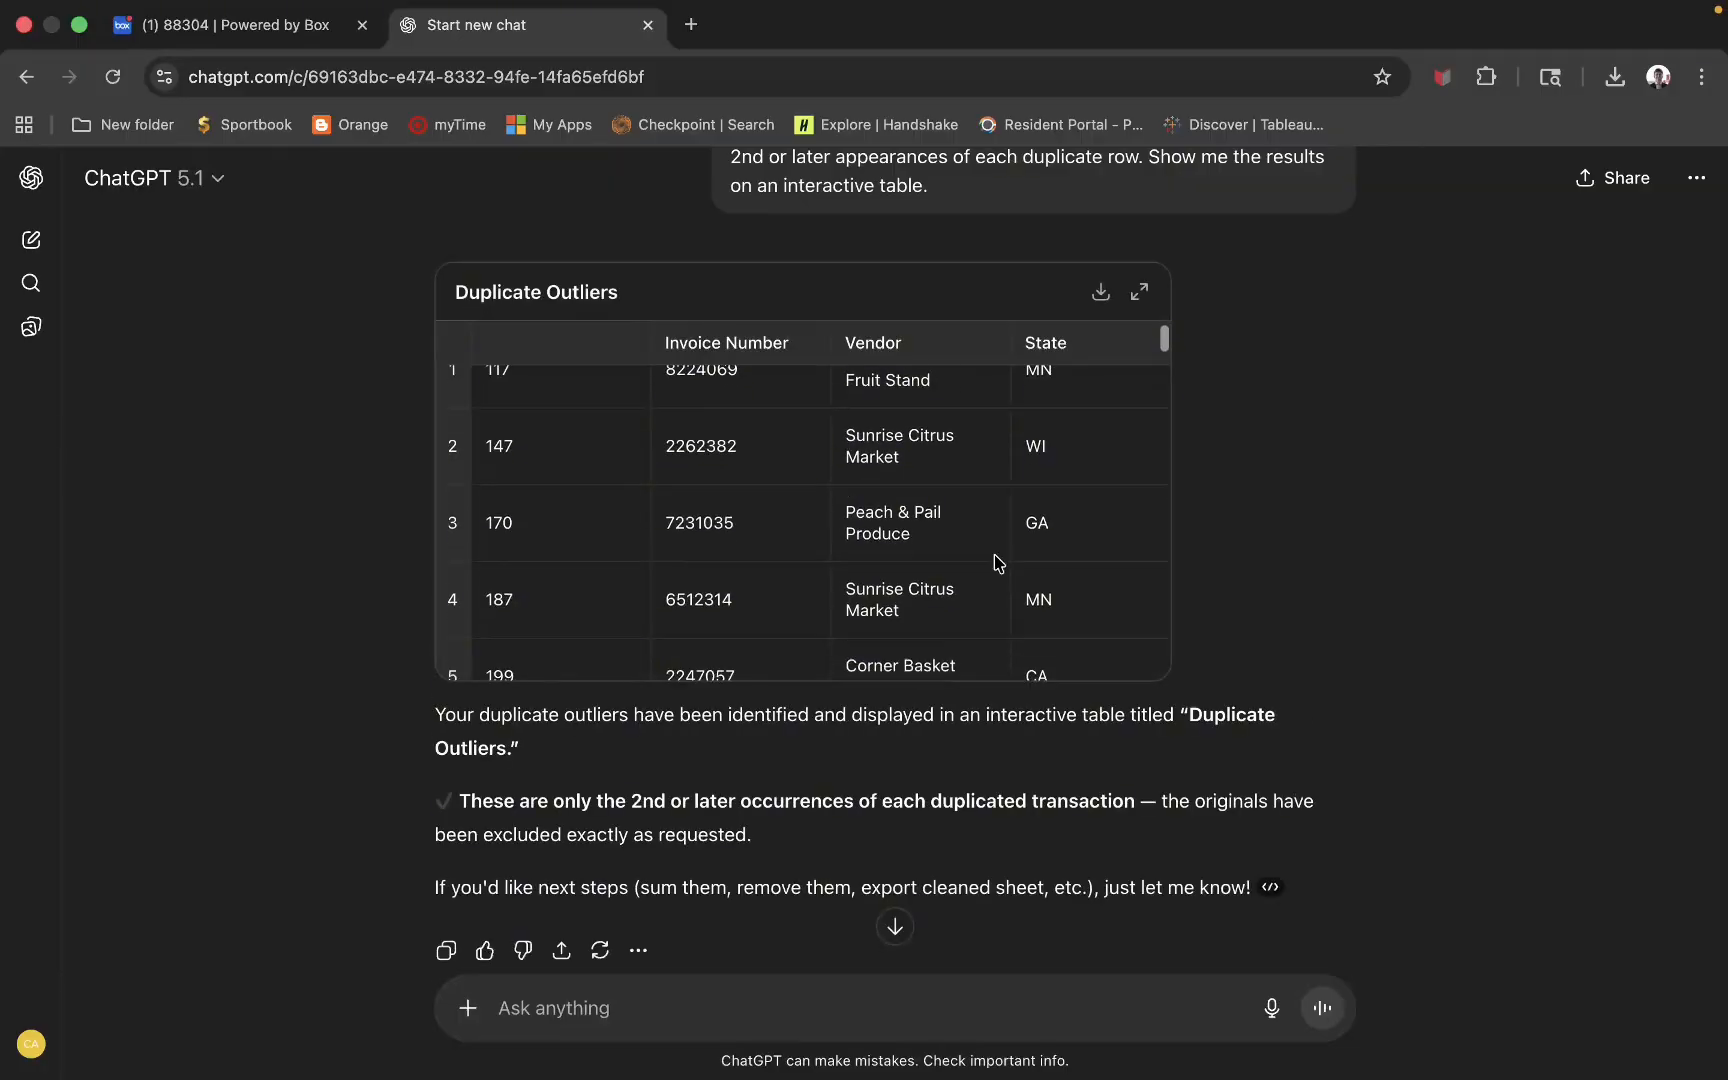
scroll(995, 565, "down", 10)
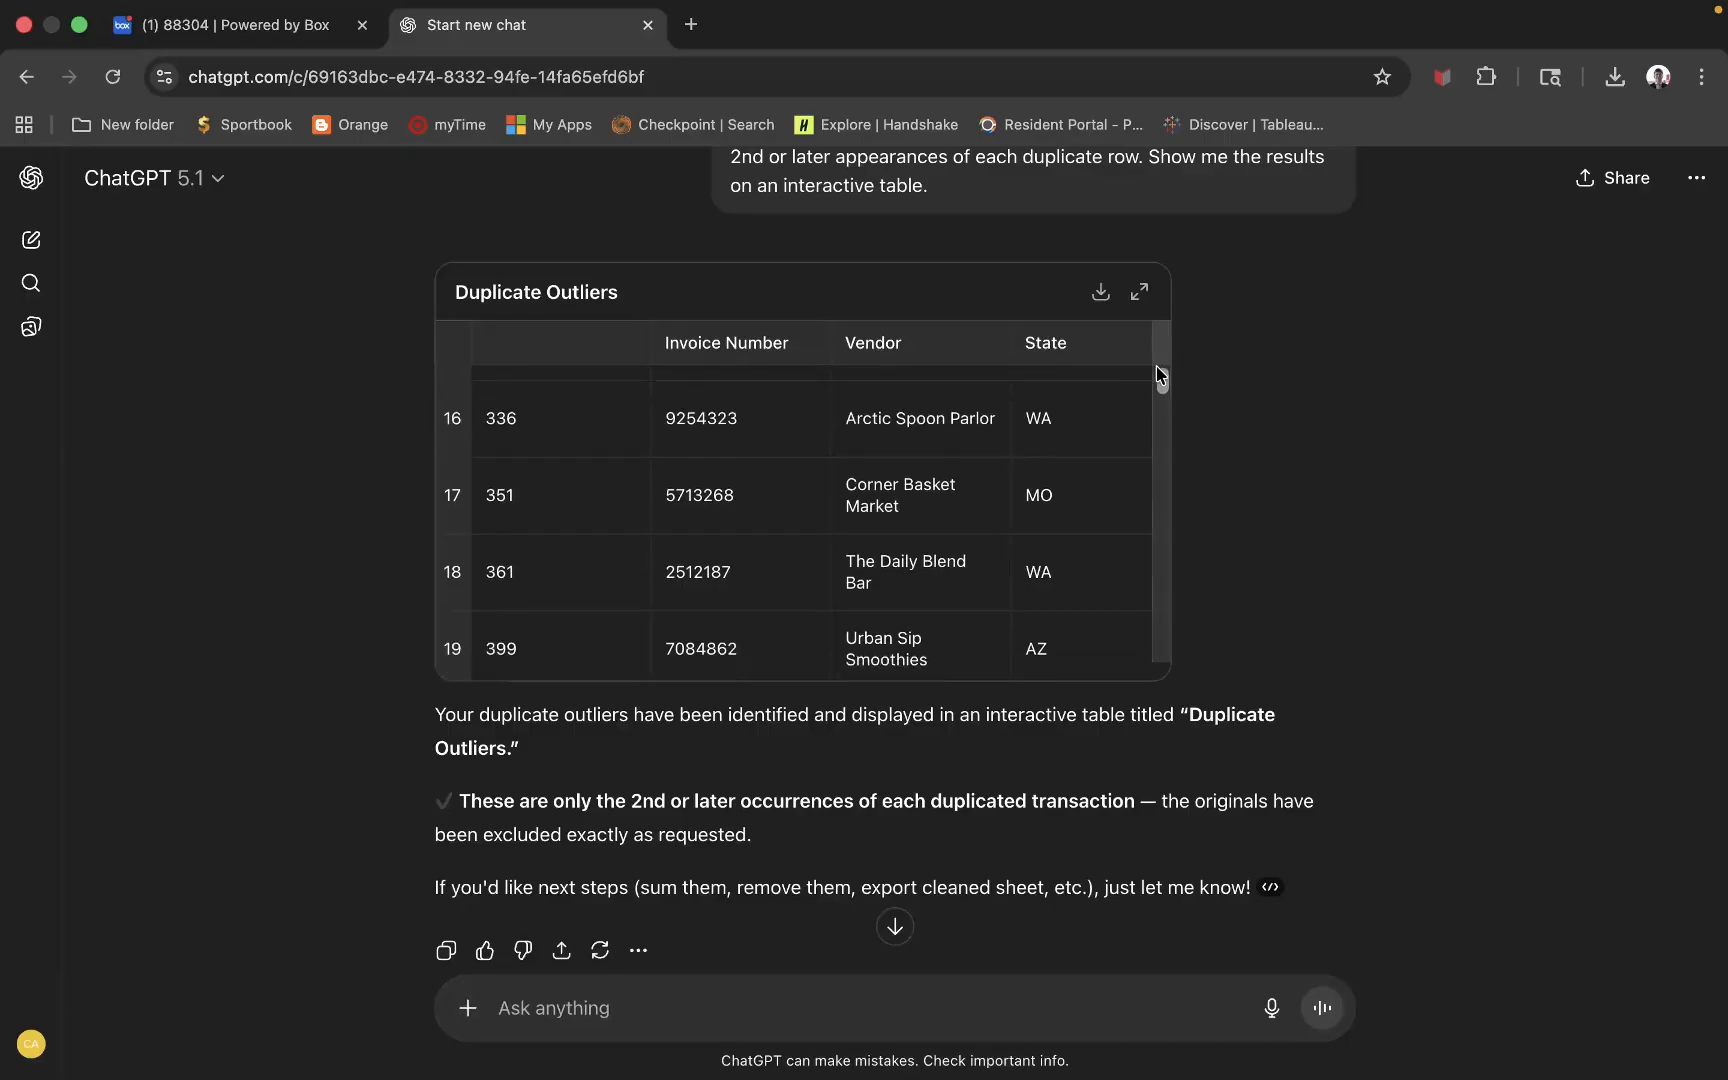
left_click(1163, 390)
left_click_drag(1163, 390, 1157, 665)
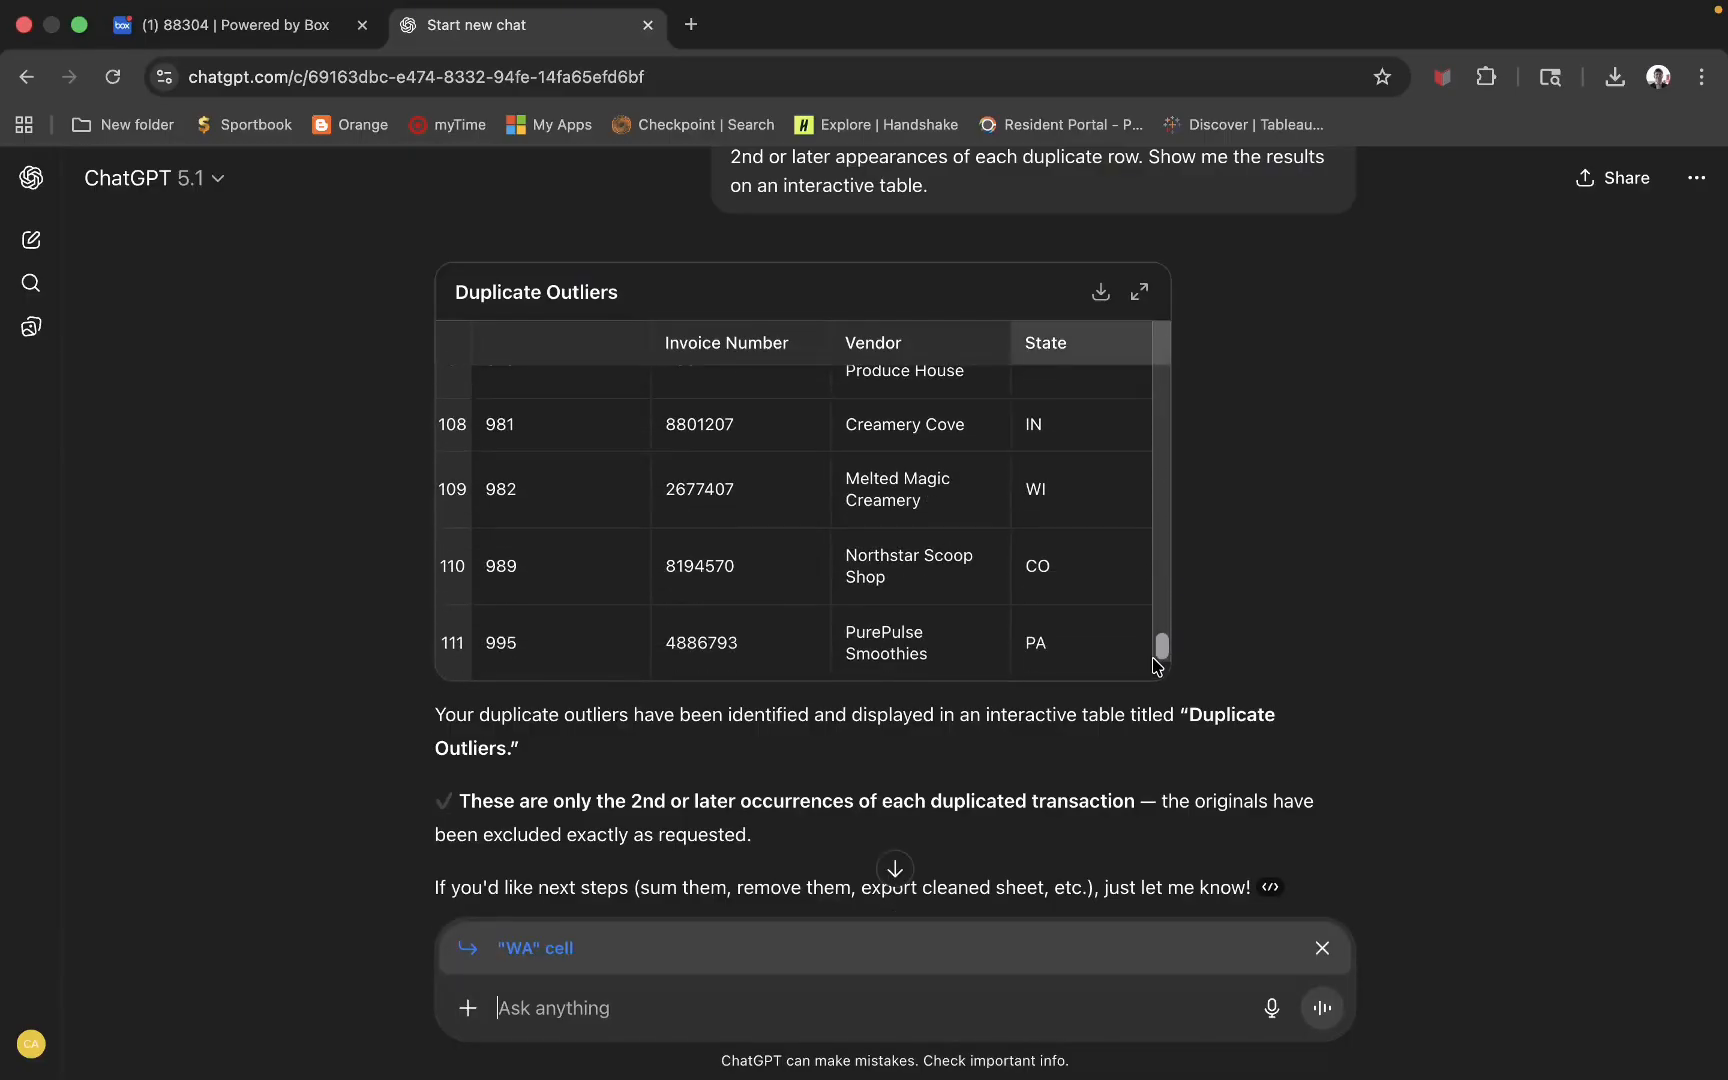
left_click(1320, 947)
scroll(1230, 676, "down", 2)
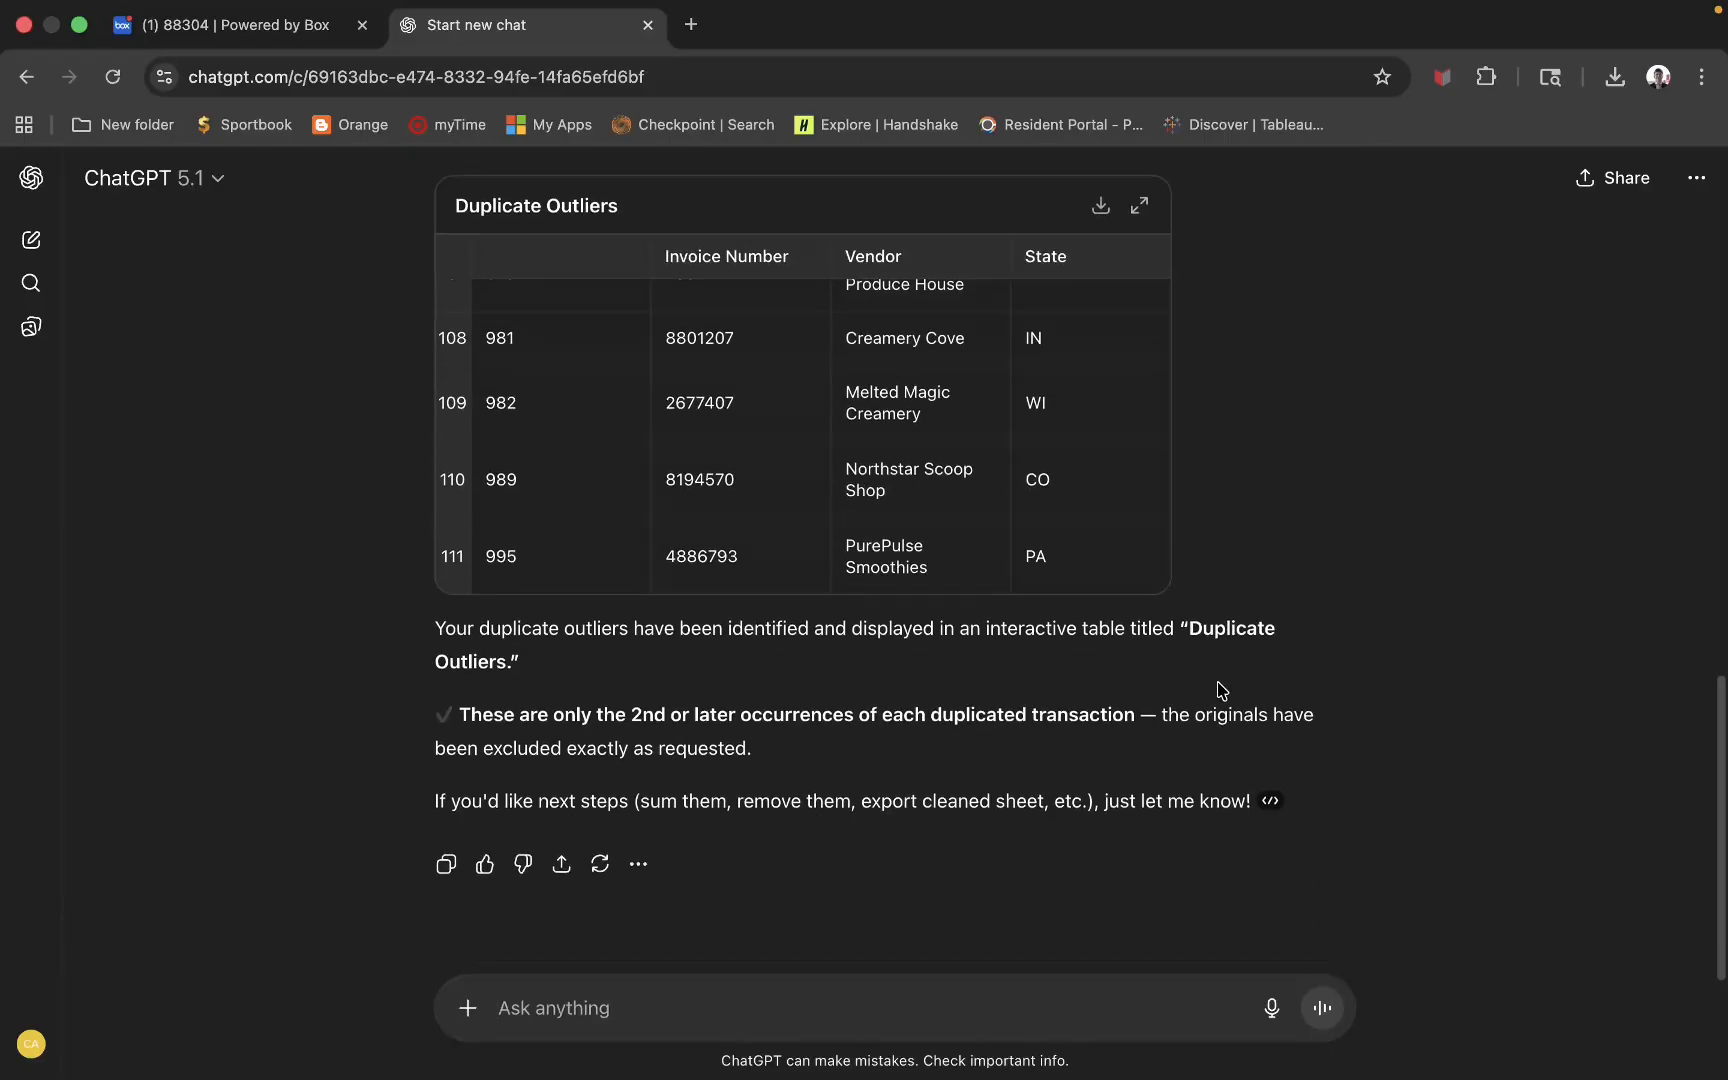
scroll(975, 880, "down", 2)
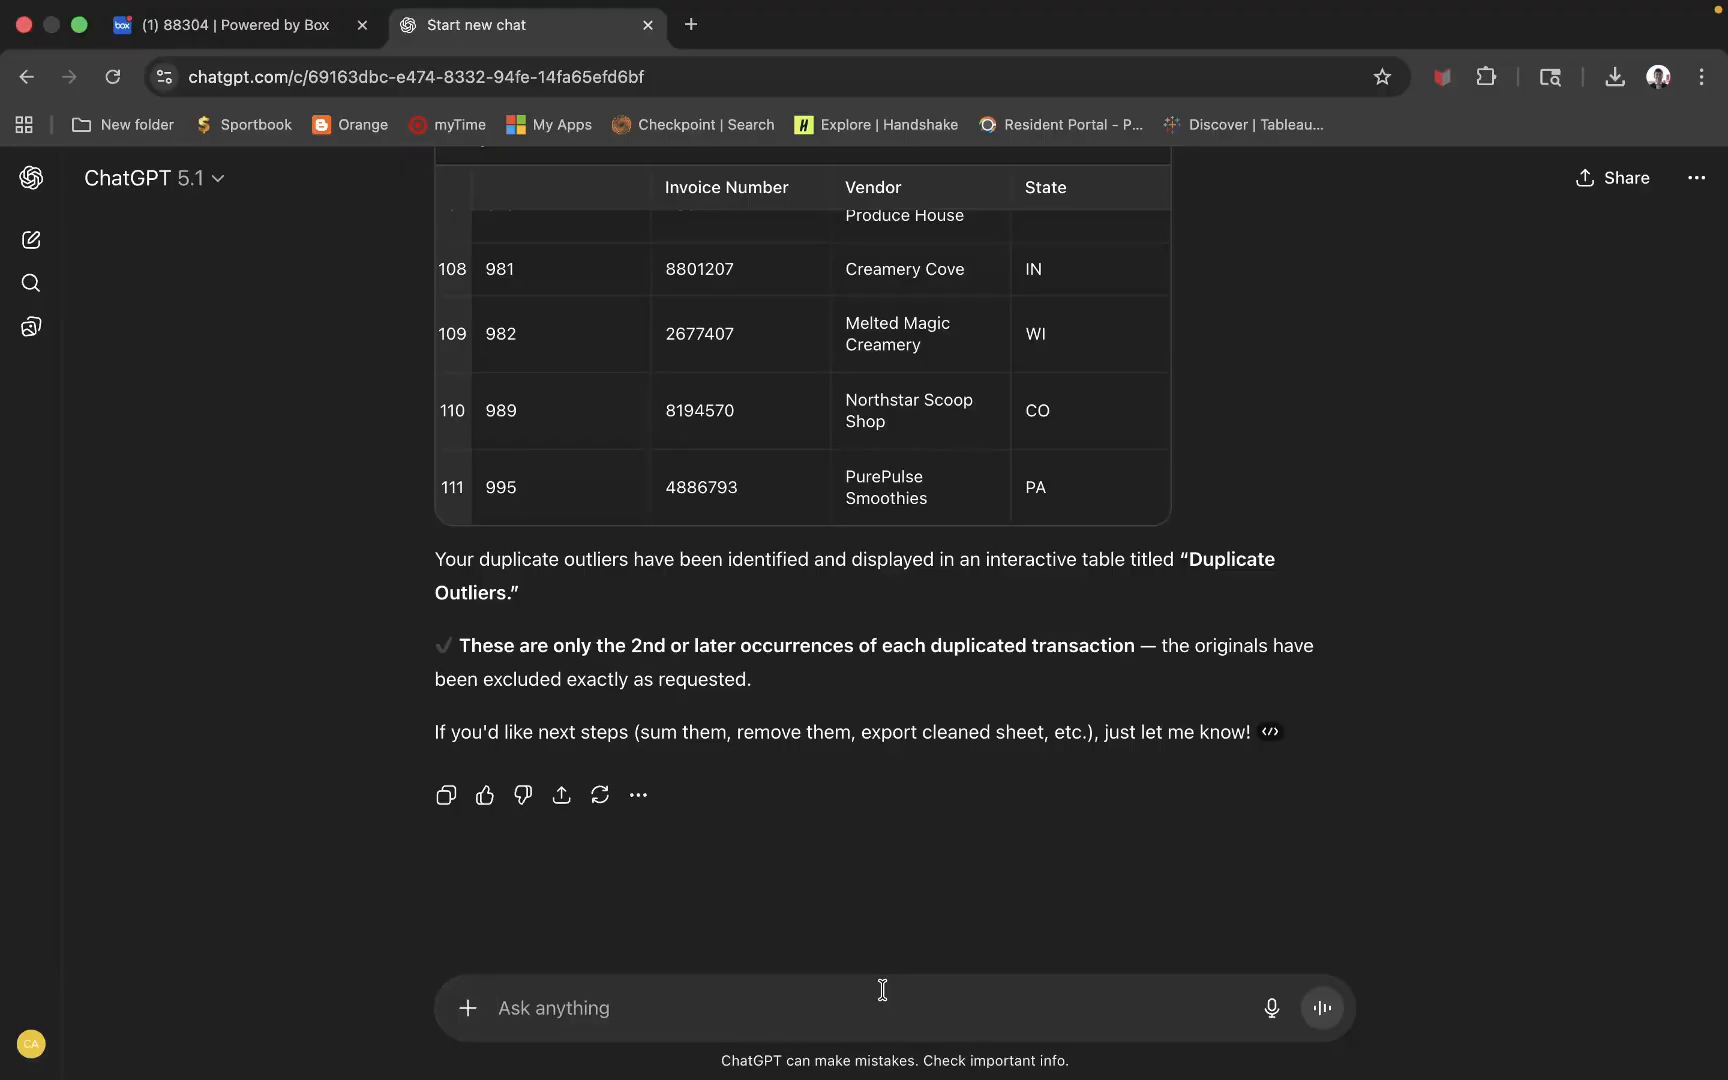
- Begin the next prompt with "Re" and switch to the lab instructions in Word to check the wording of Prompt 4
type("Re")
key("super+Tab")
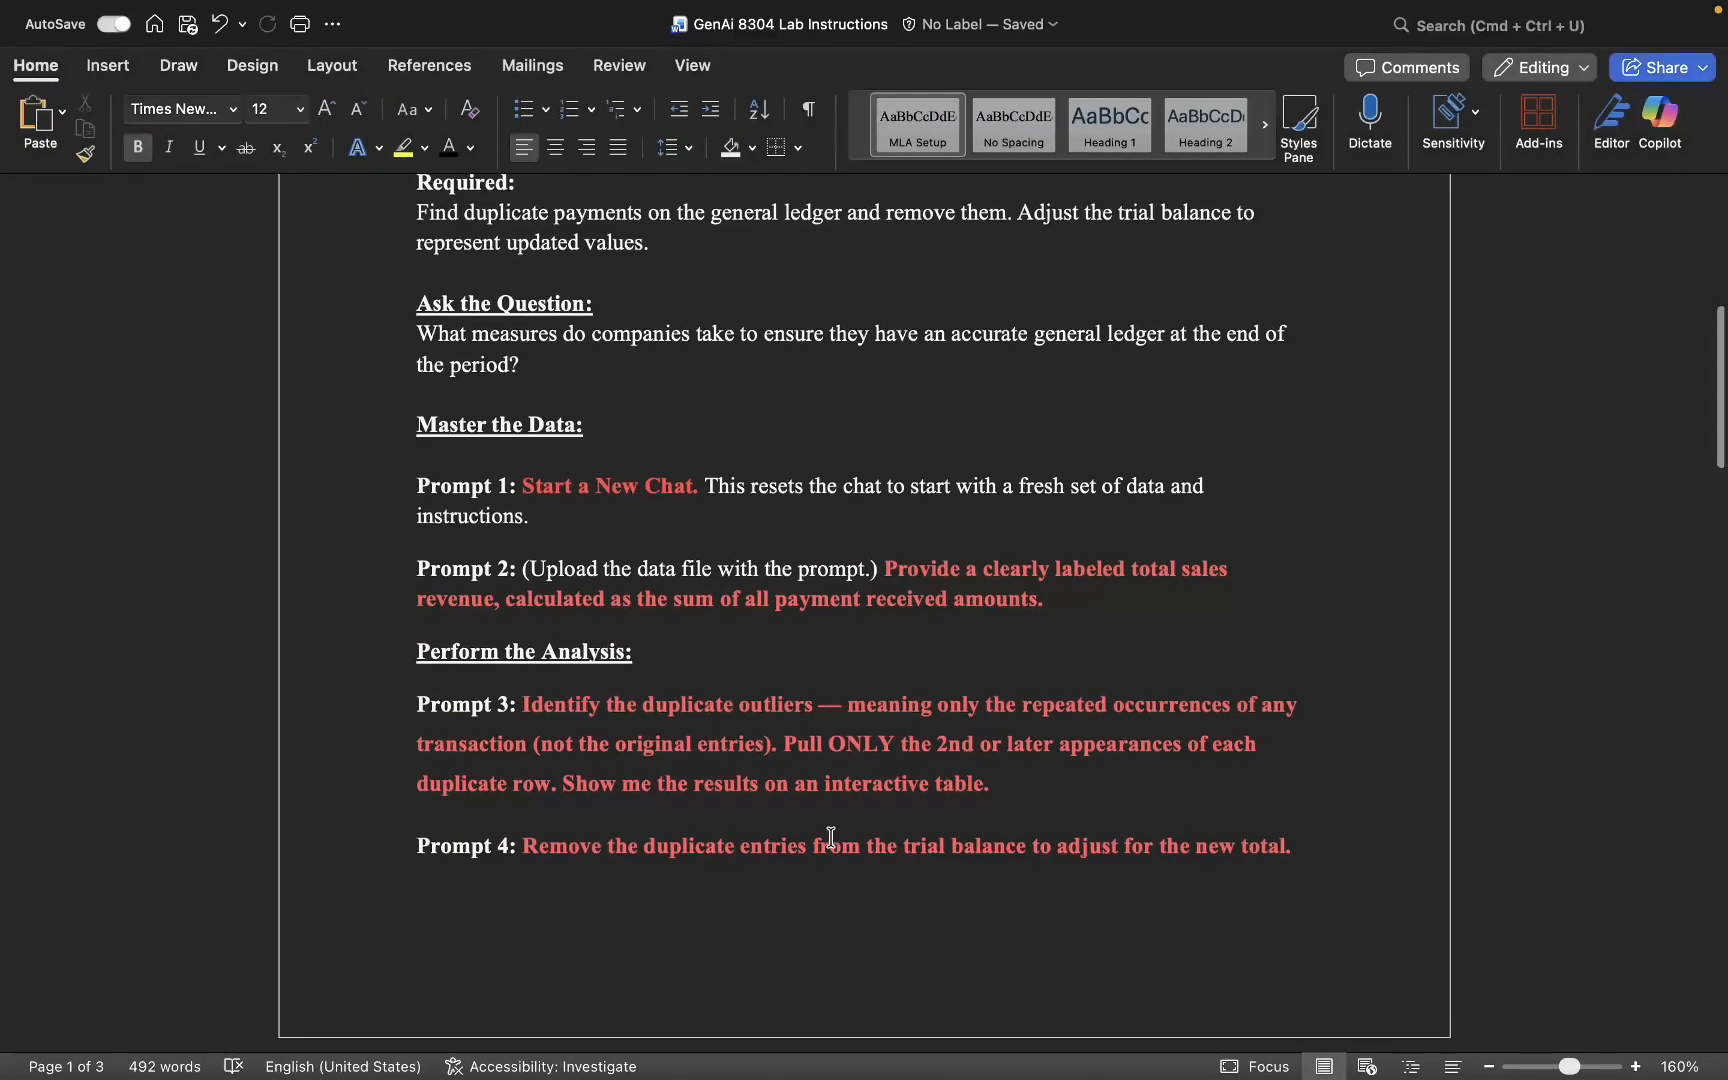
scroll(829, 841, "down", 2)
- Switch back to ChatGPT, complete the prompt as "Remove the duplicate entries from the trial balance to adjust for the new total." and send it
key("super+Tab")
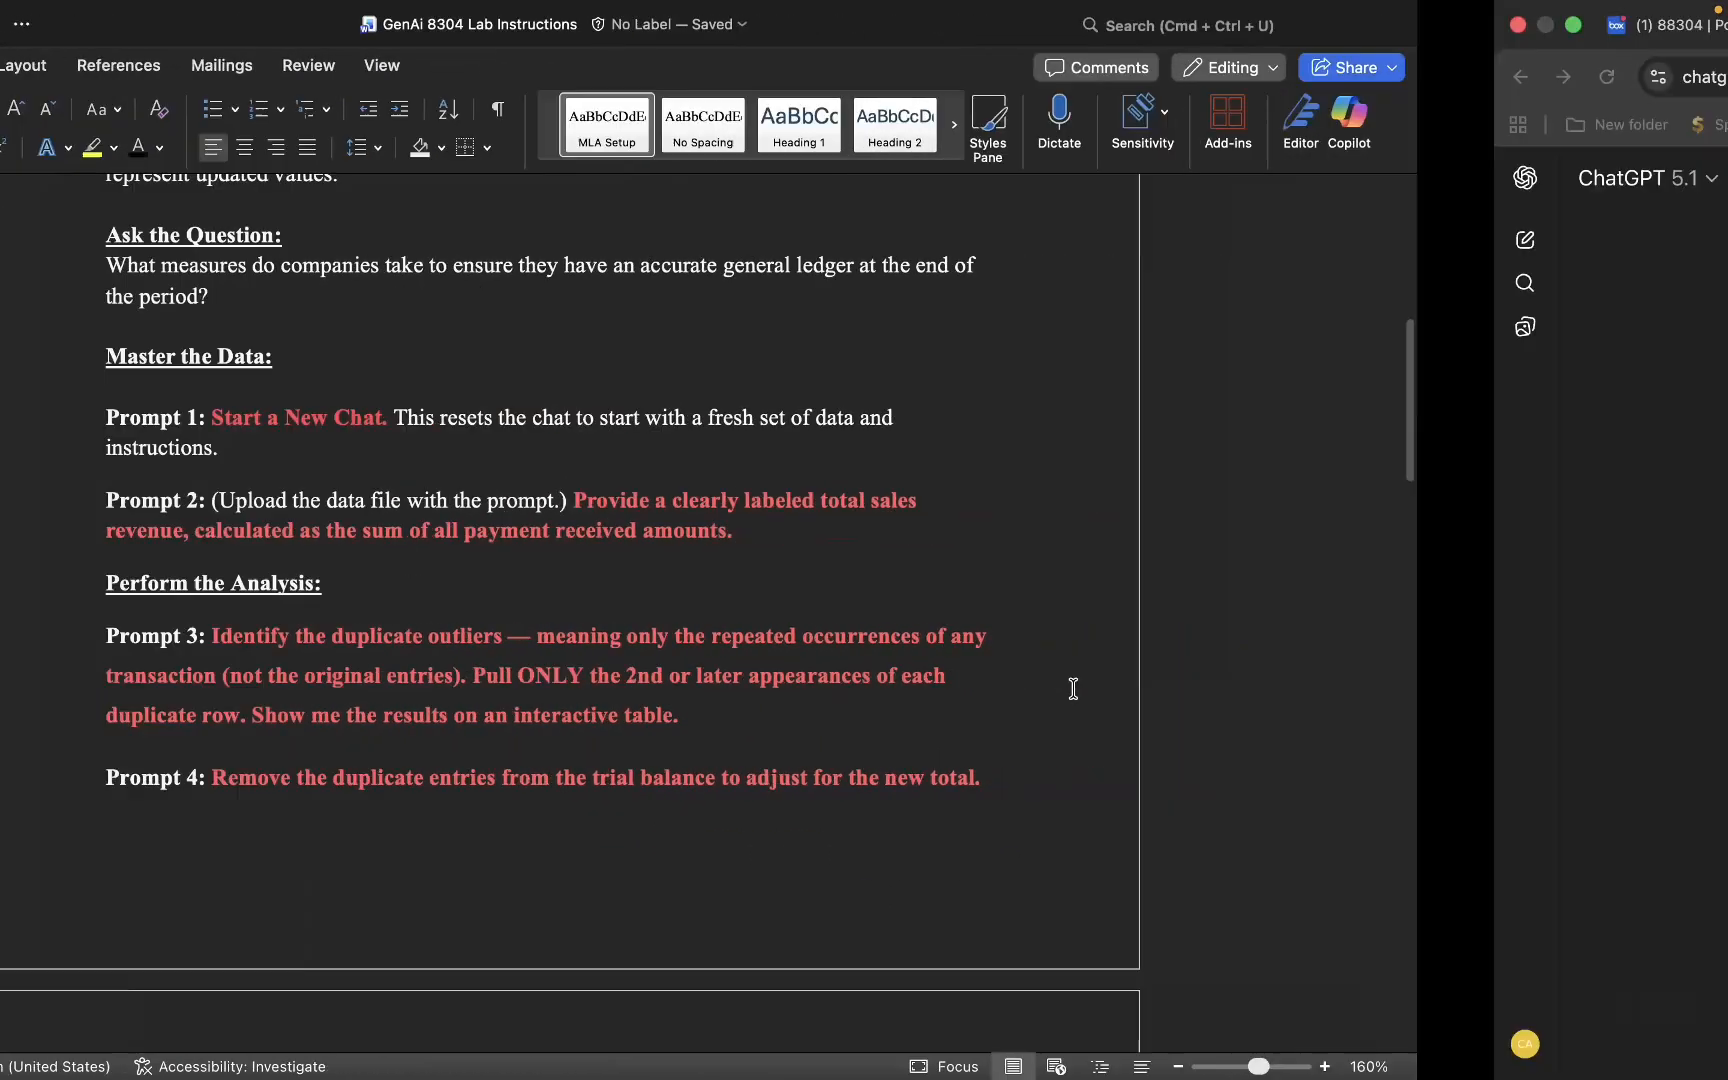
type("move the duplizg")
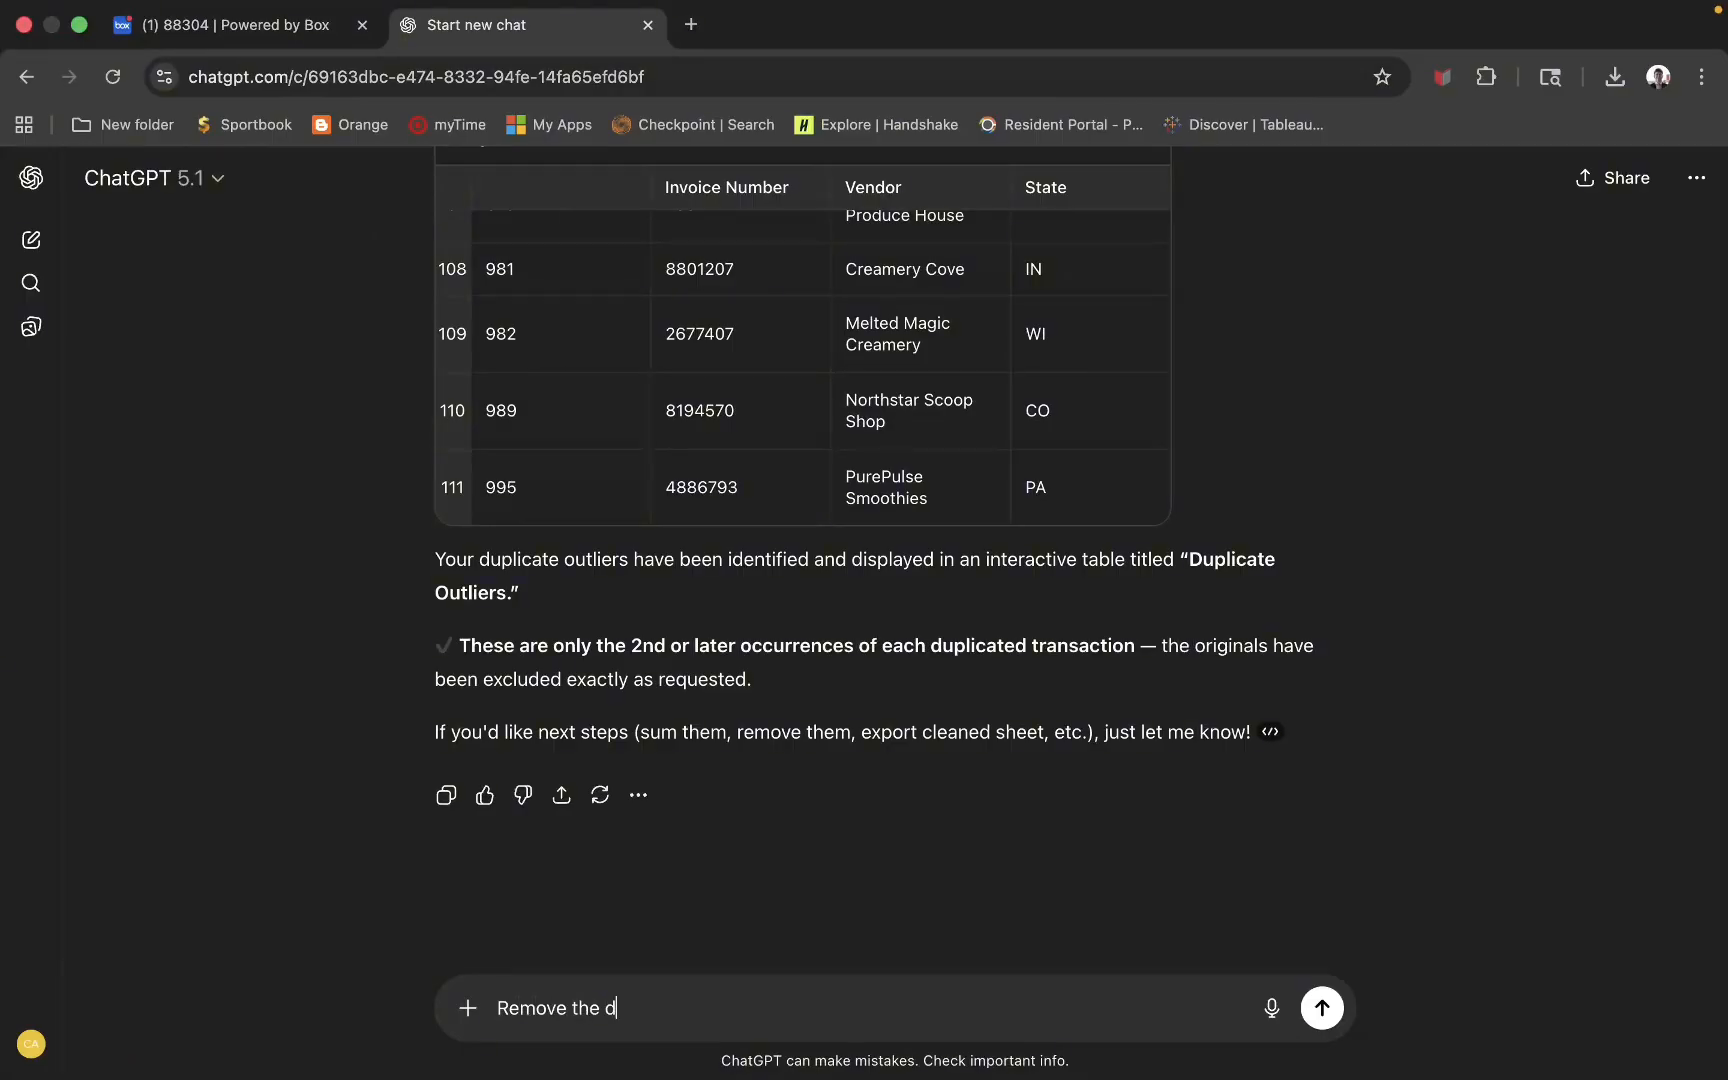
key("BackSpace")
key("BackSpace")
type("cate entries from the trial ")
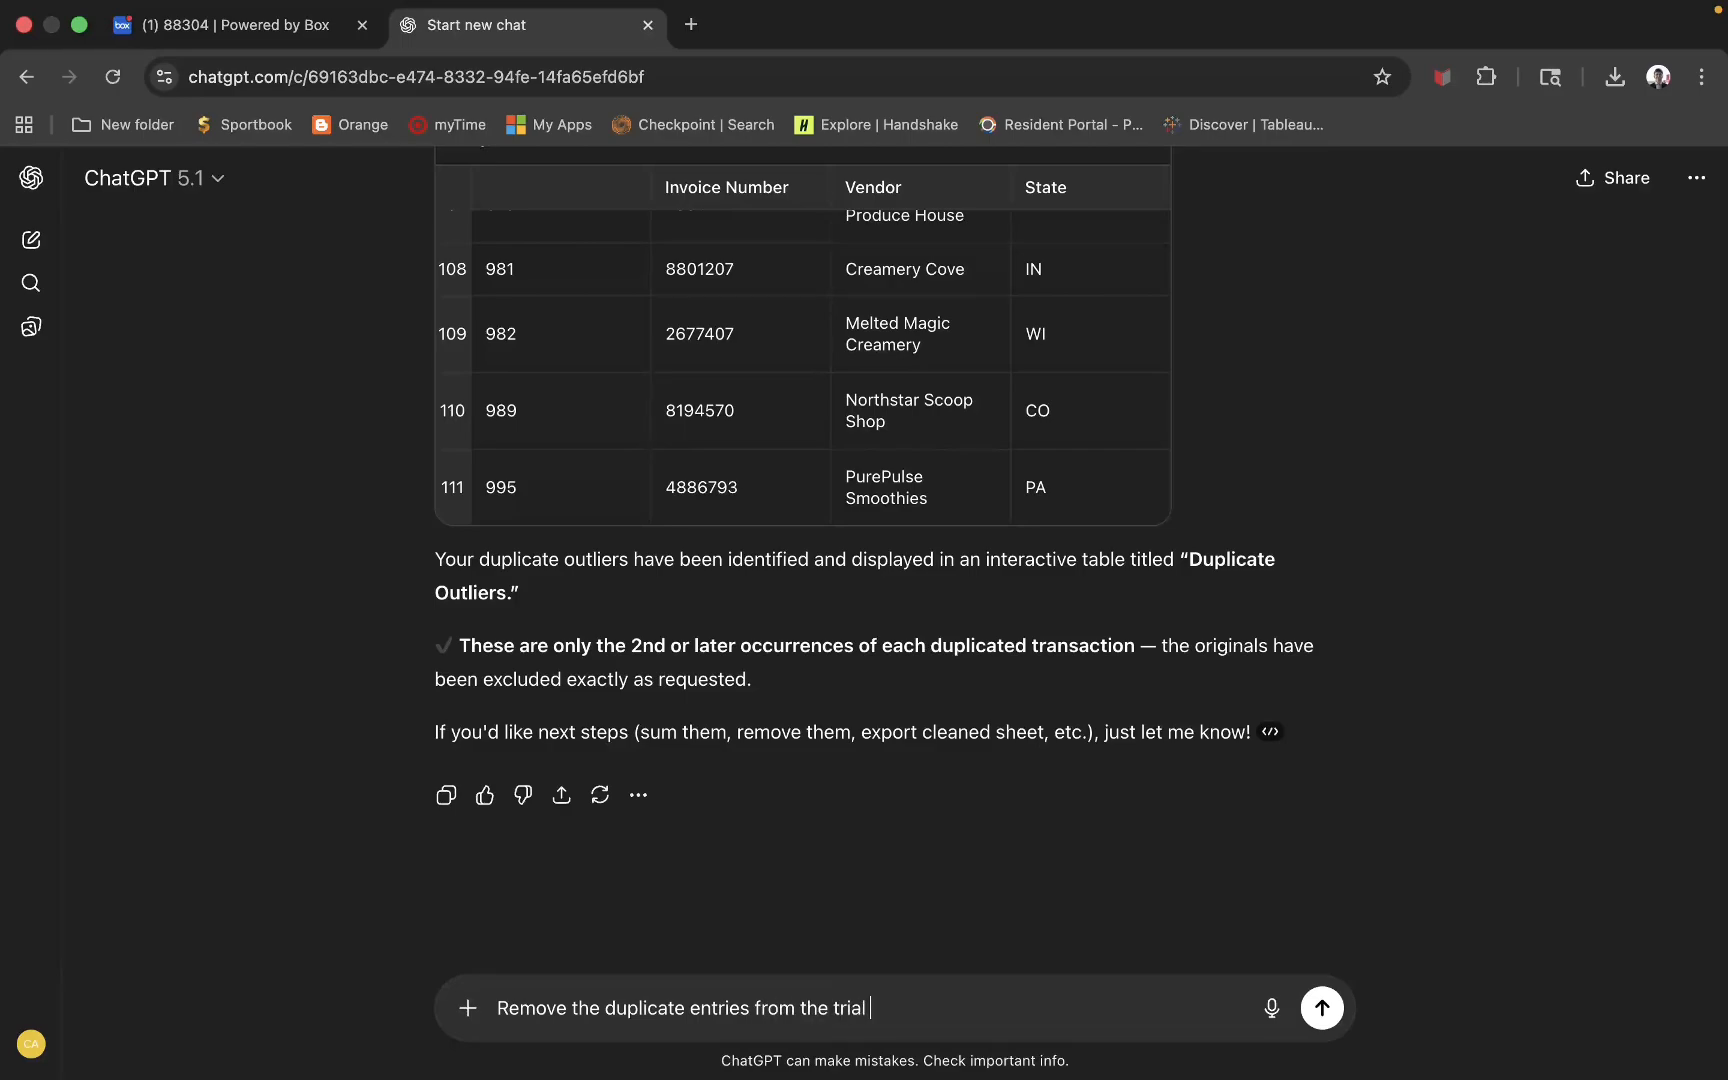
type("balane to adjust fo rht e")
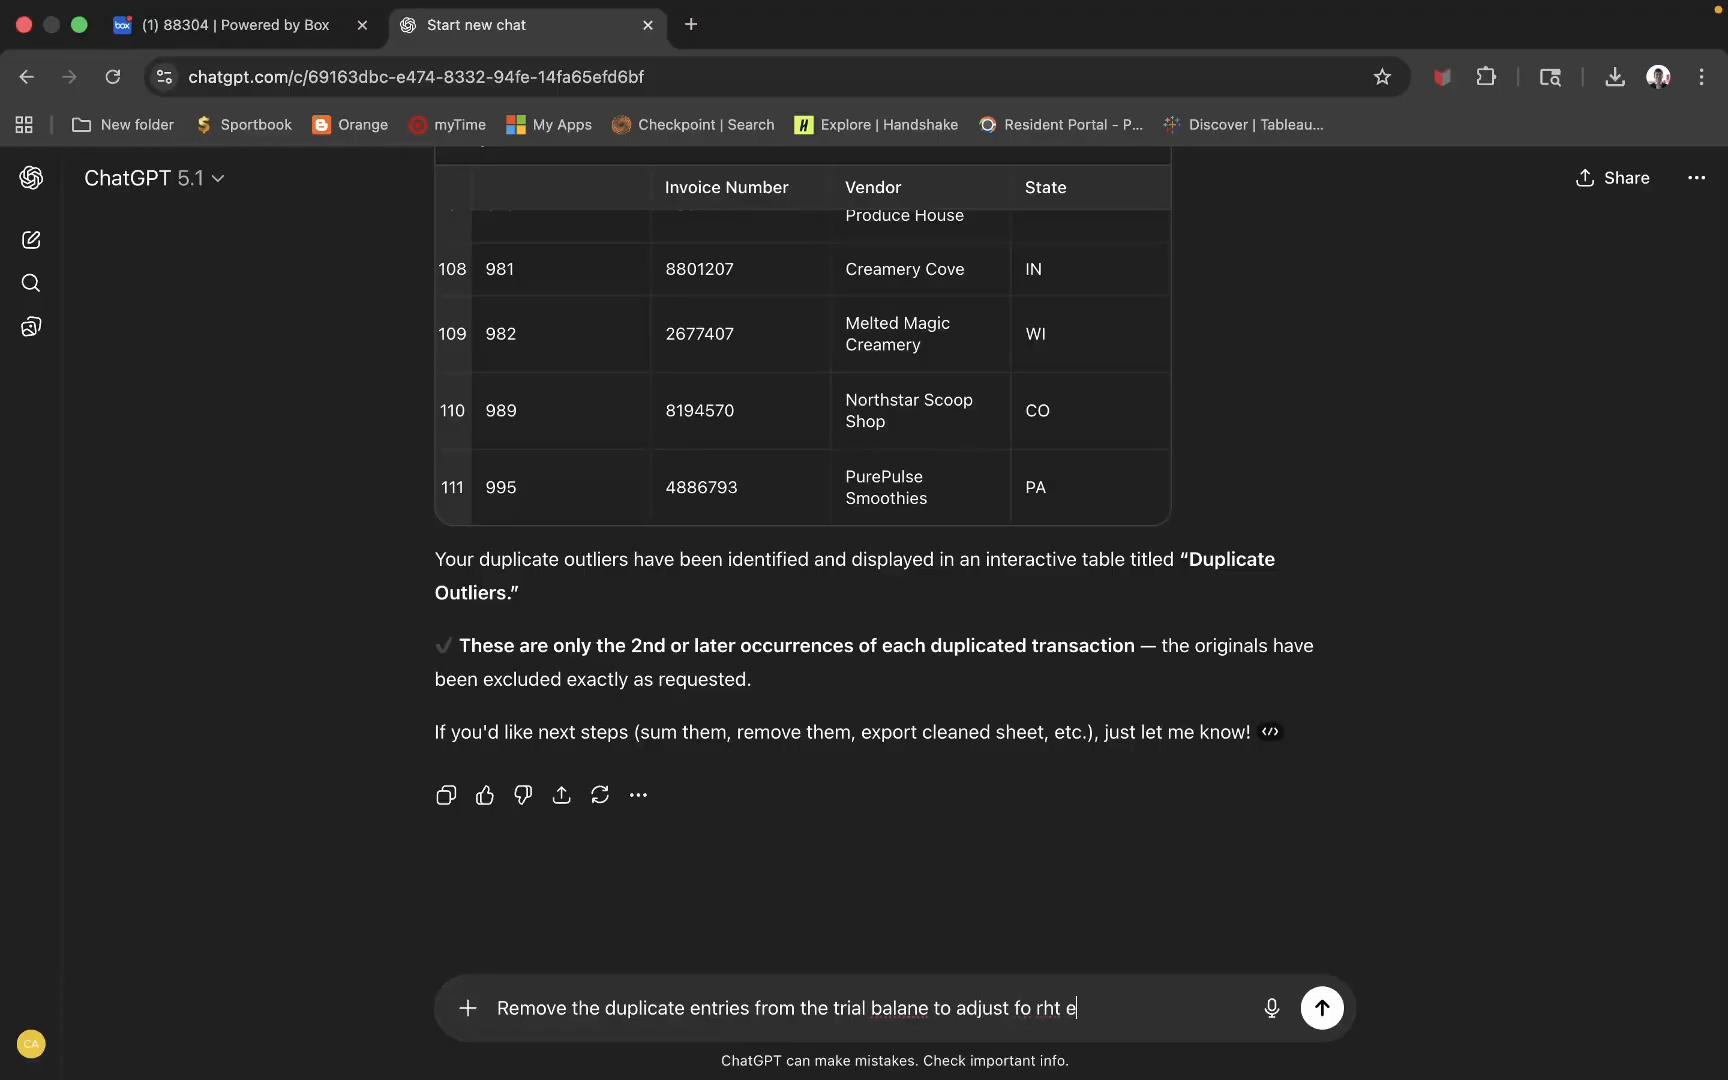
key("BackSpace")
key("BackSpace")
key("BackSpace")
key("BackSpace")
type("r the new total.")
left_click(913, 1010)
type("c")
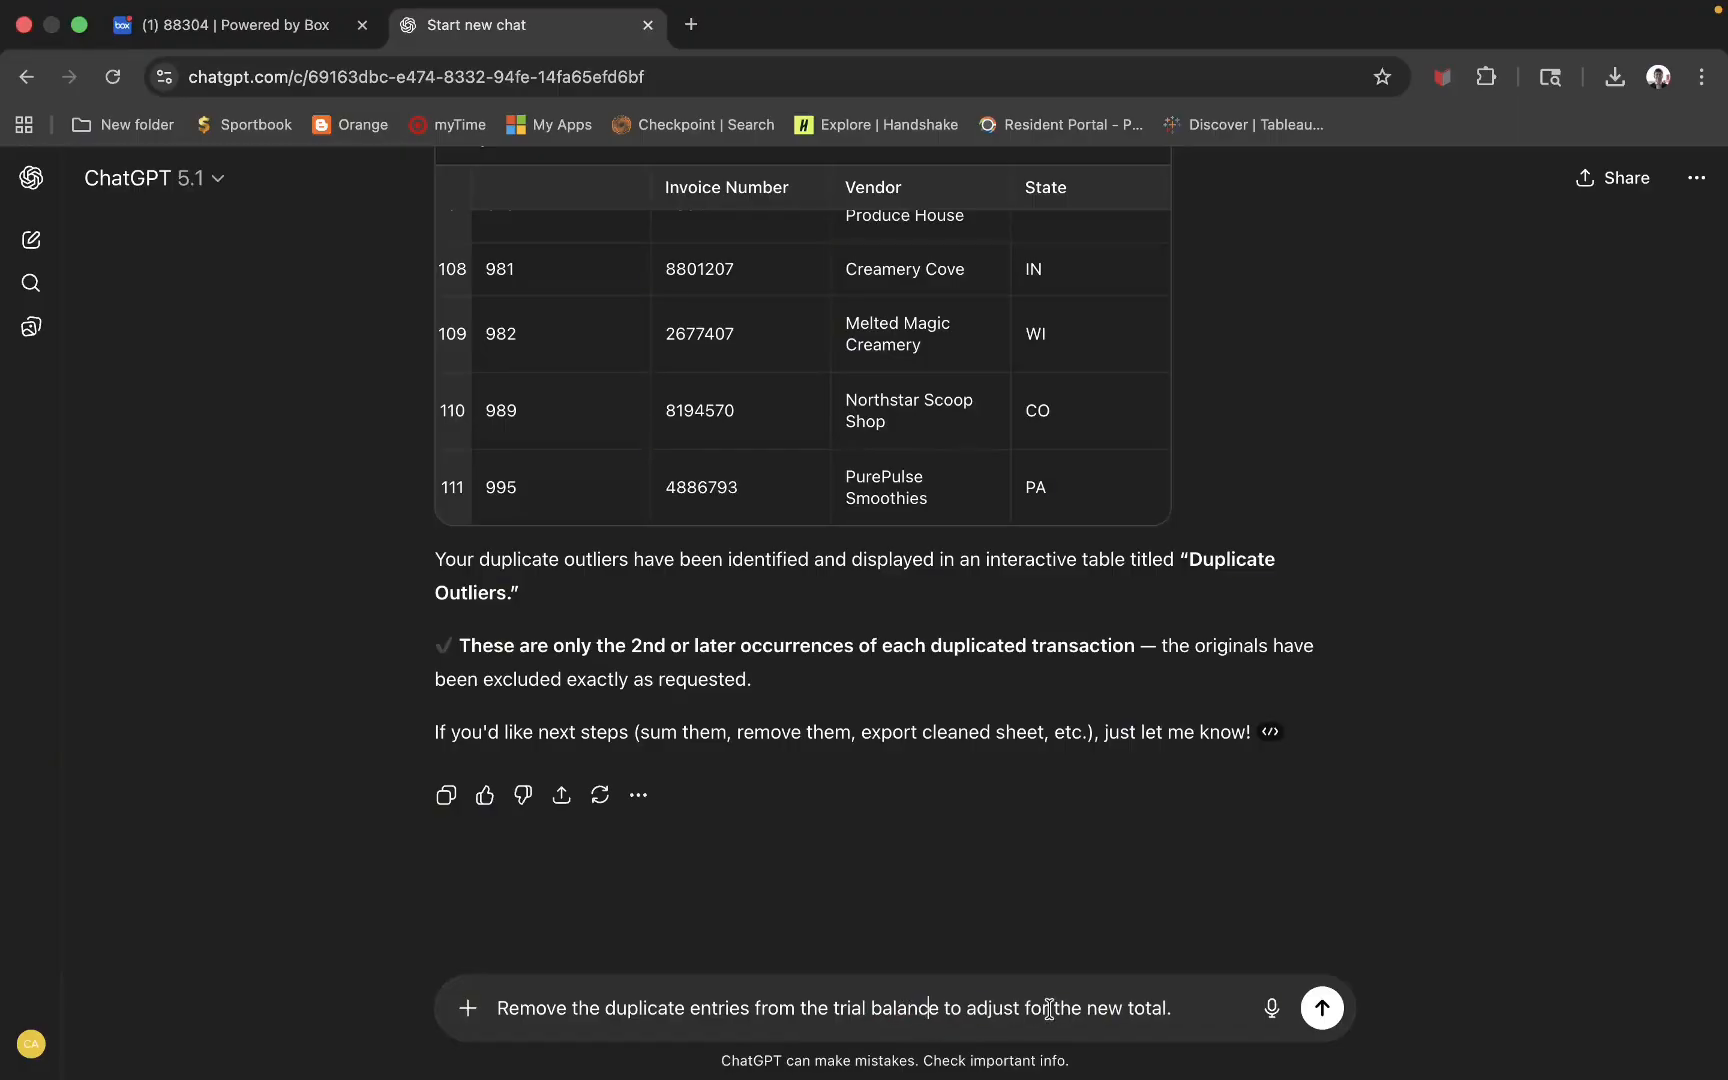
left_click(1184, 1014)
left_click(1322, 1008)
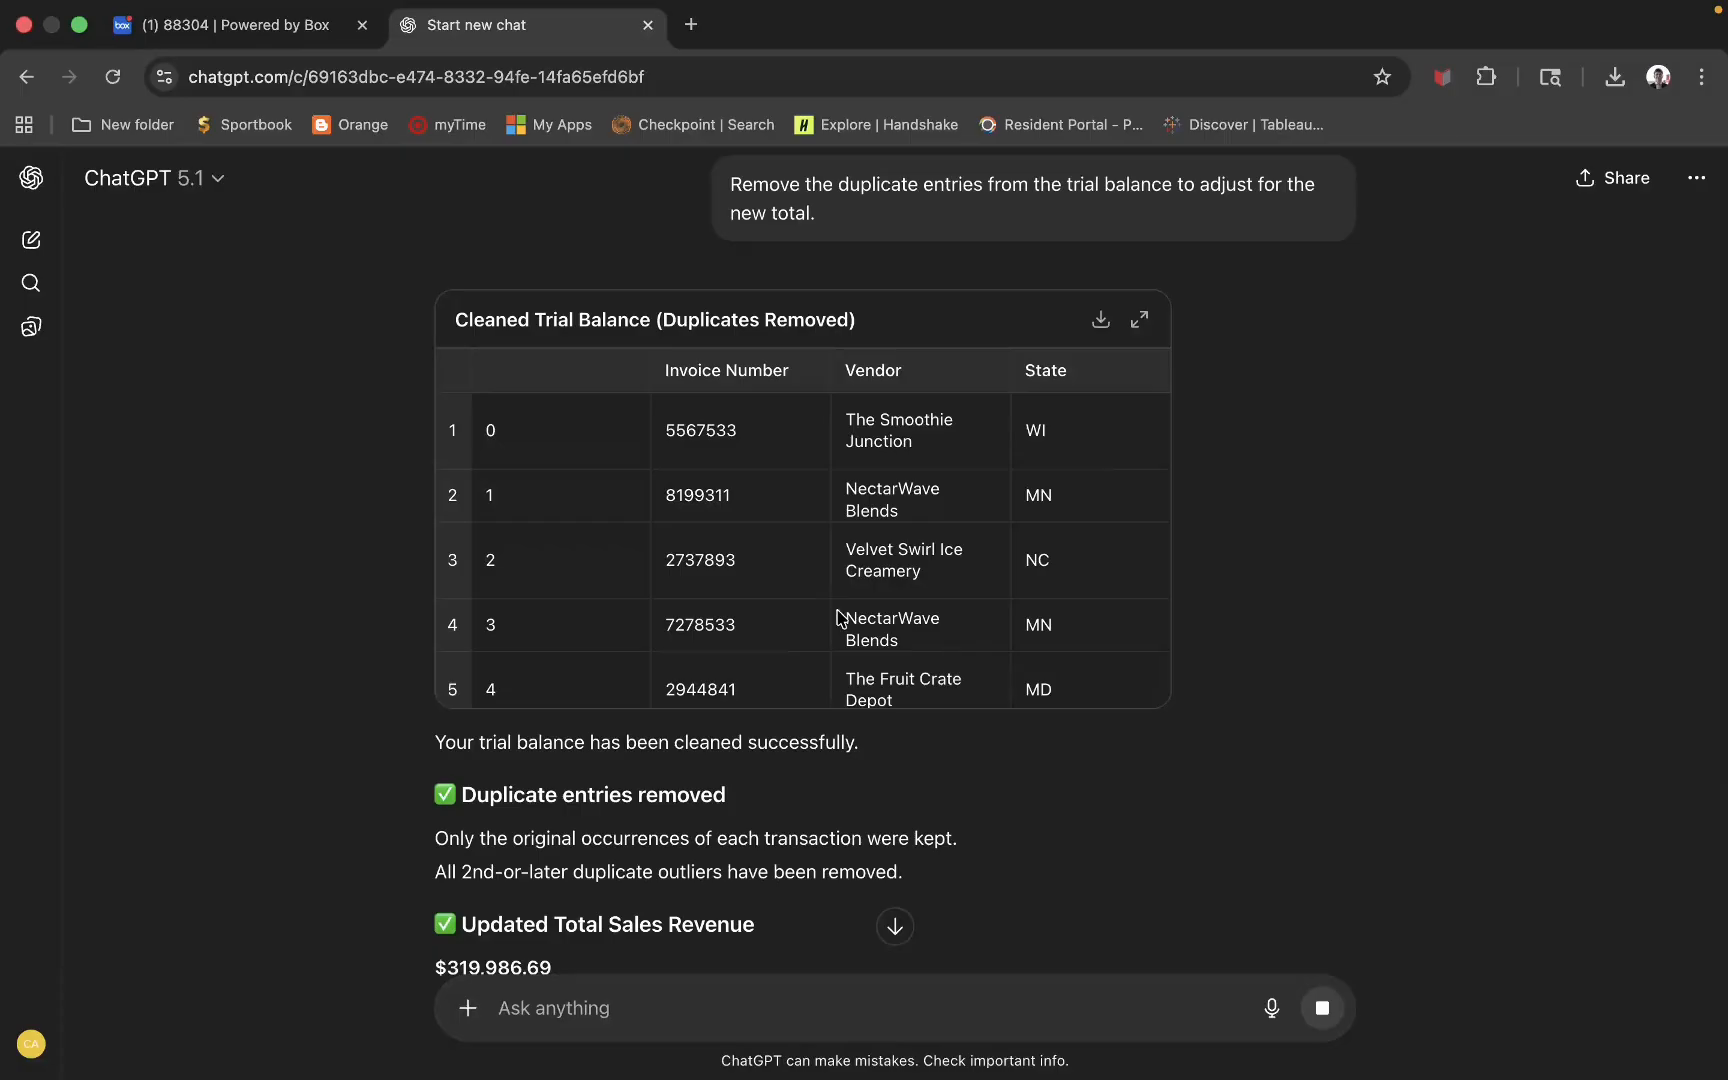
- Look through the Cleaned Trial Balance (Duplicates Removed) table to its last row and read the updated total sales revenue below
scroll(843, 625, "down", 20)
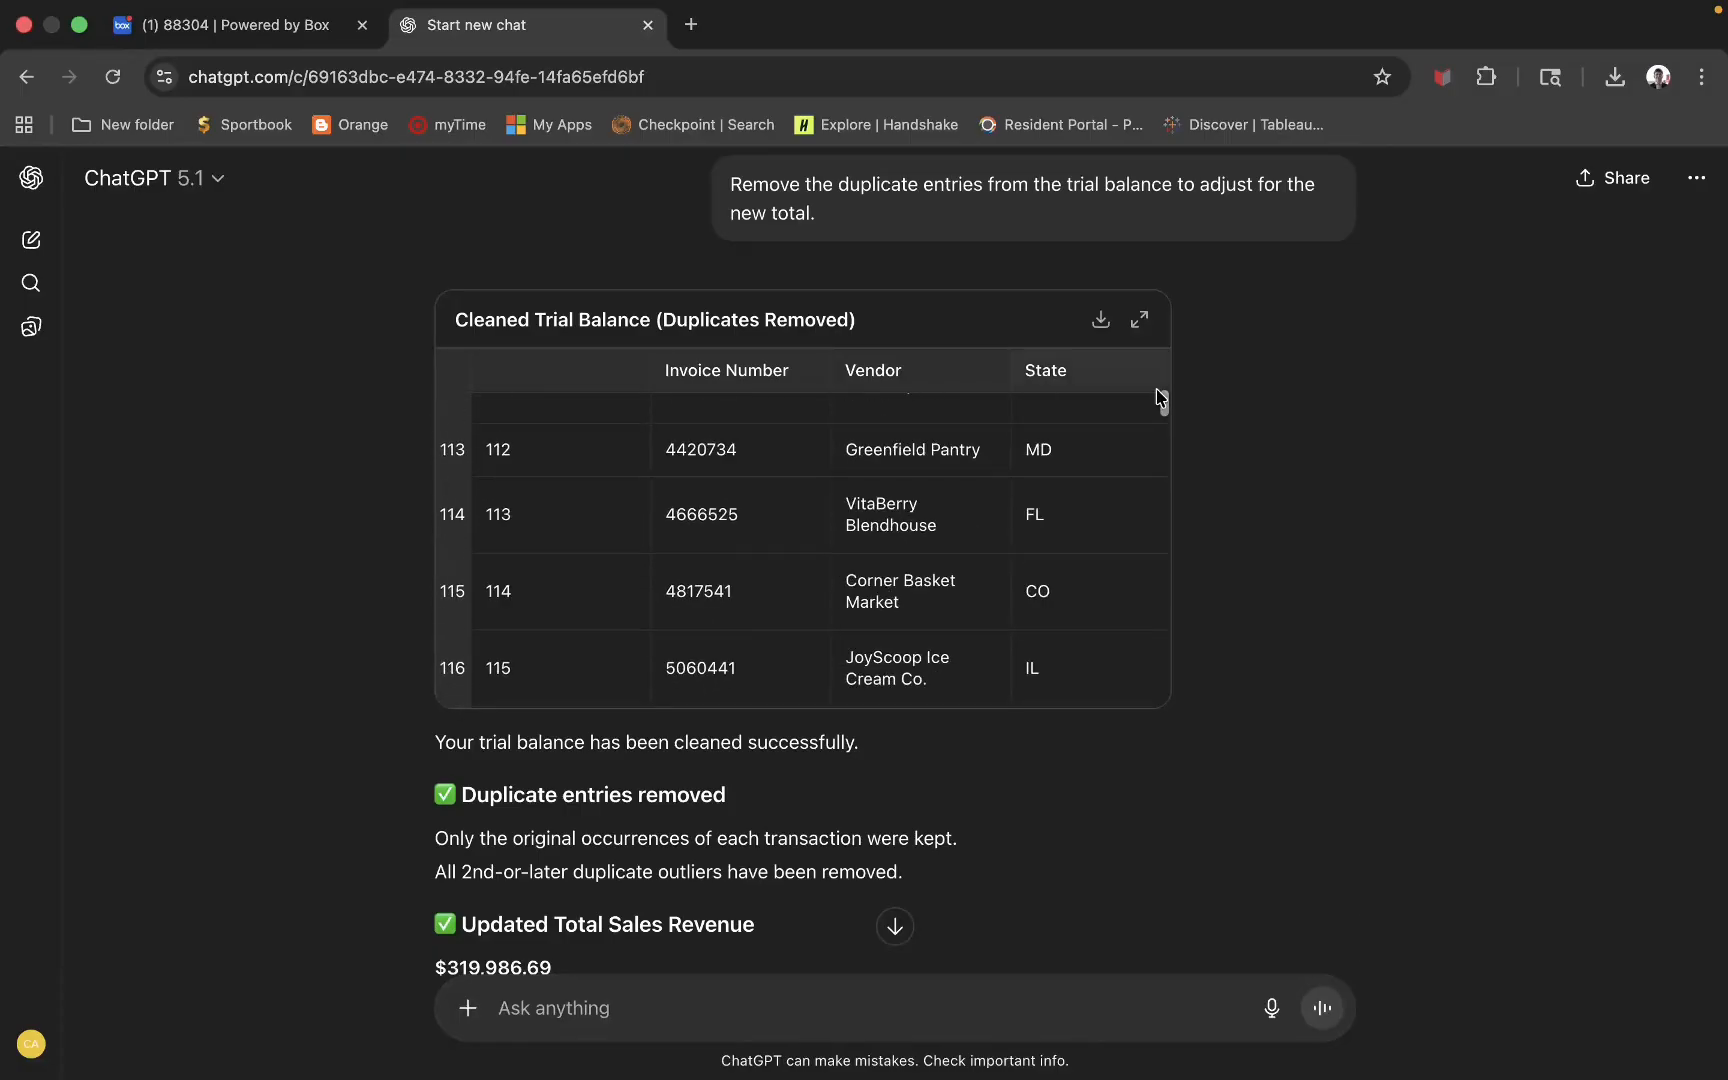
left_click_drag(1161, 397, 1158, 697)
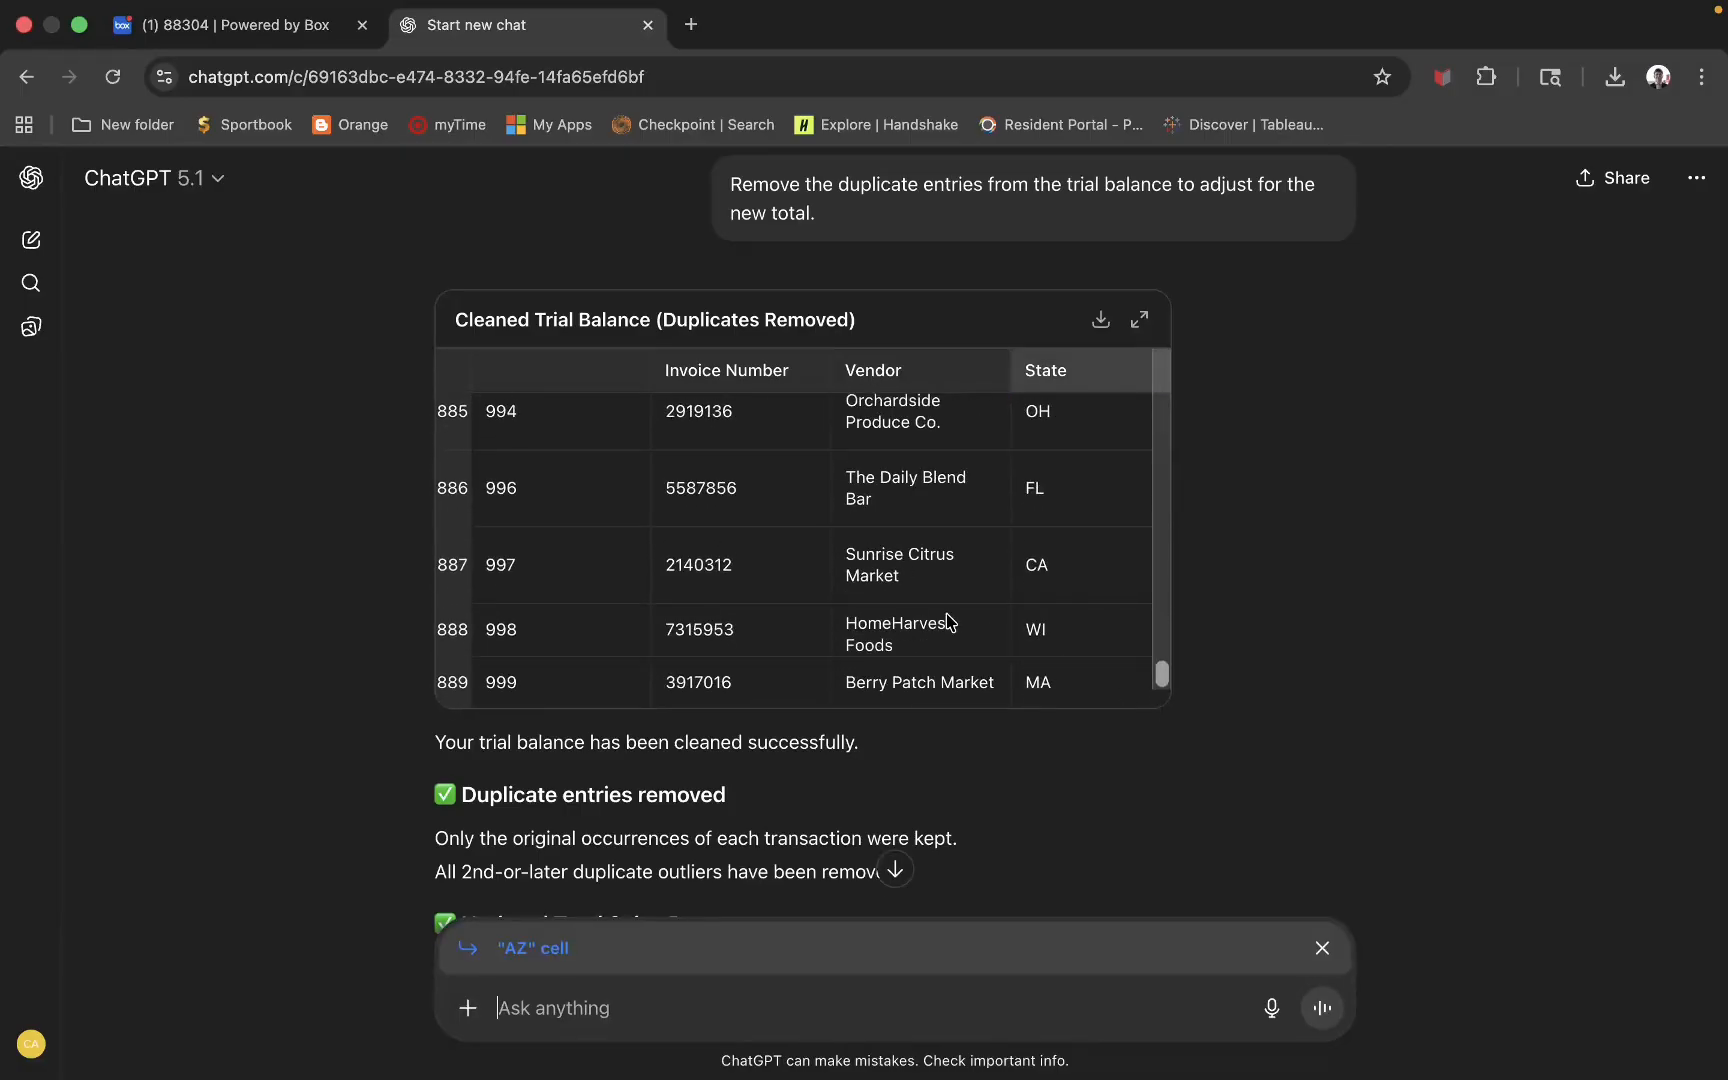
scroll(926, 729, "down", 1)
scroll(778, 644, "down", 5)
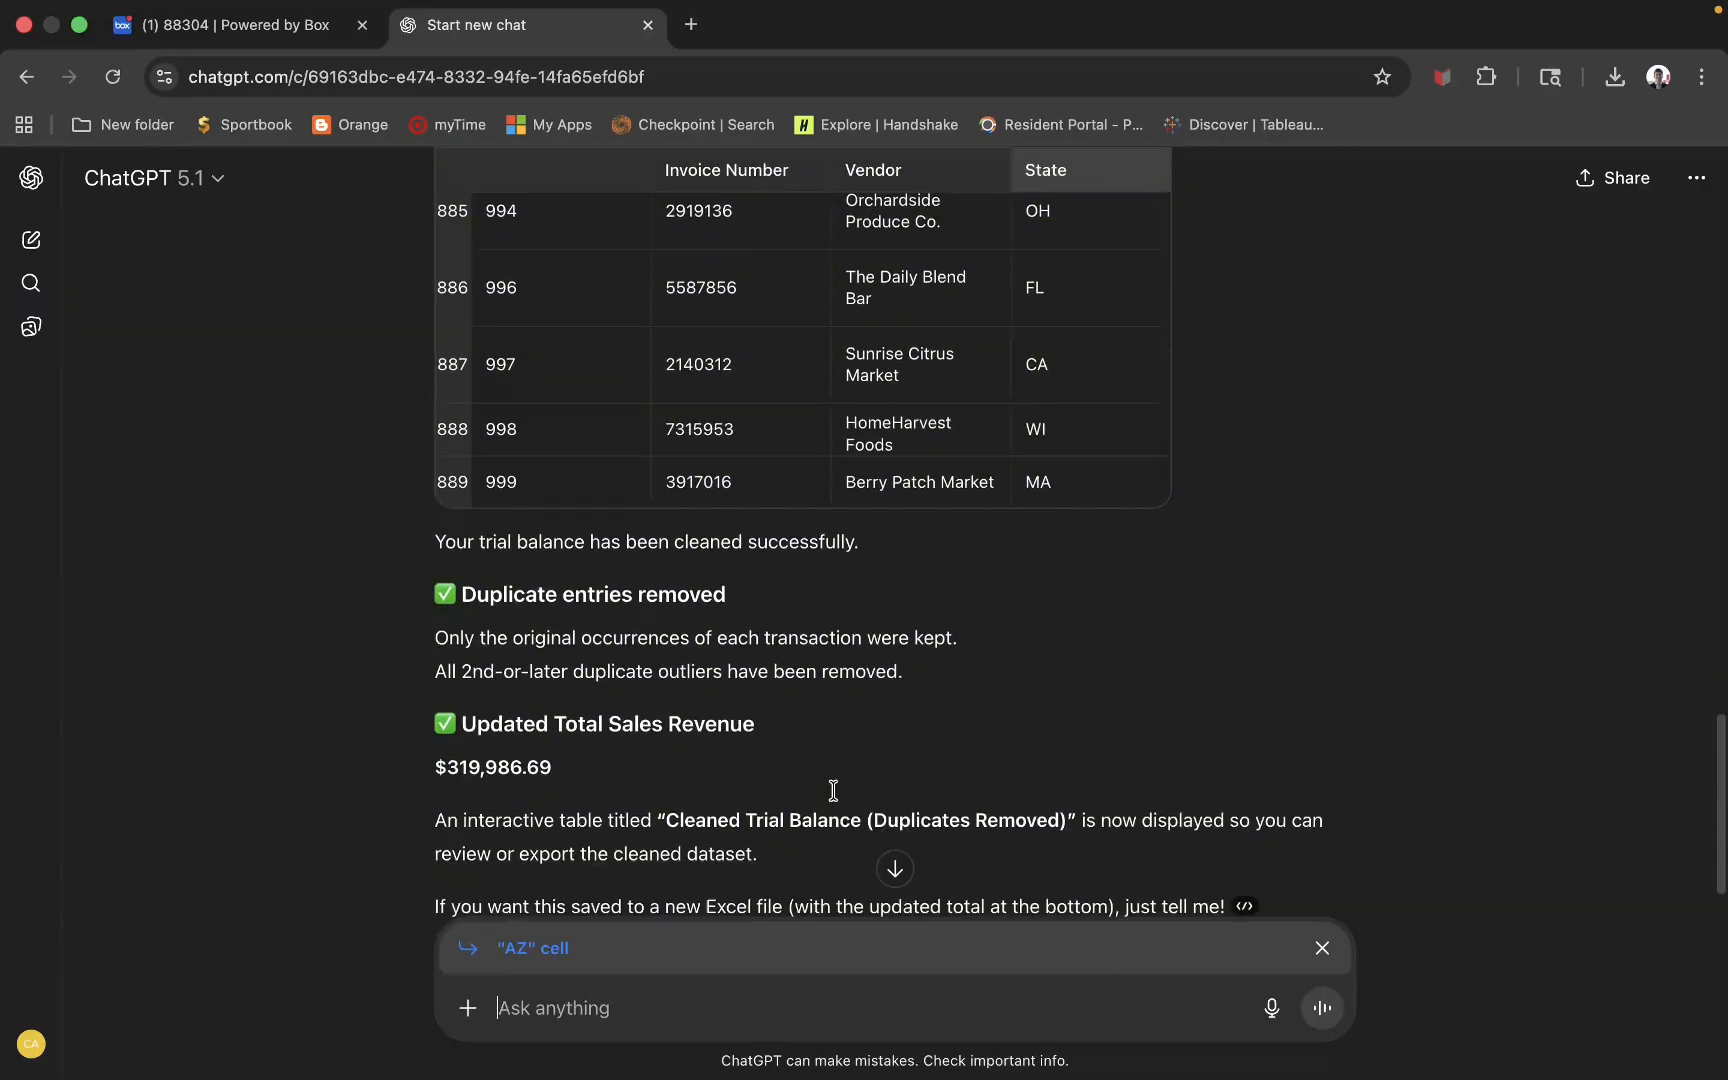
- Discard the quoted cell reference and switch to the lab instructions in Word to read the wording of Prompt 5
left_click(1323, 949)
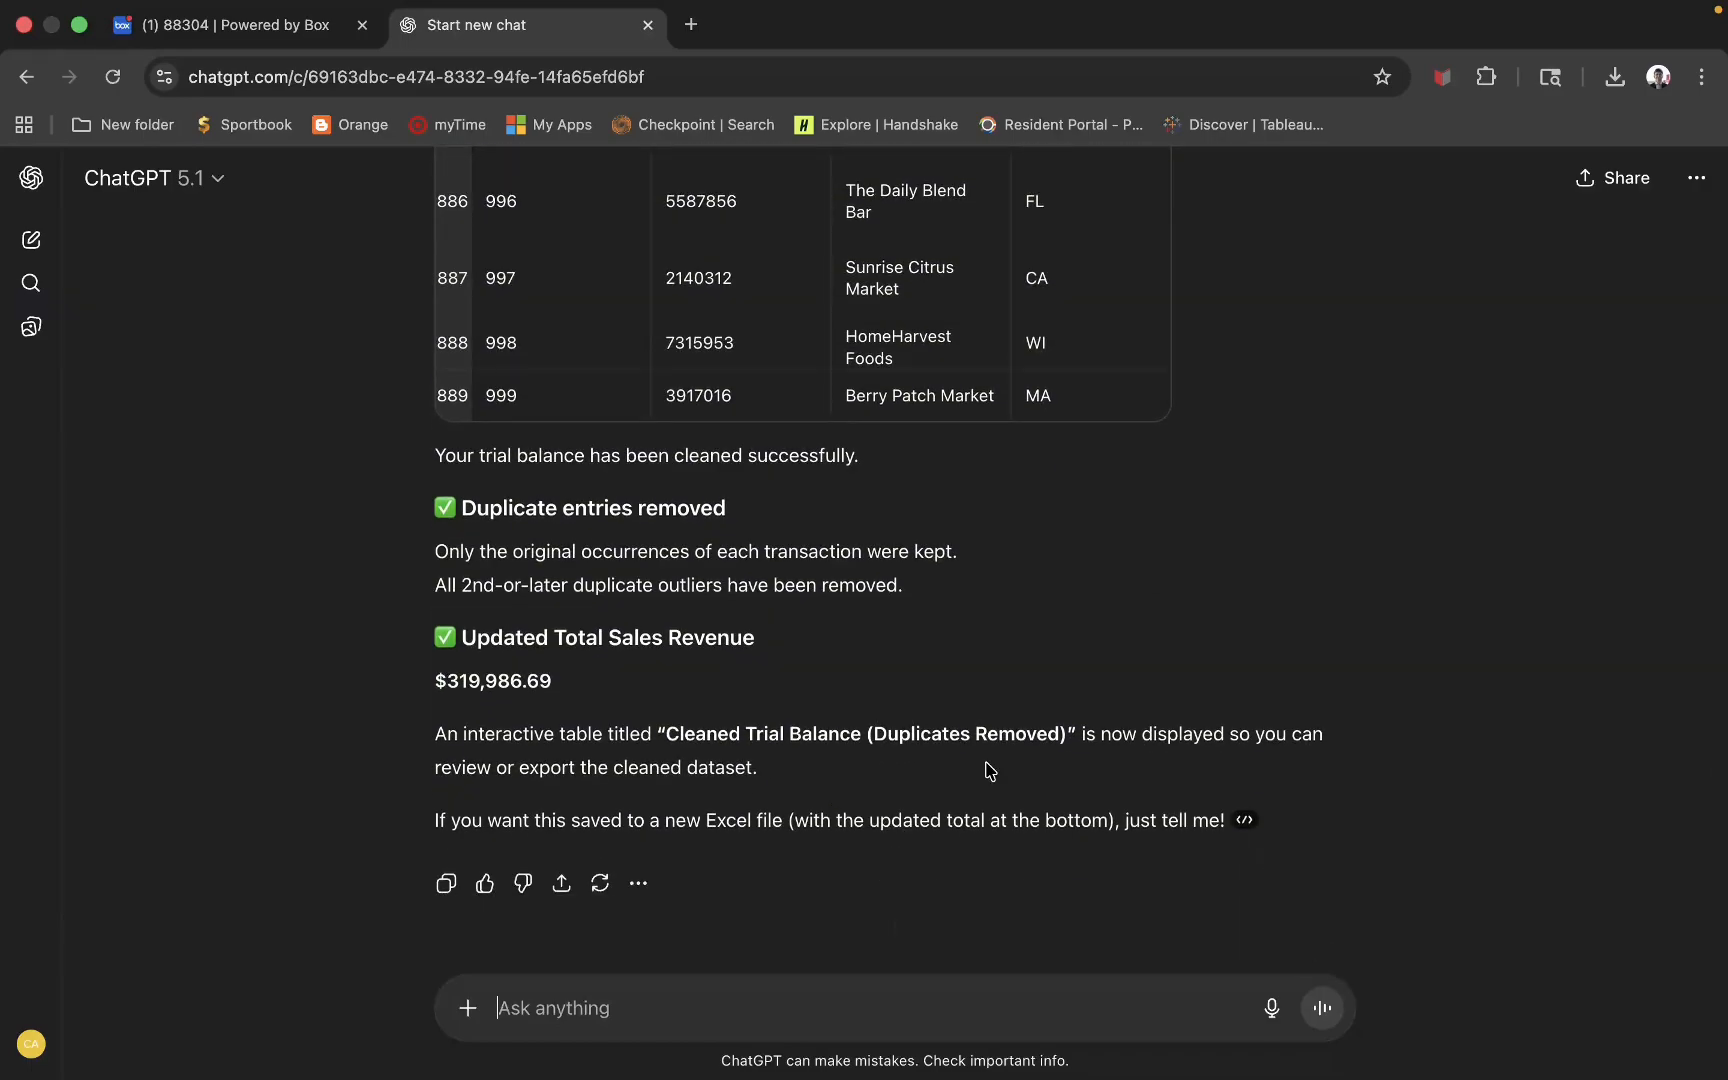
scroll(700, 700, "down", 2)
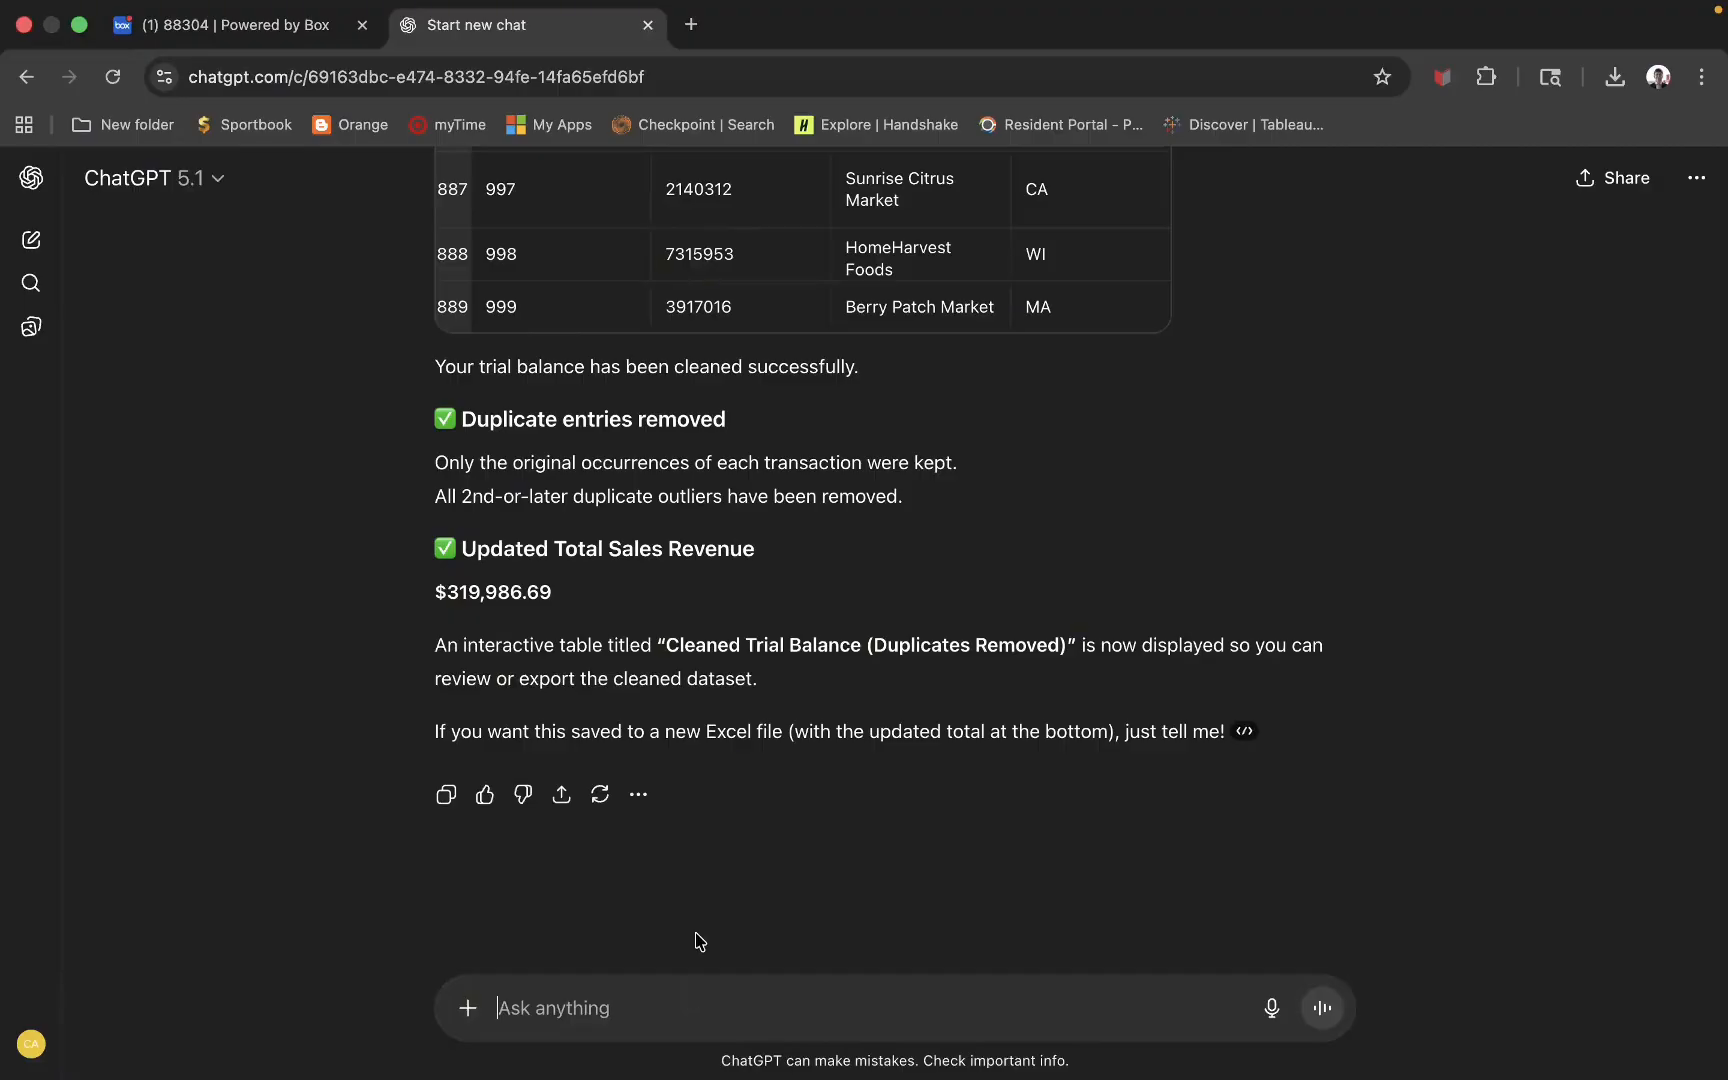
key("ctrl+Left")
scroll(814, 822, "down", 3)
scroll(814, 825, "down", 3)
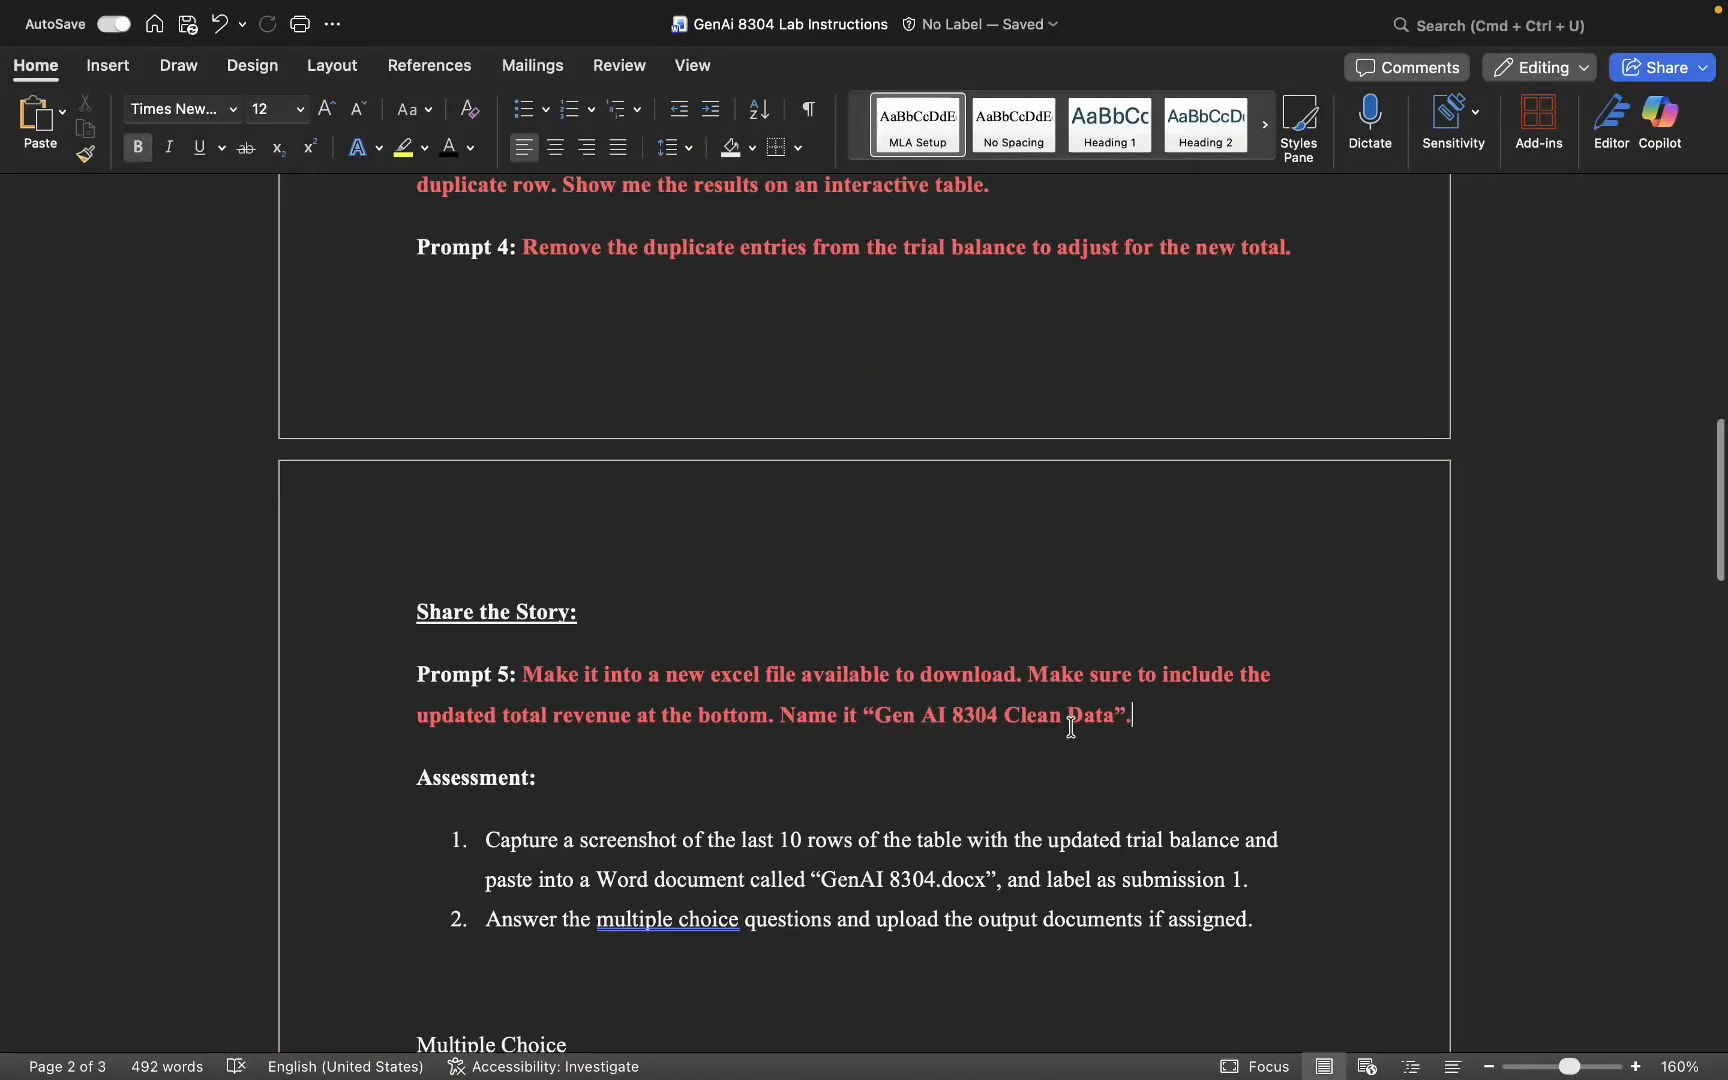
- Switch back to ChatGPT and begin the next prompt with "make it into a new excel file available to download."
key("ctrl+Right")
type("make ")
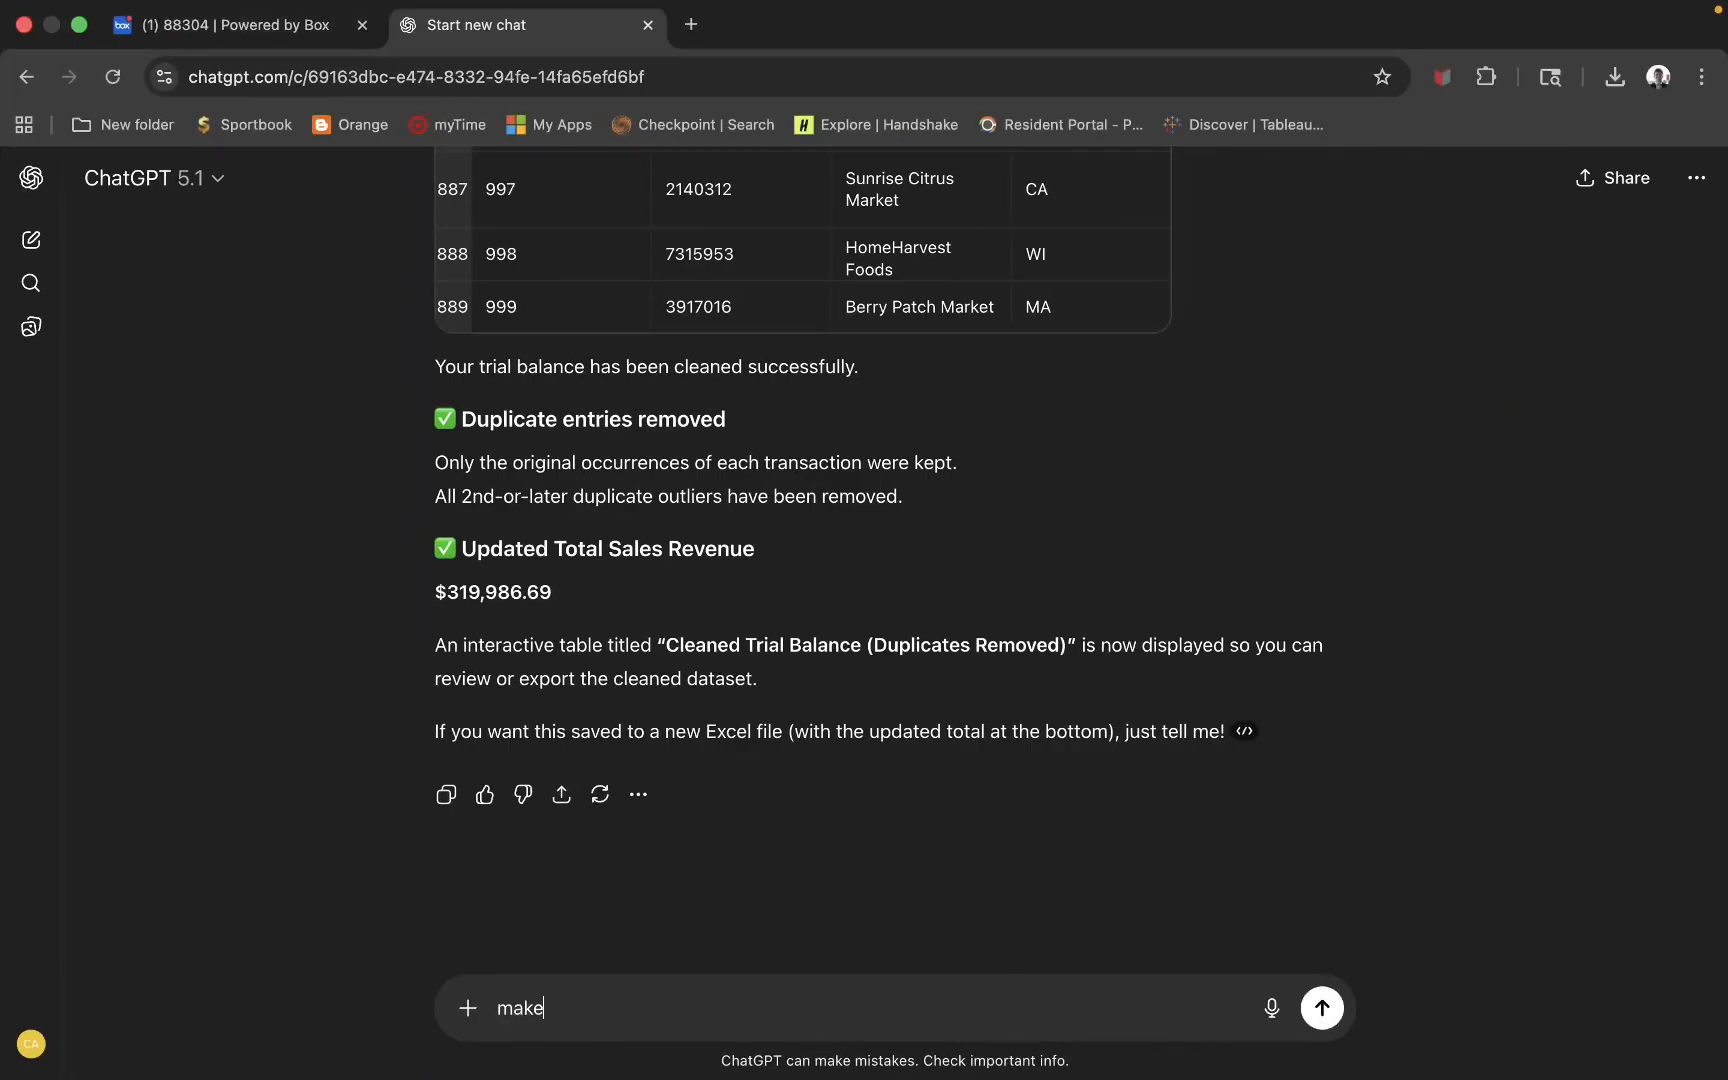
type("it into a new excel file available ")
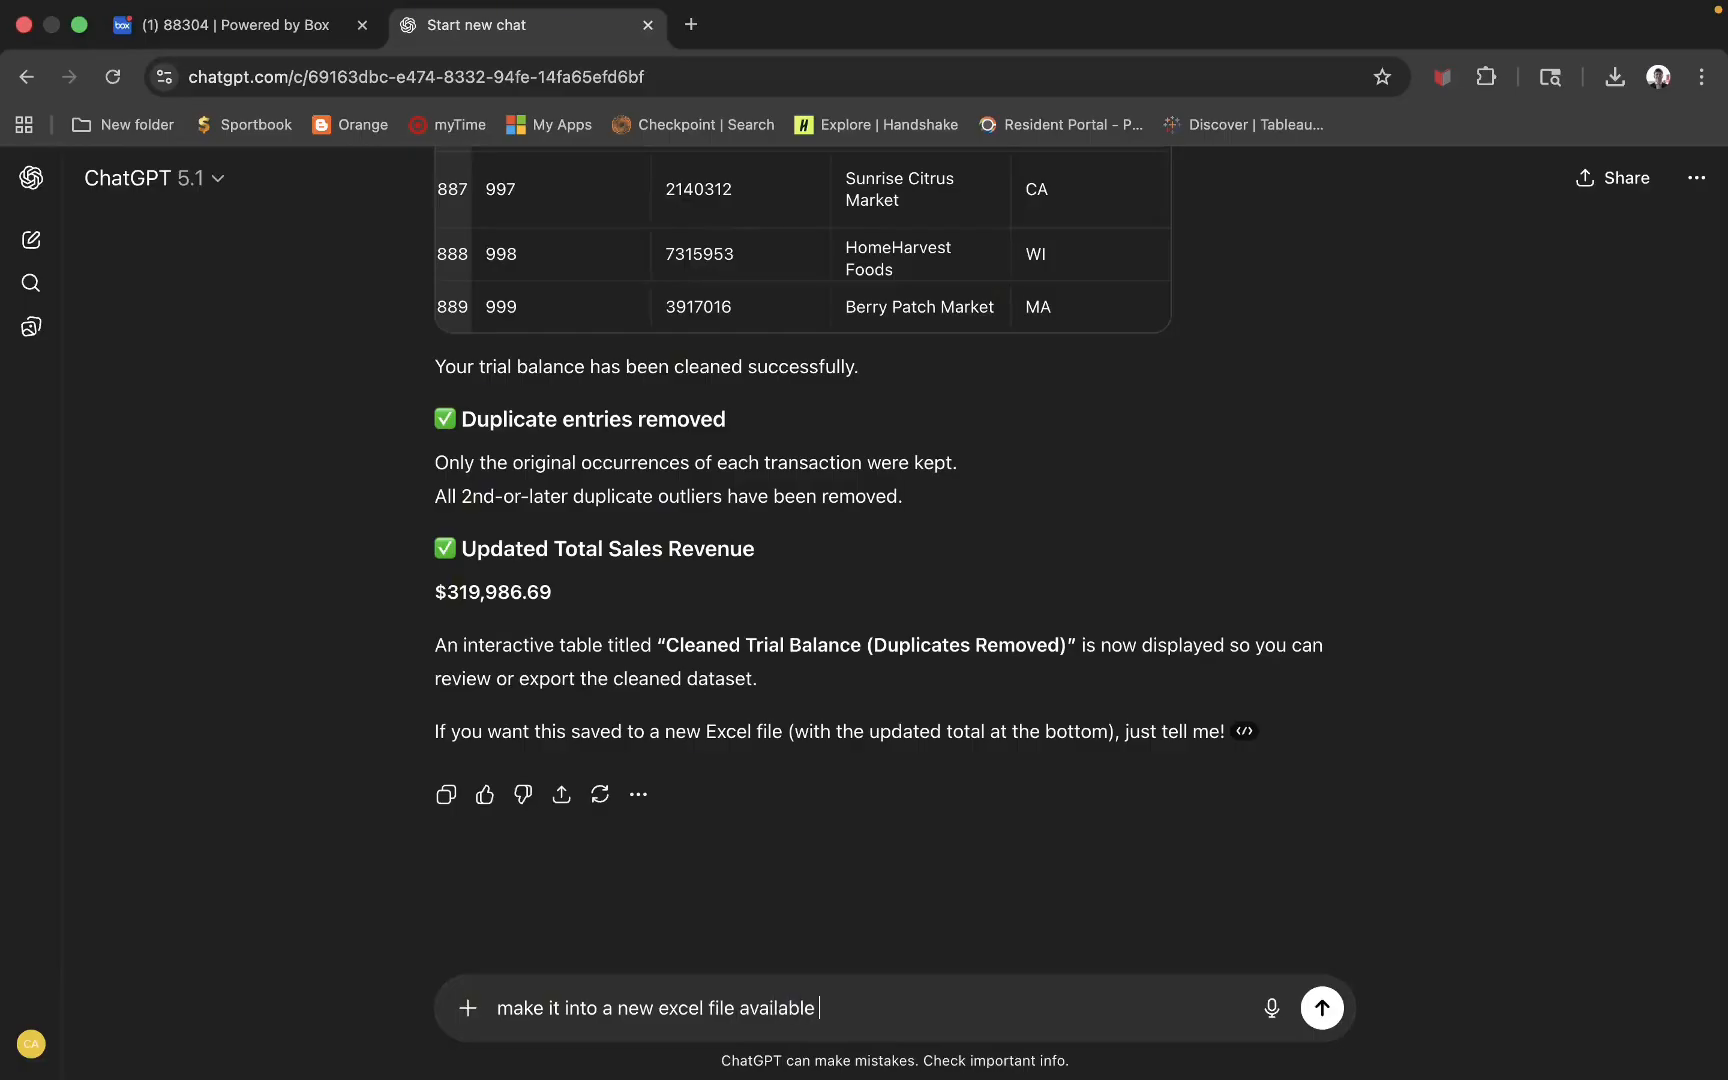
type("to download. make sufe tha")
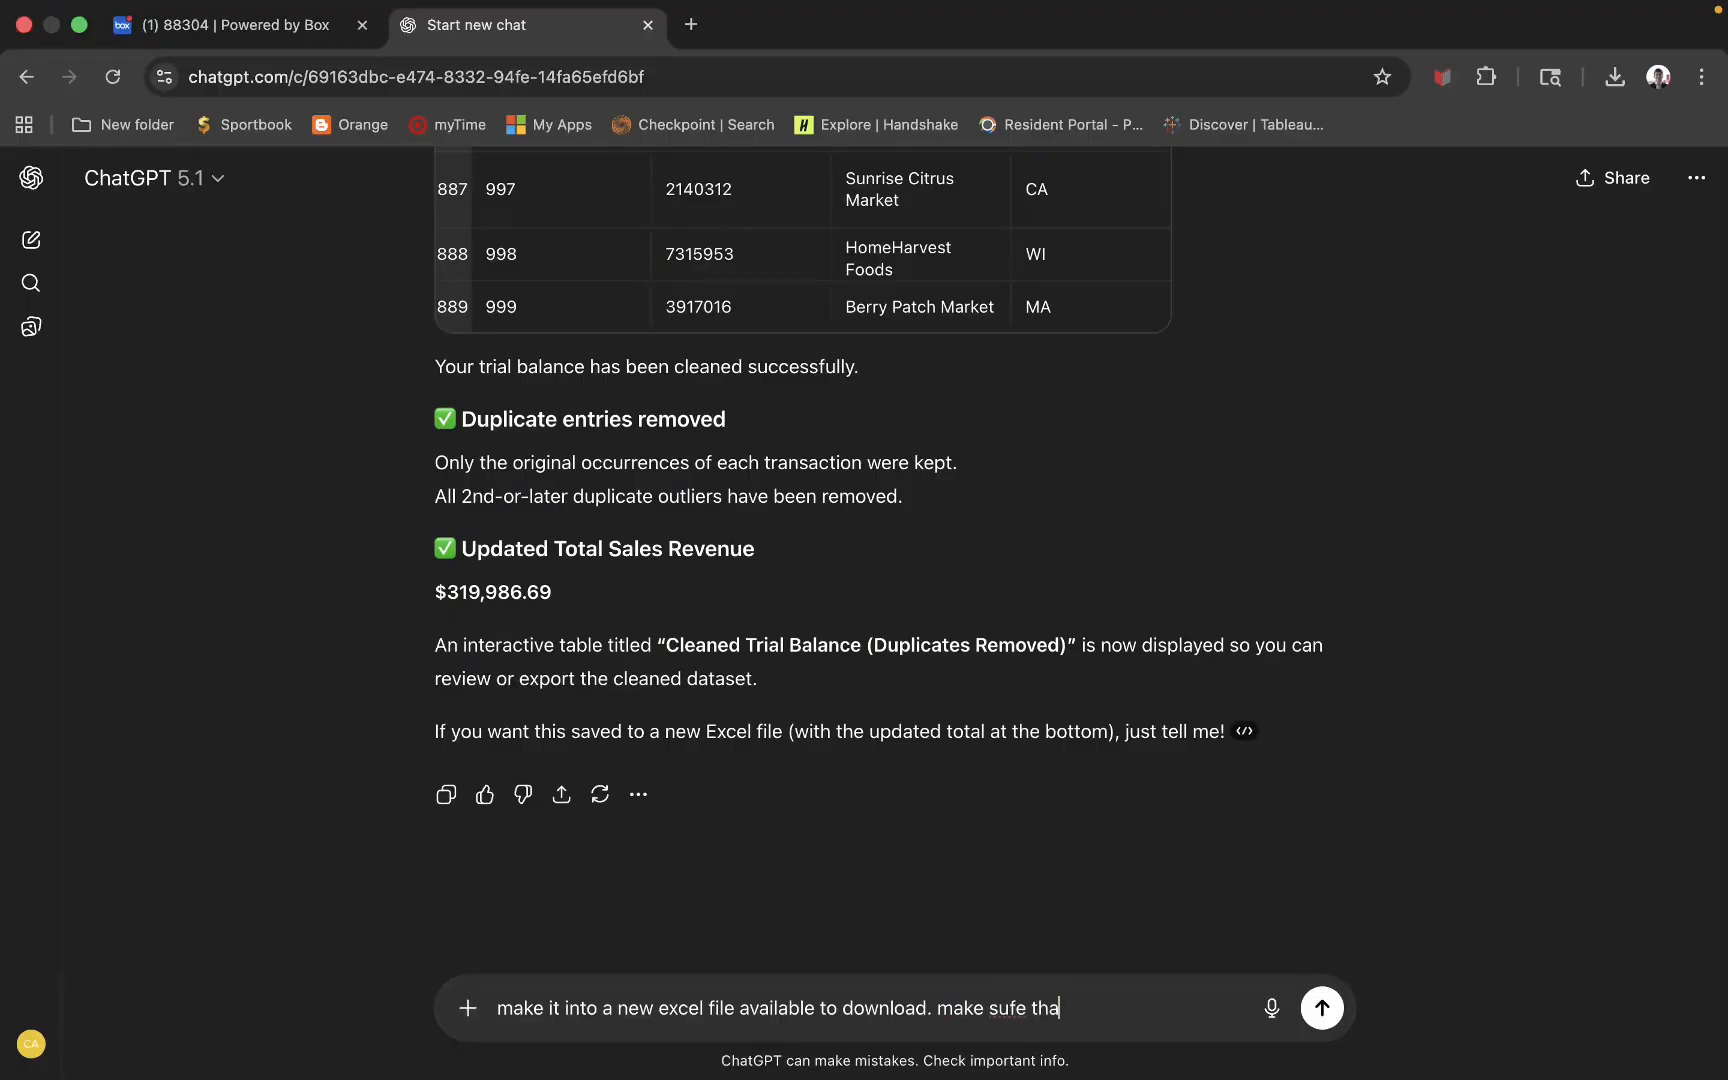
- Continue the prompt with "make sure to include the new total sales revenue at the bottom of the data."
key("BackSpace")
key("BackSpace")
key("BackSpace")
key("BackSpace")
key("BackSpace")
key("BackSpace")
type("re to include the new total")
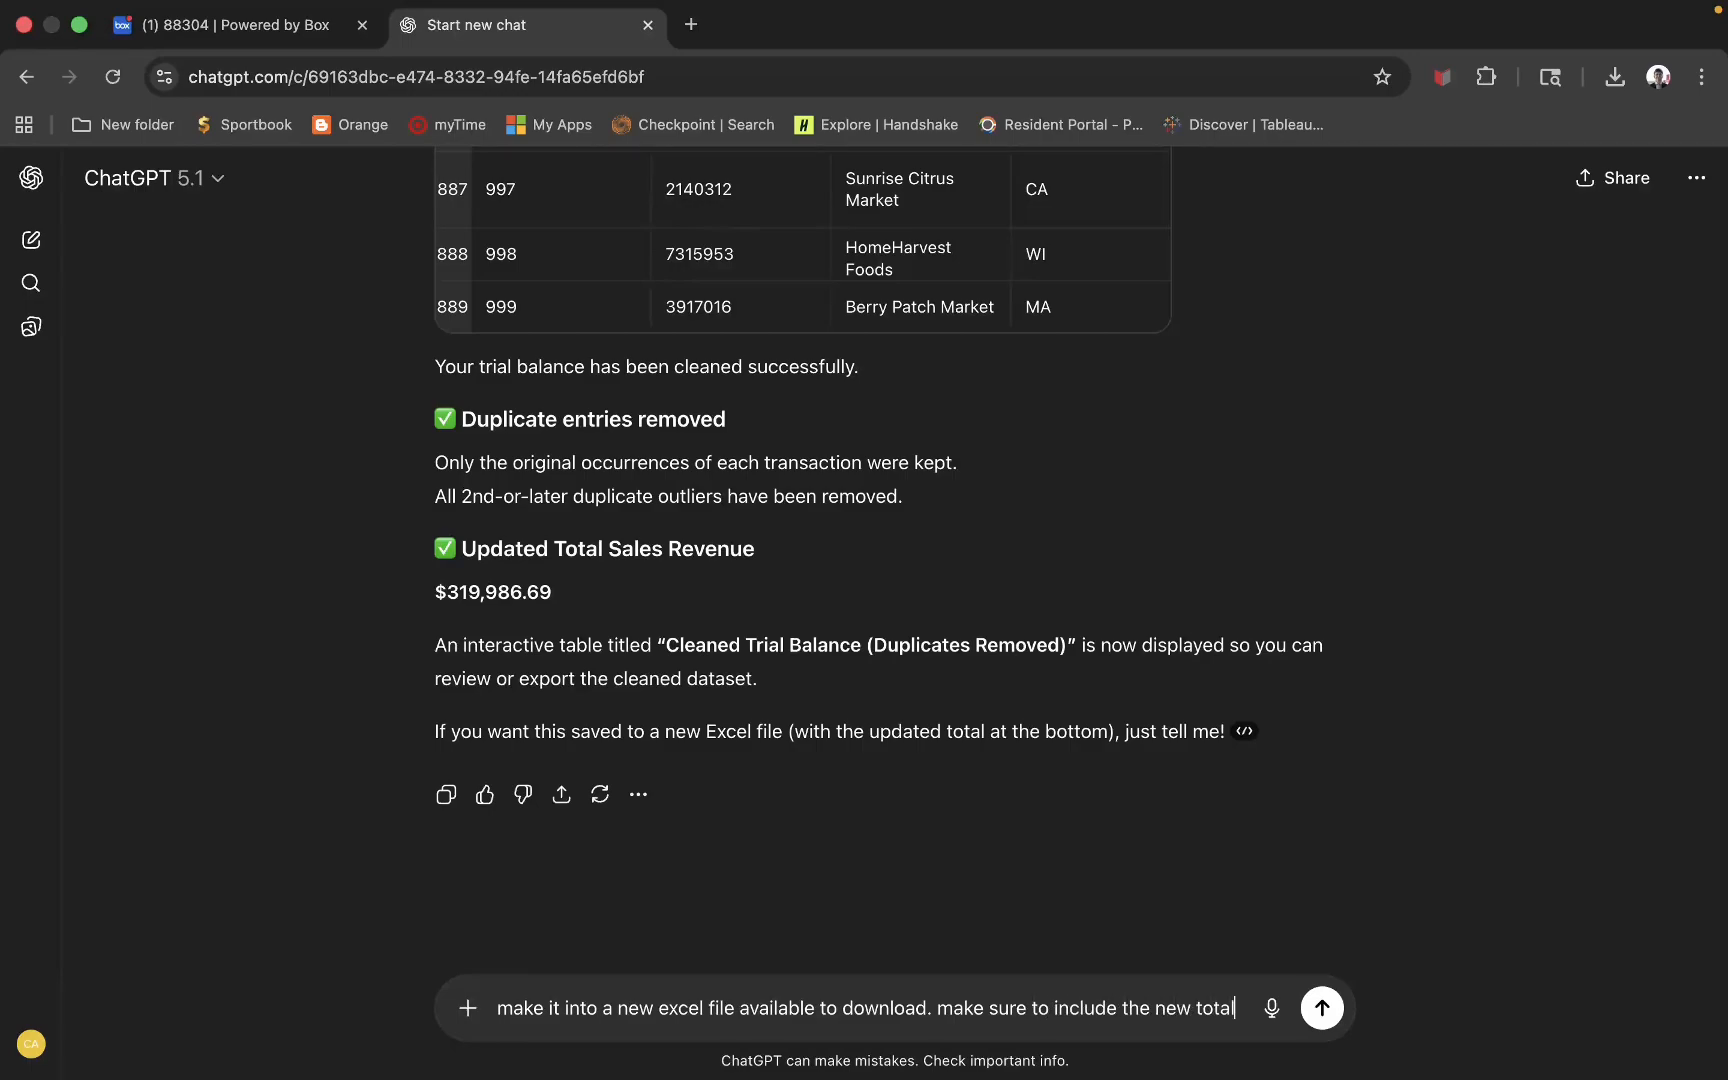
type(" sales r")
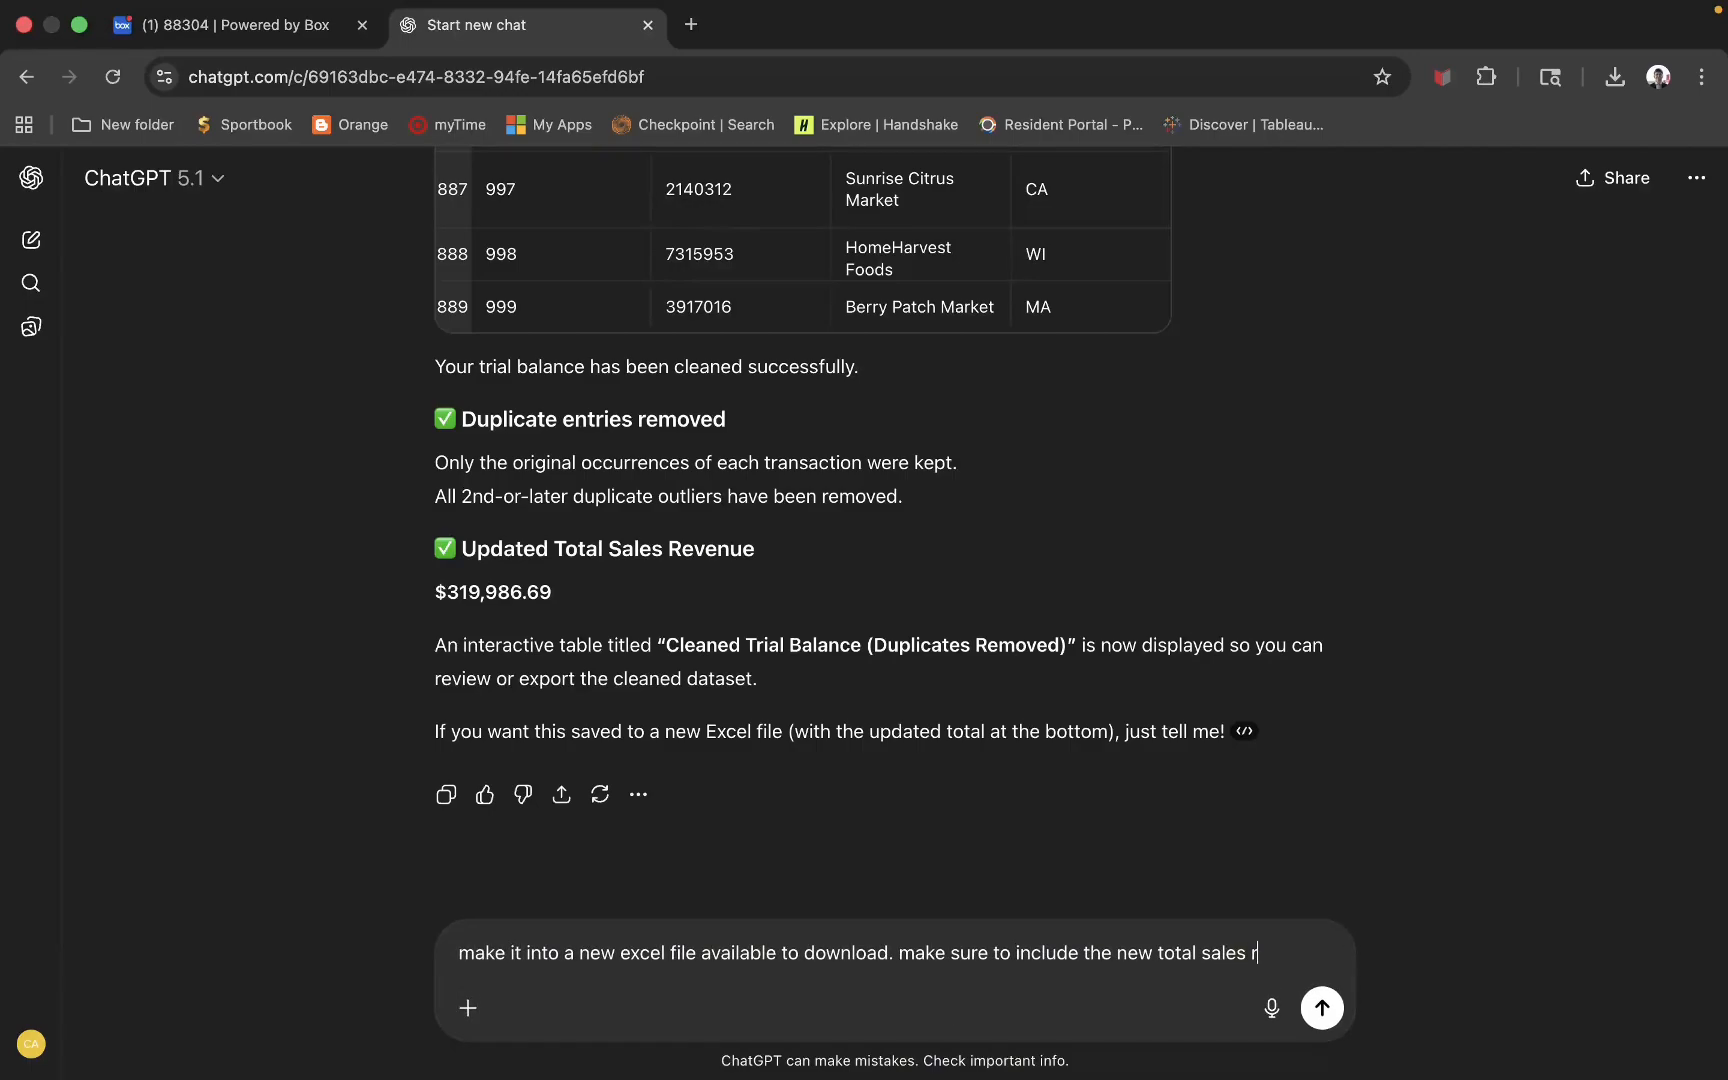
type("evenue at the bottom ")
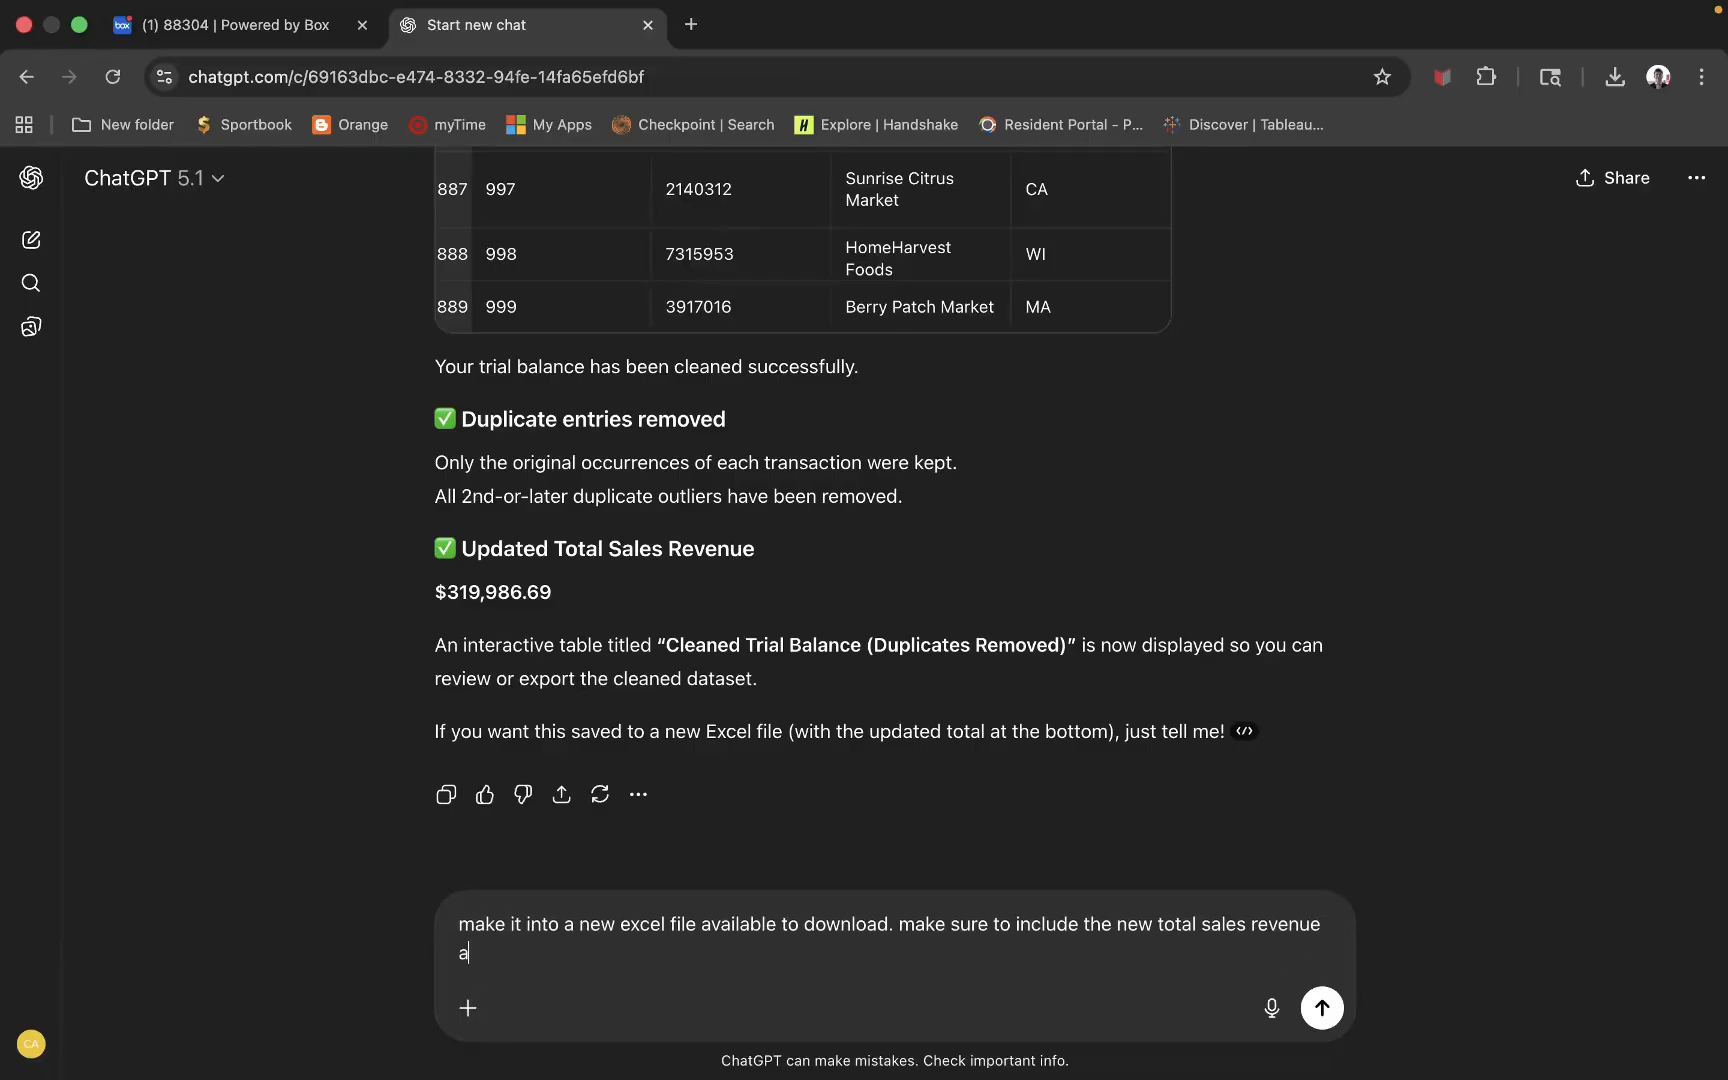
type("of the ata")
key("BackSpace")
key("BackSpace")
key("BackSpace")
type("data. ")
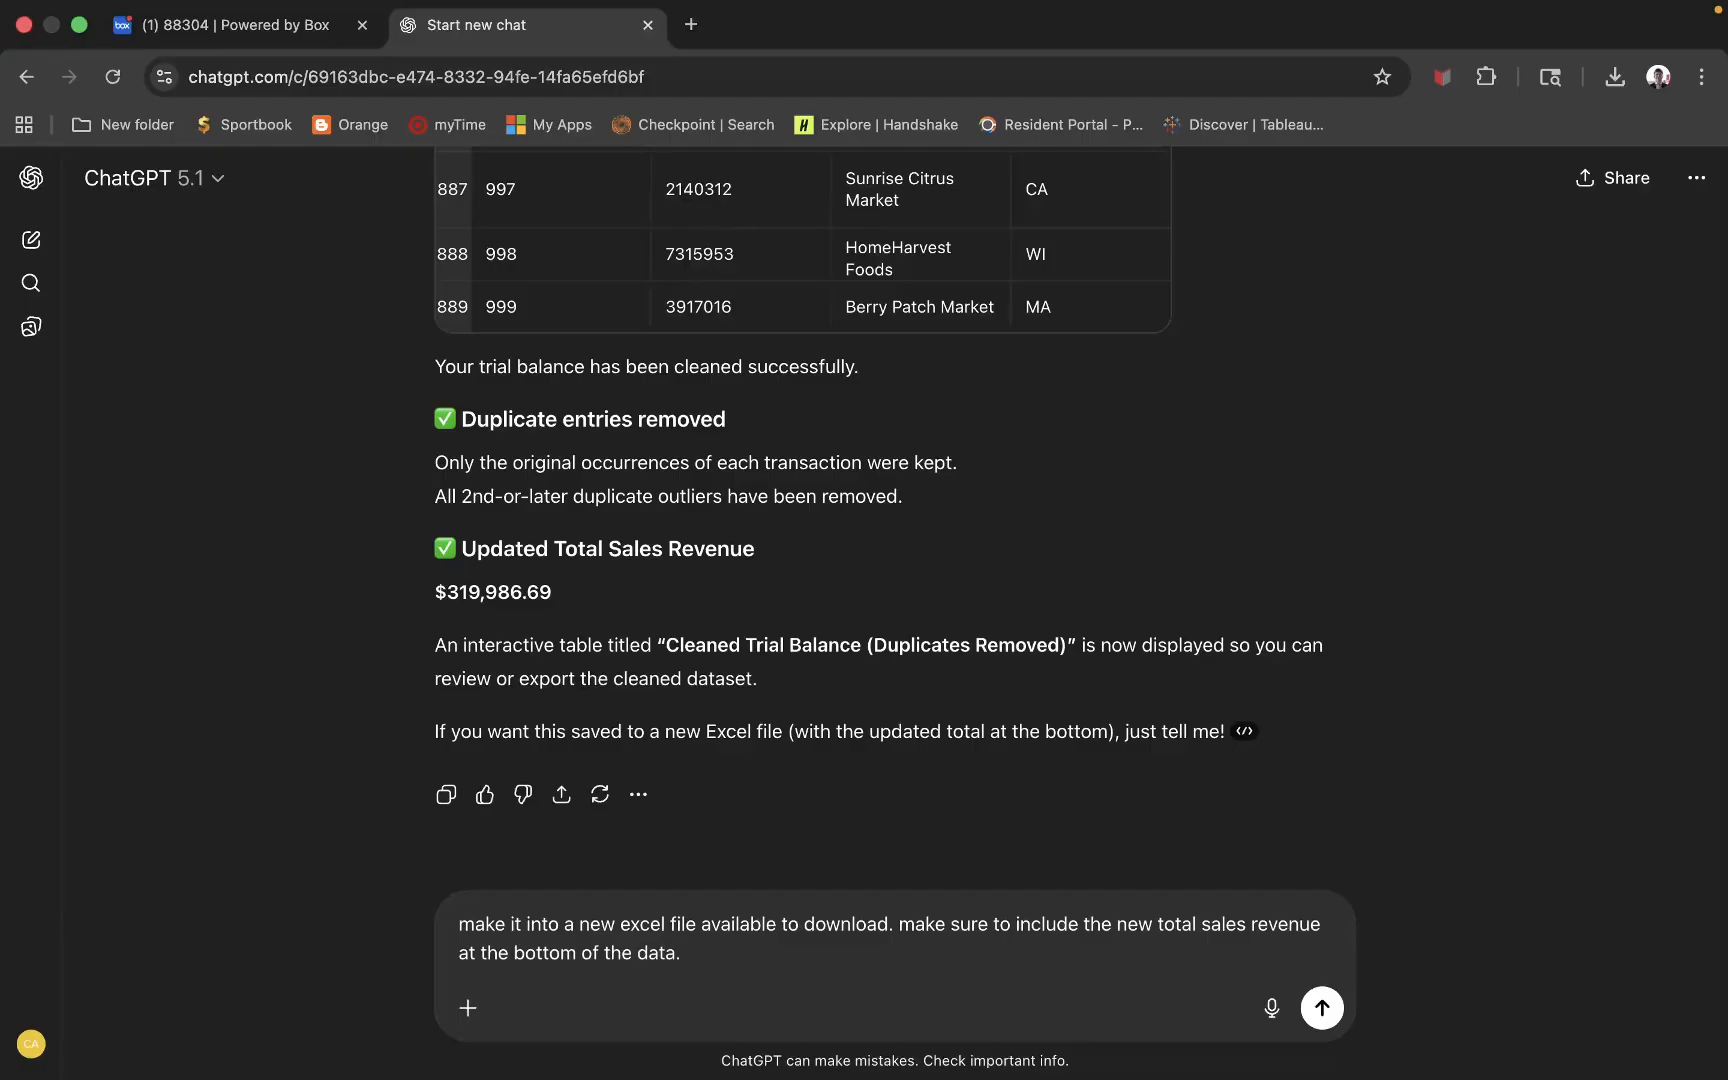
- Finish the prompt with Name it "Gen Ai 8304 lab clean data". and send it
type("nam")
key("BackSpace")
key("BackSpace")
key("BackSpace")
type("Name it \"Gen Ai 8304")
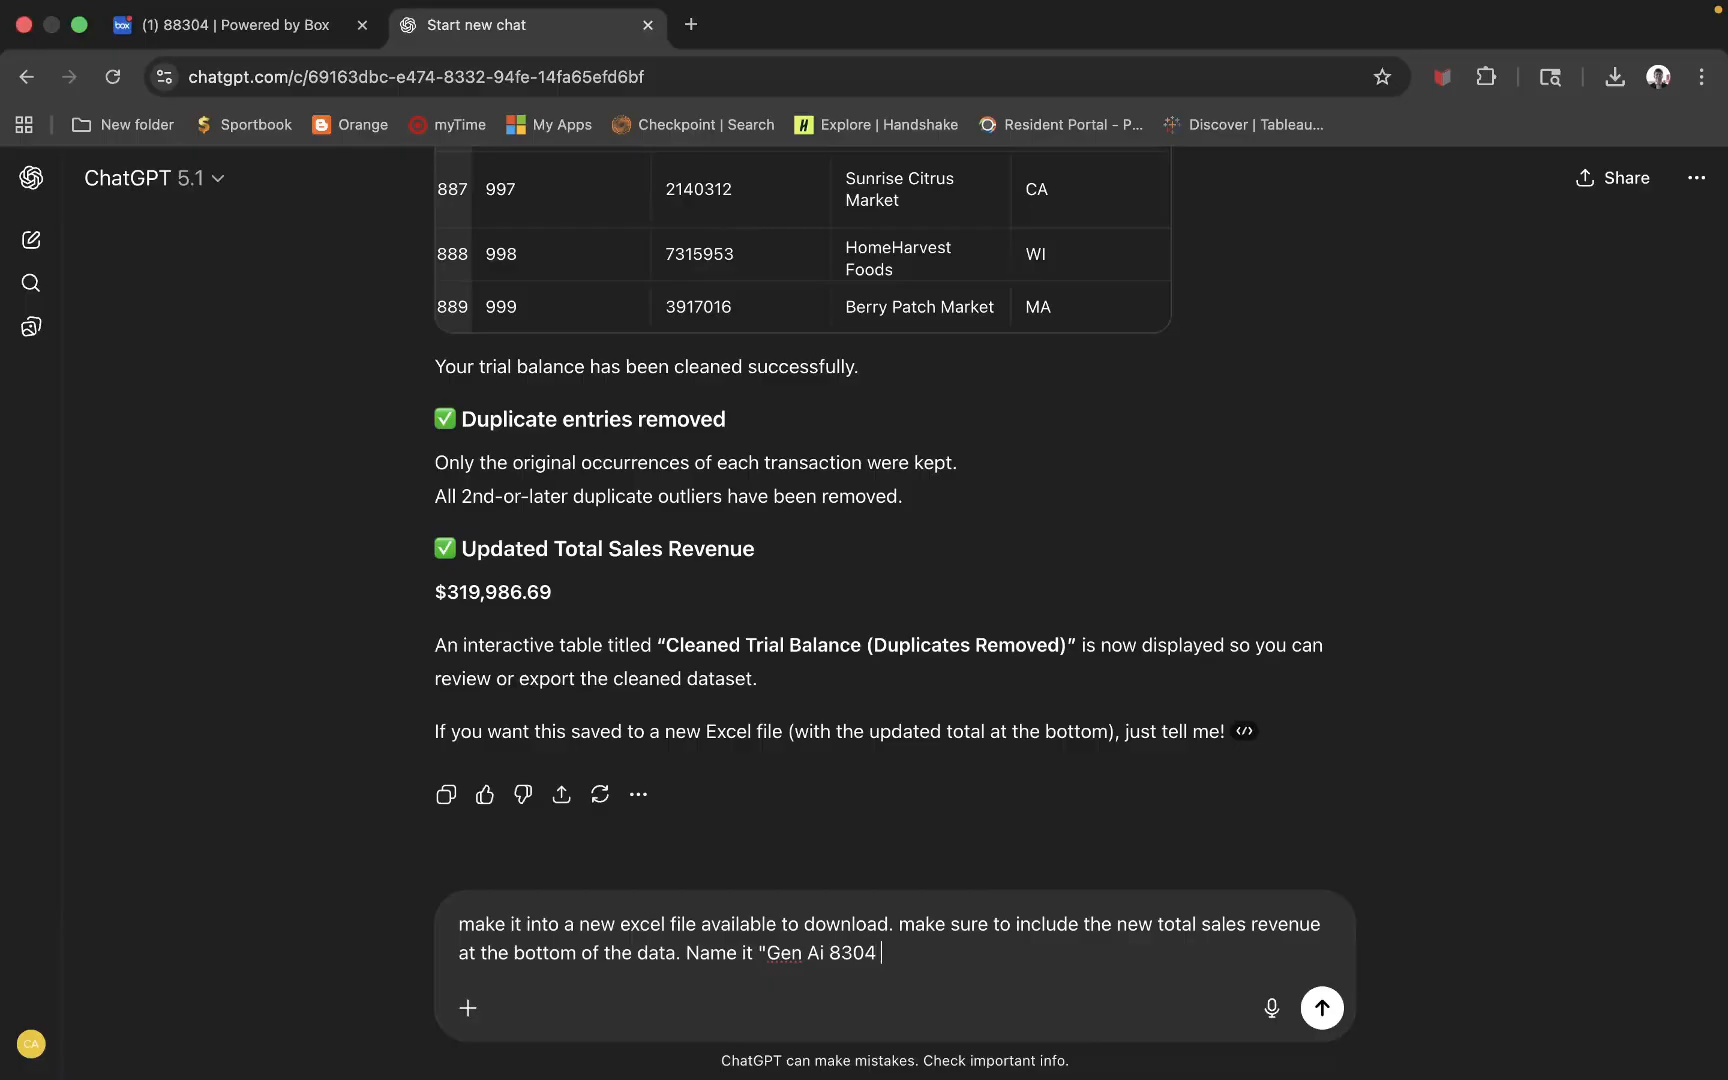
type(" lab clean data\".")
left_click(1321, 1007)
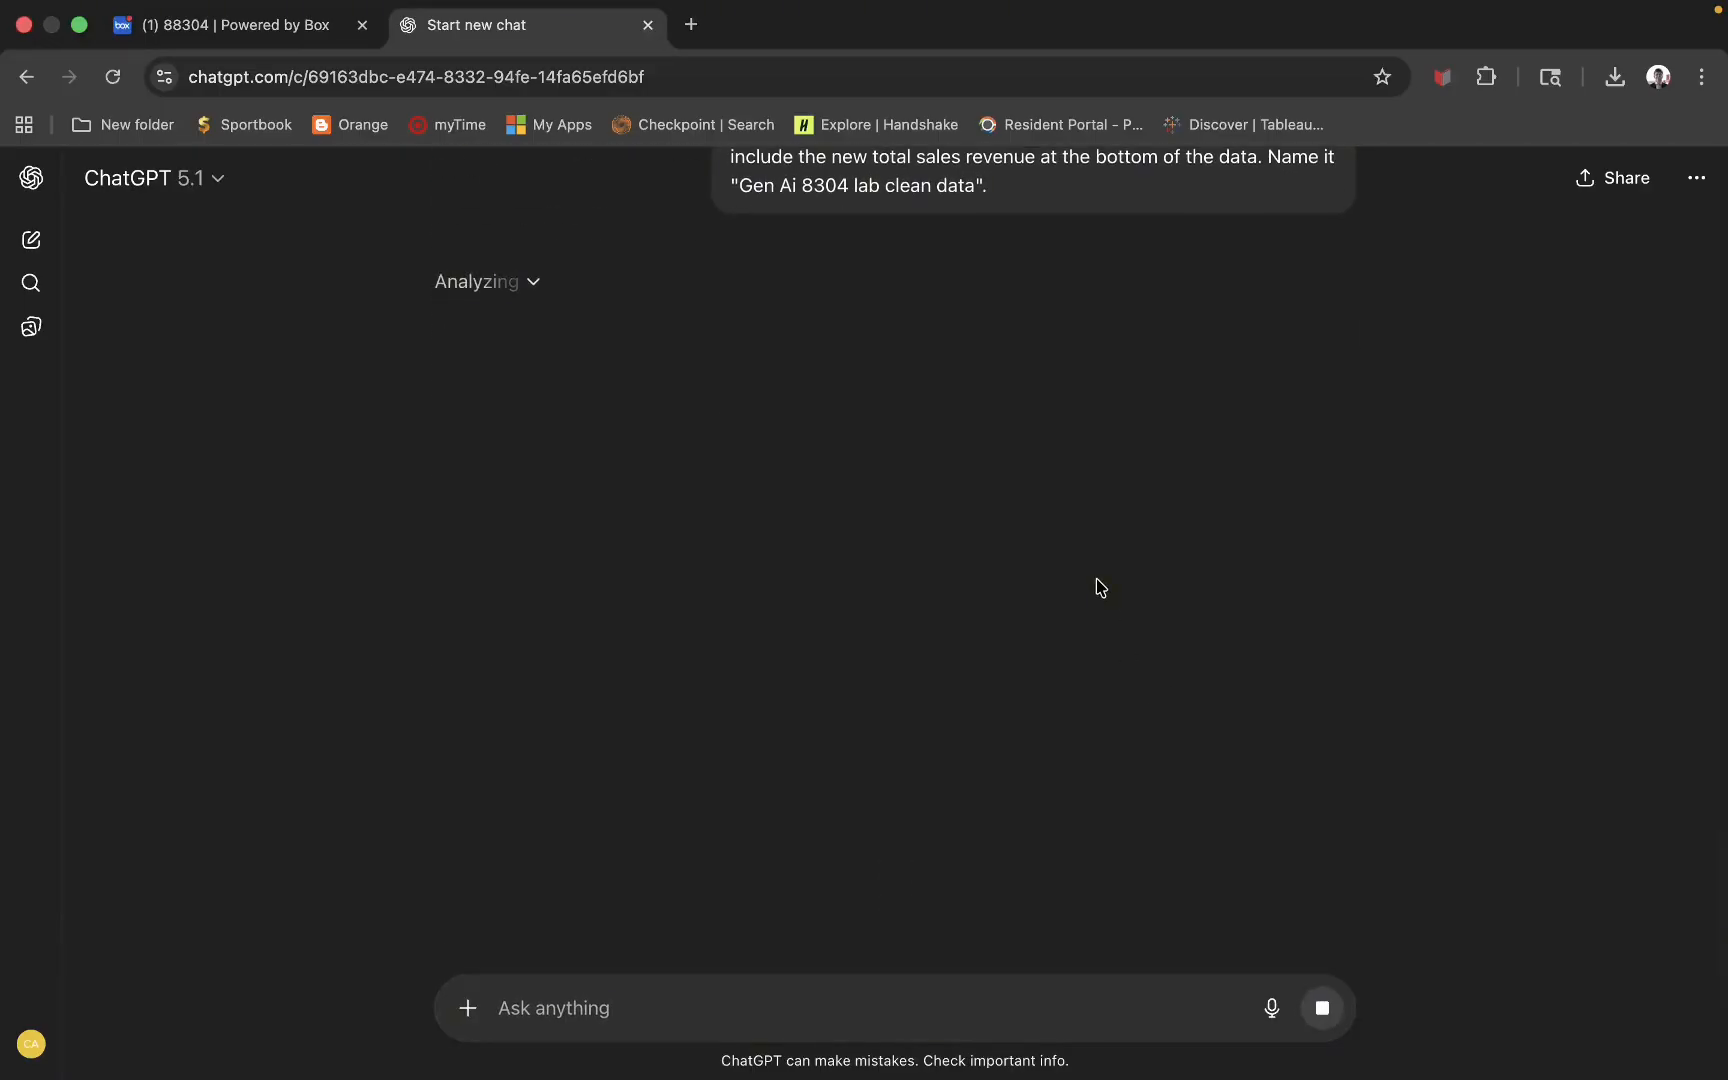
- Download Gen Ai 8304 lab clean data.xlsx from the reply and open it in Excel
scroll(1003, 481, "up", 12)
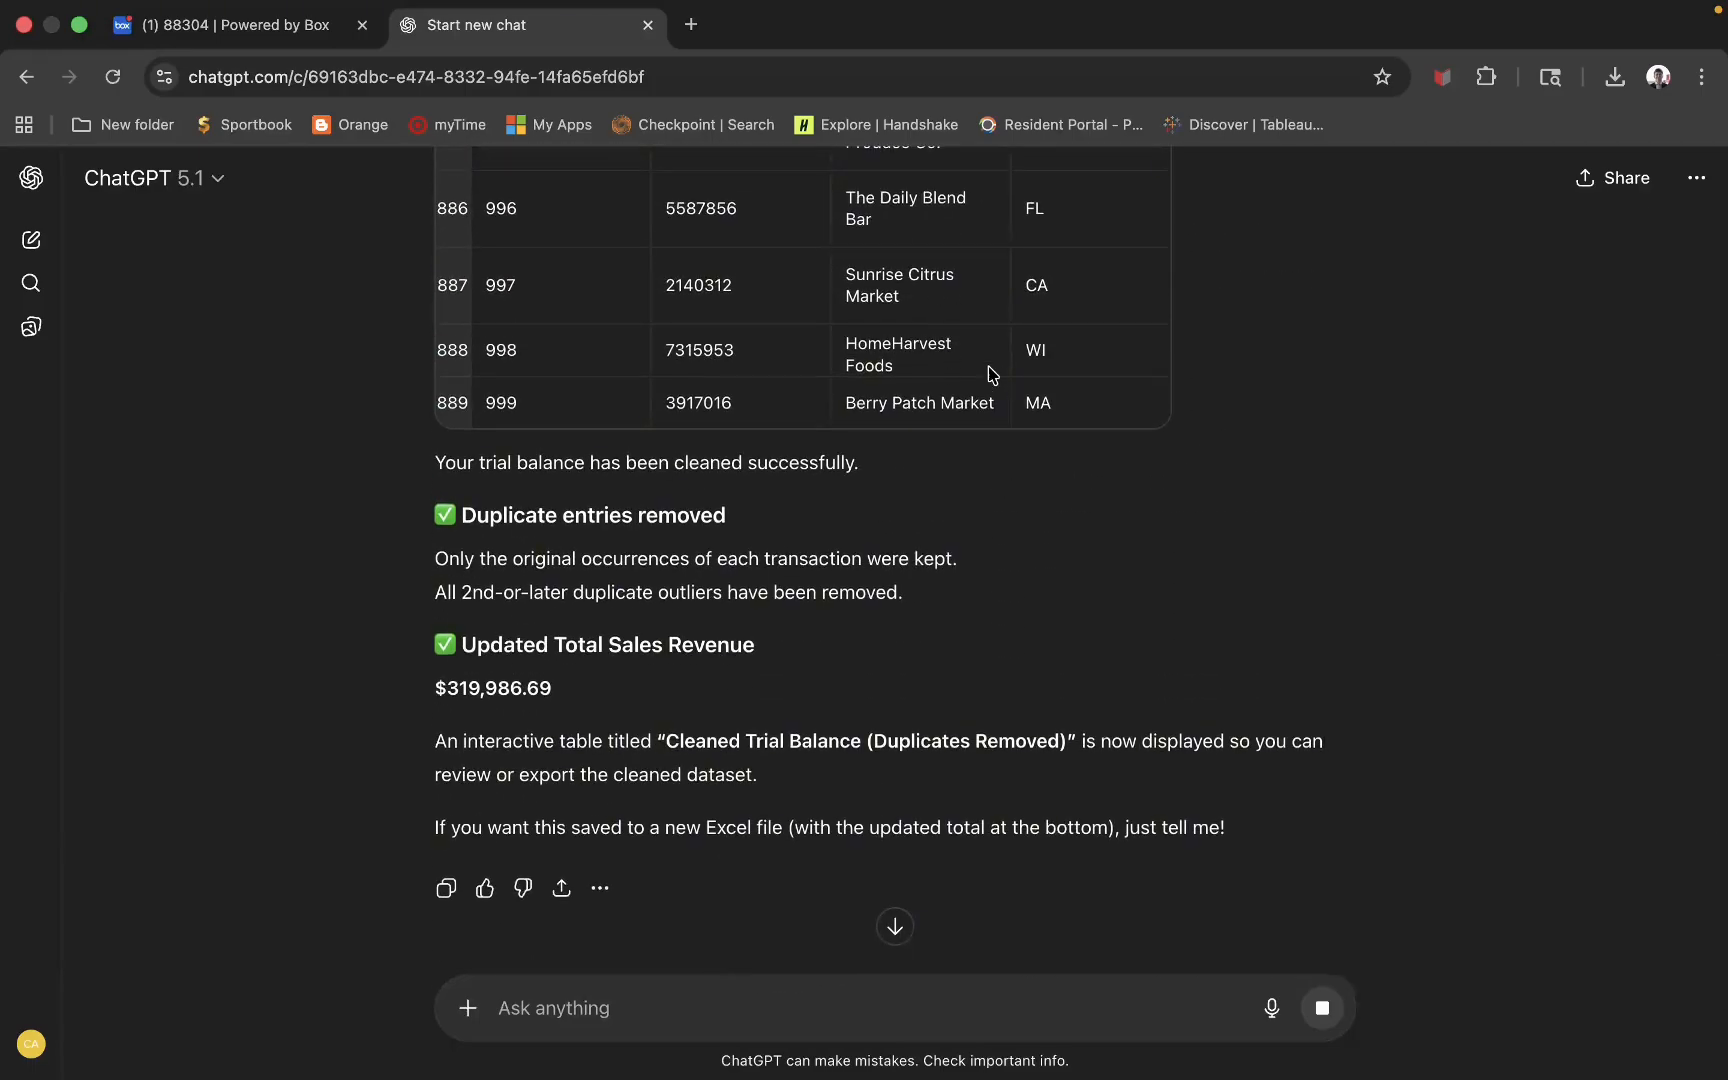
scroll(1045, 497, "down", 10)
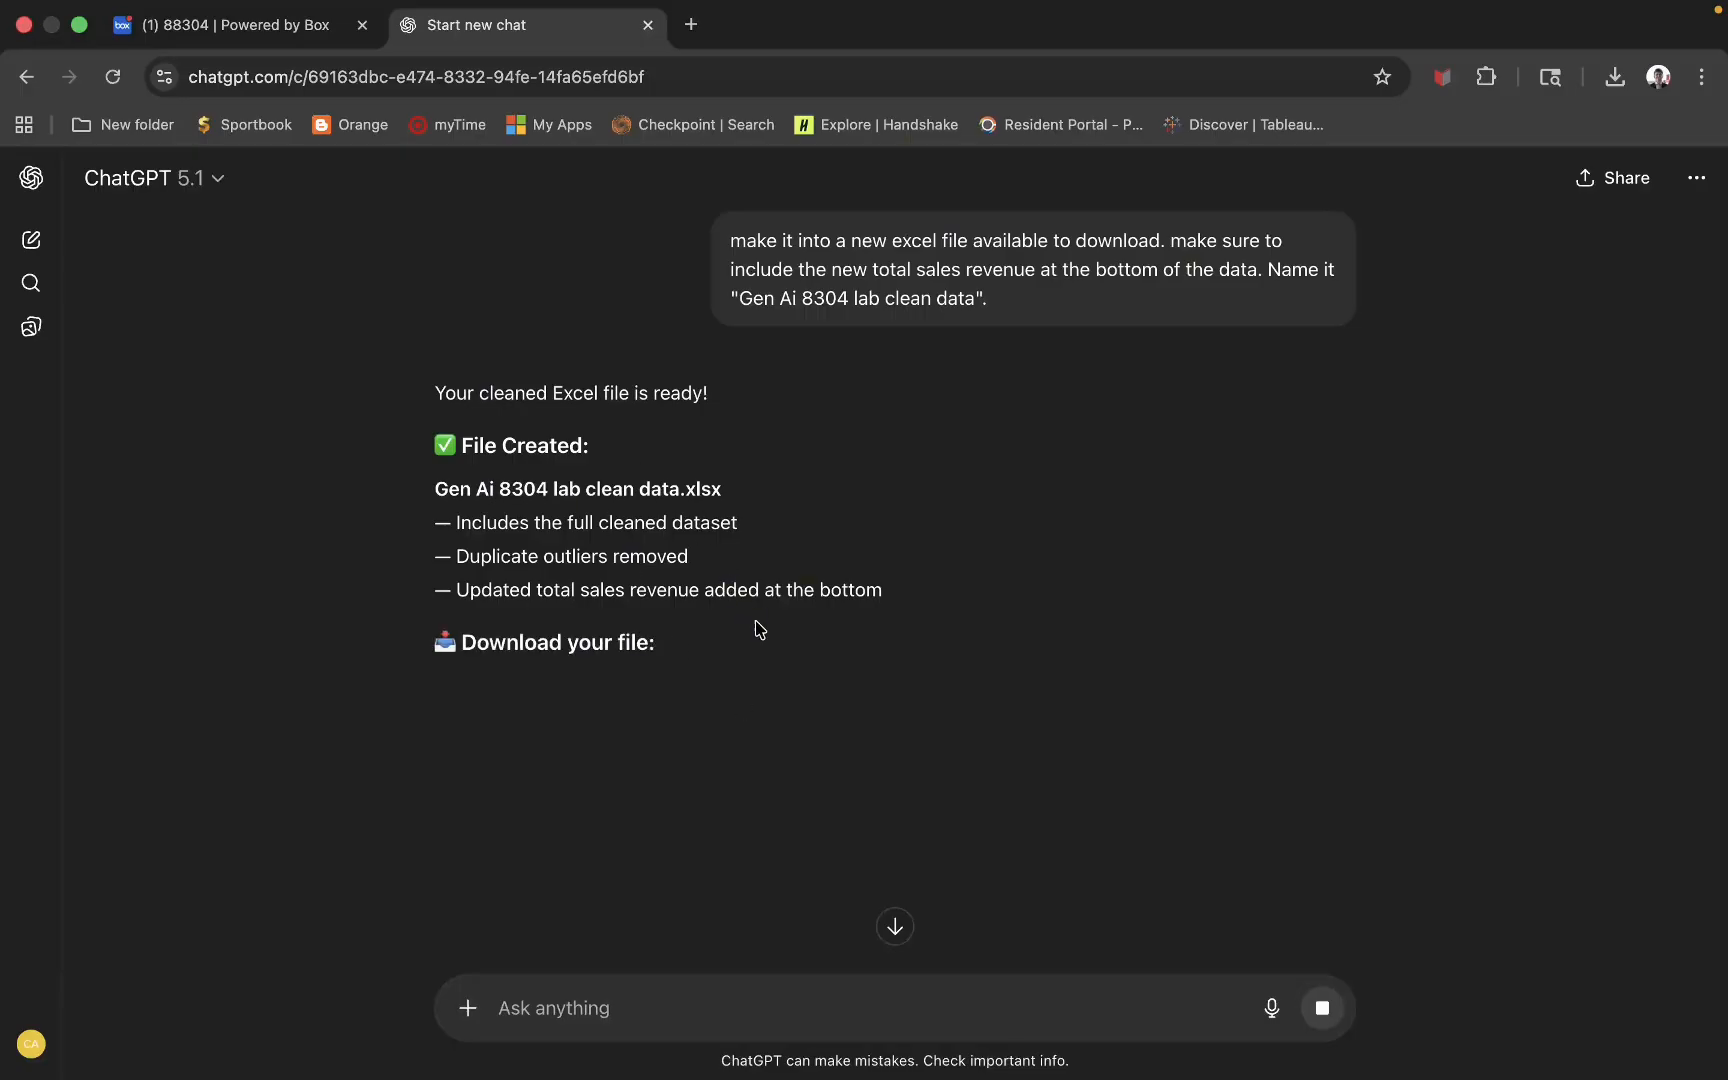
scroll(798, 571, "down", 1)
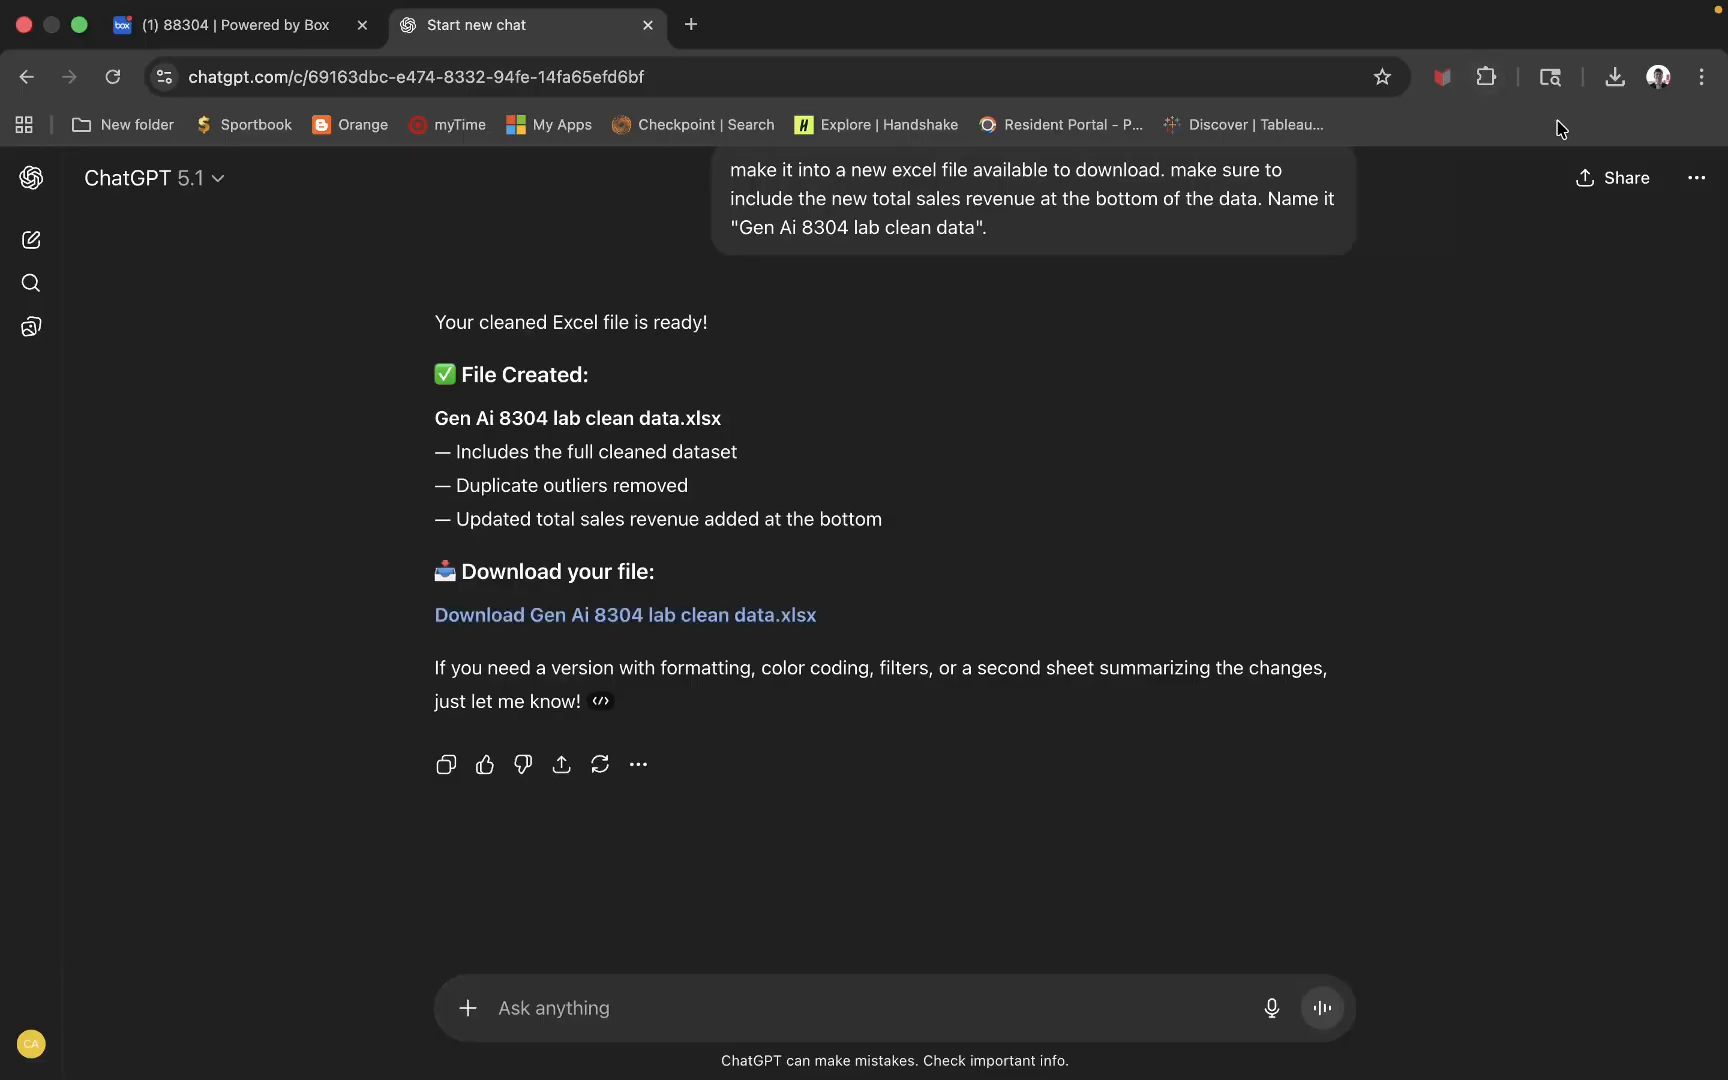
left_click(580, 612)
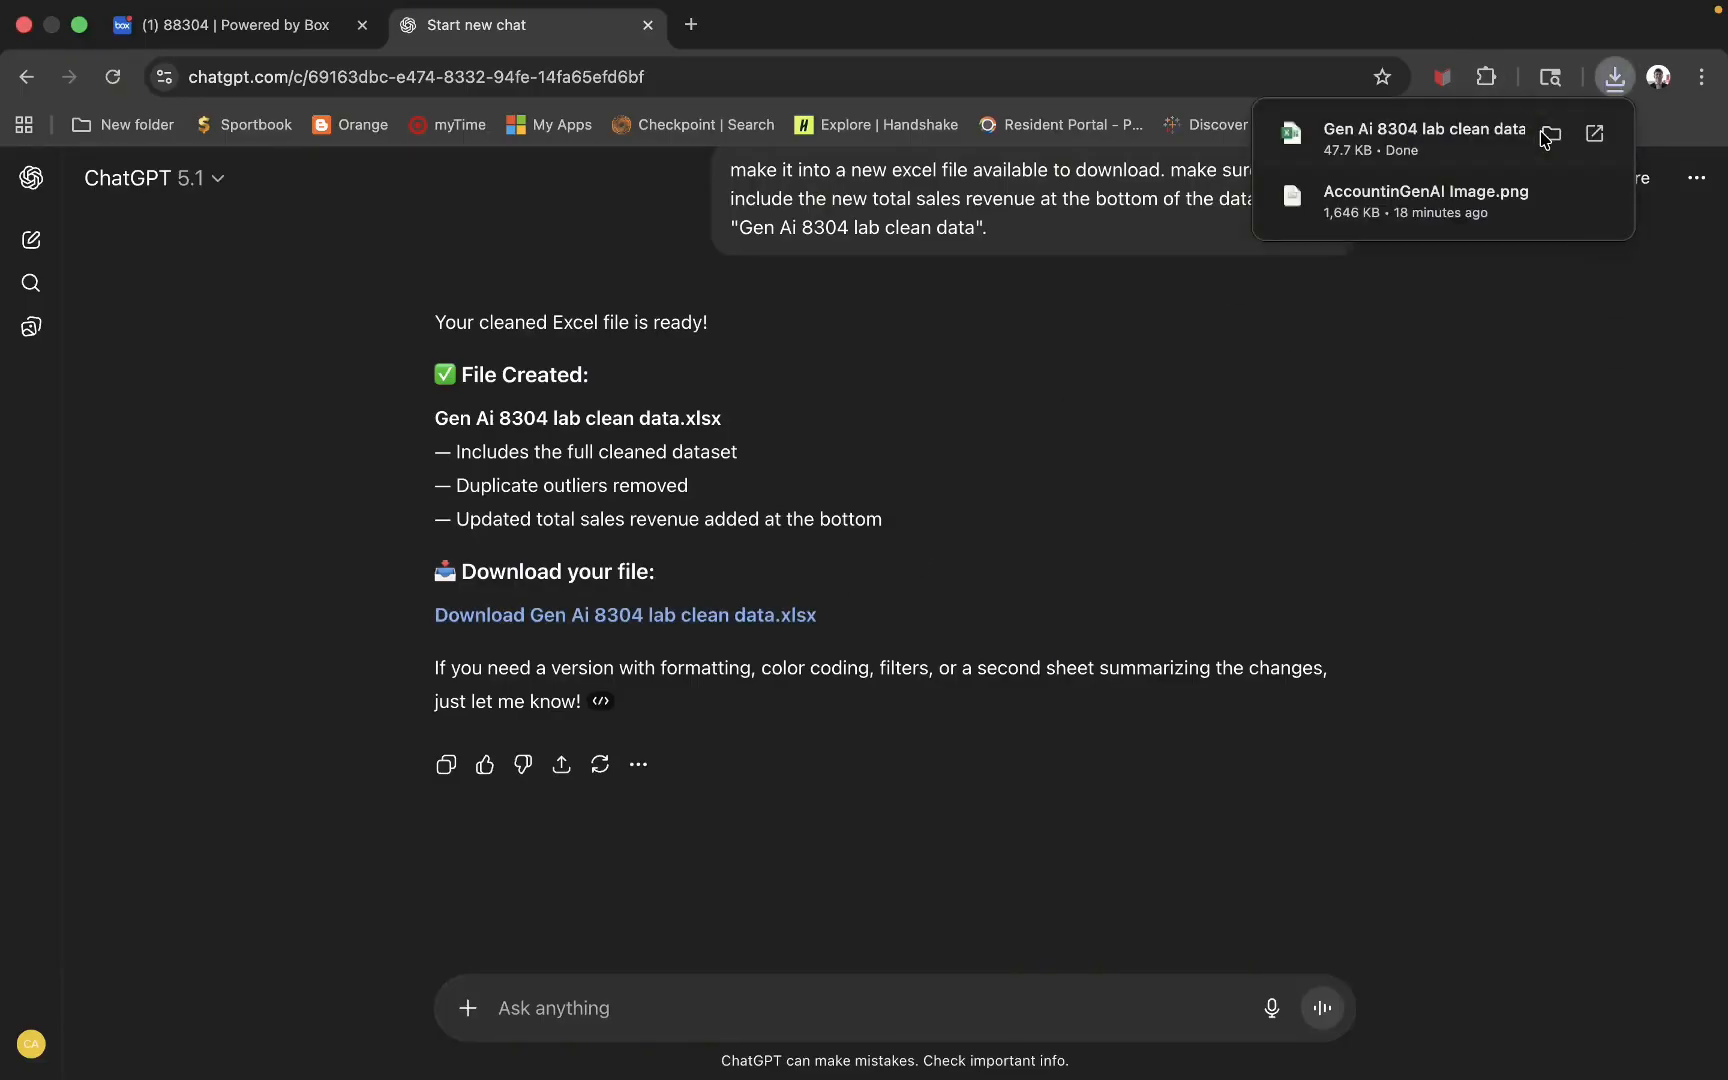
left_click(1596, 133)
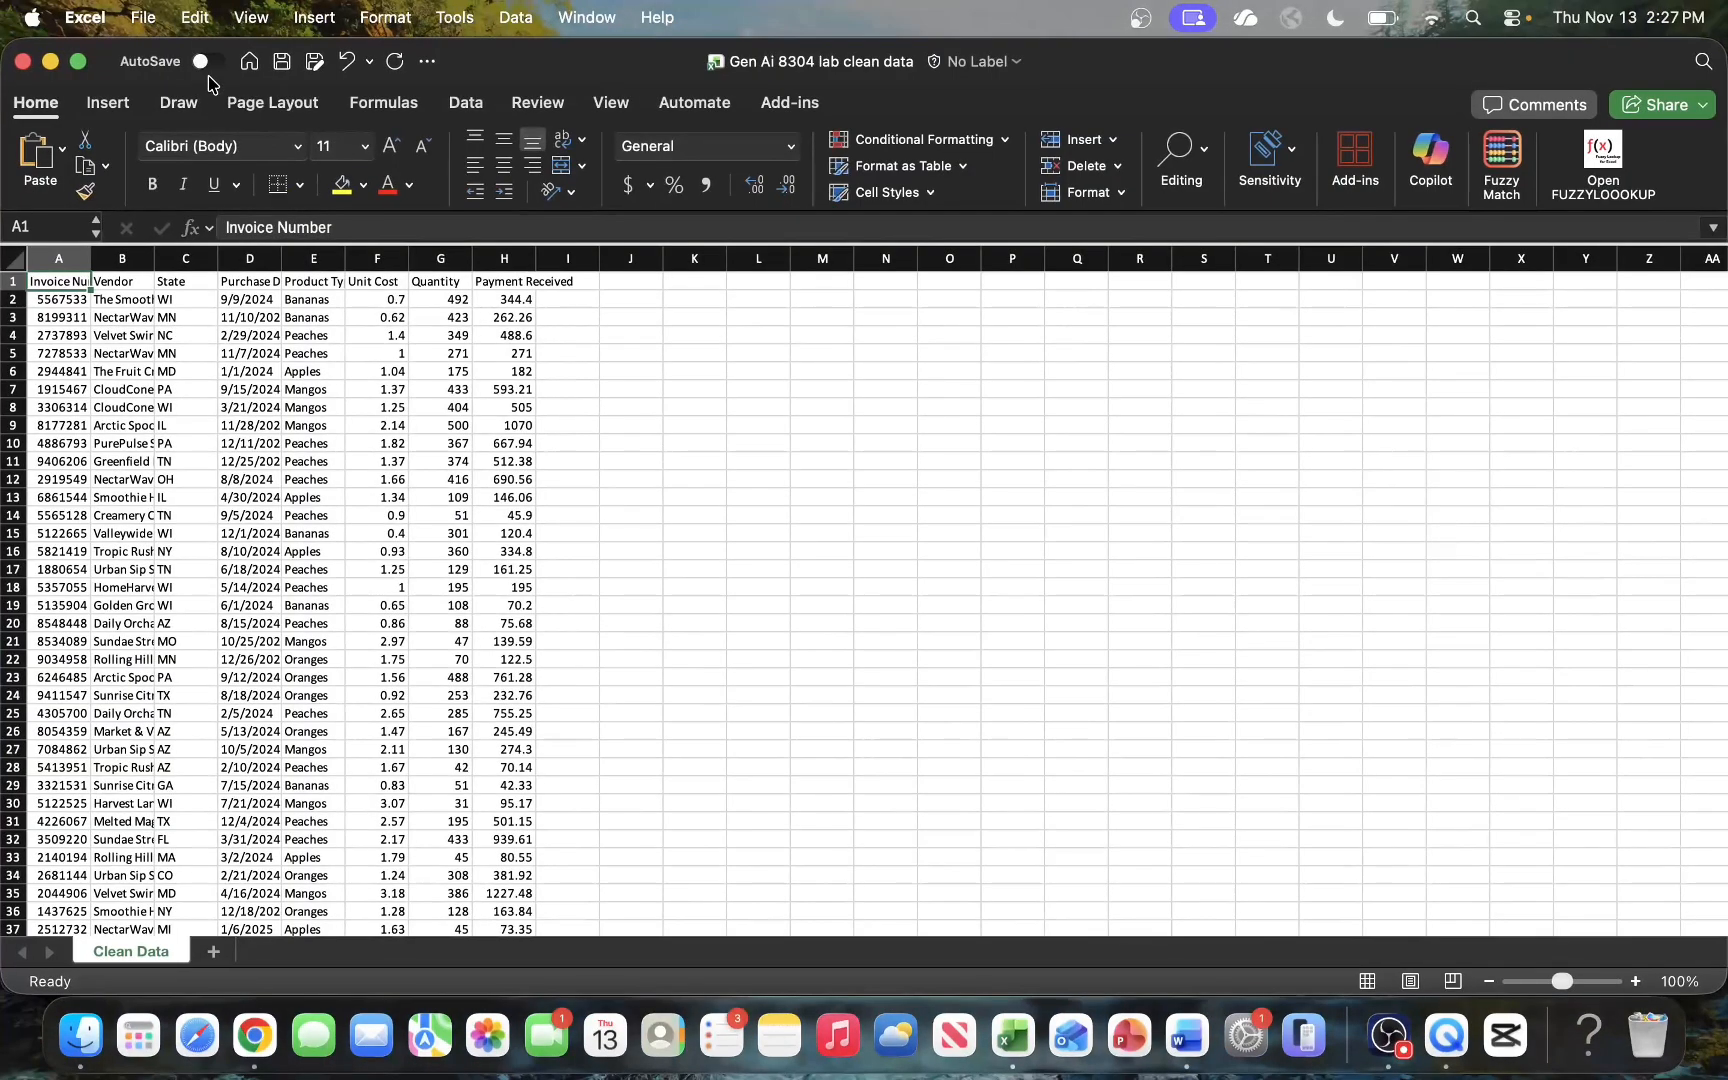
- Check the end of the Clean Data sheet for the total sales row, return to the first rows and glance back at the ChatGPT reply
left_click(462, 567)
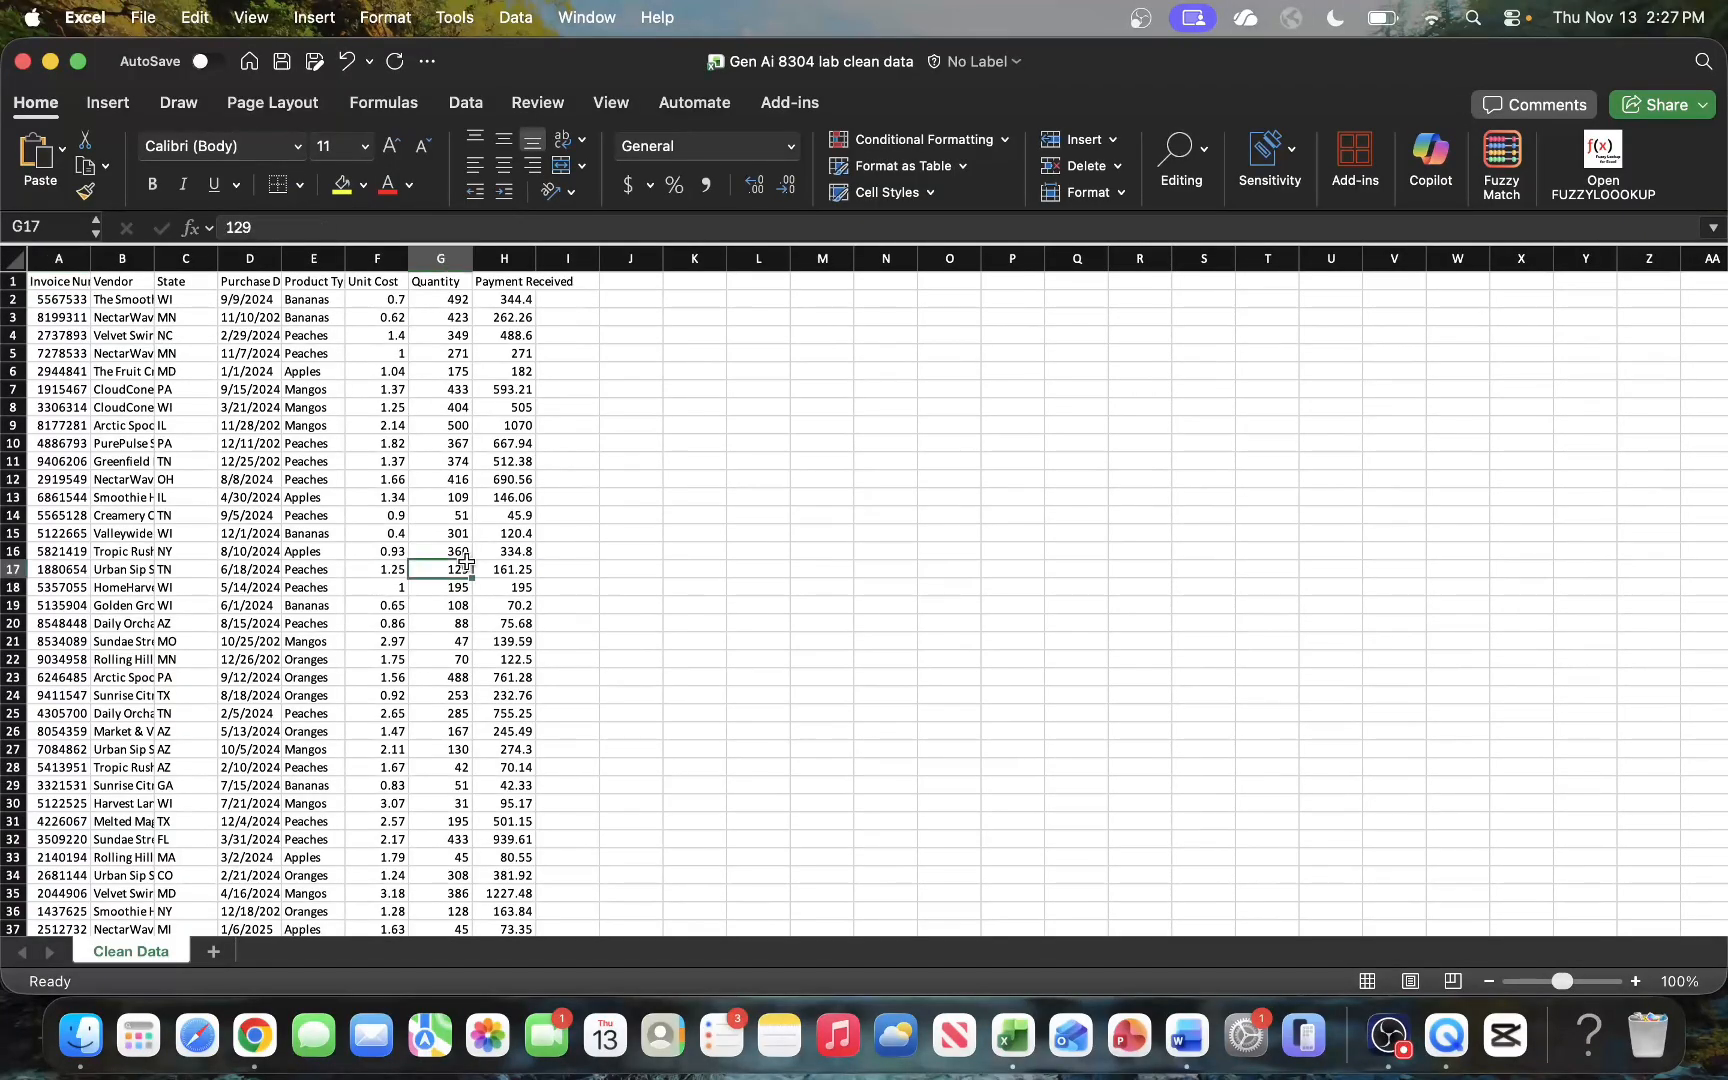
key("super+Down")
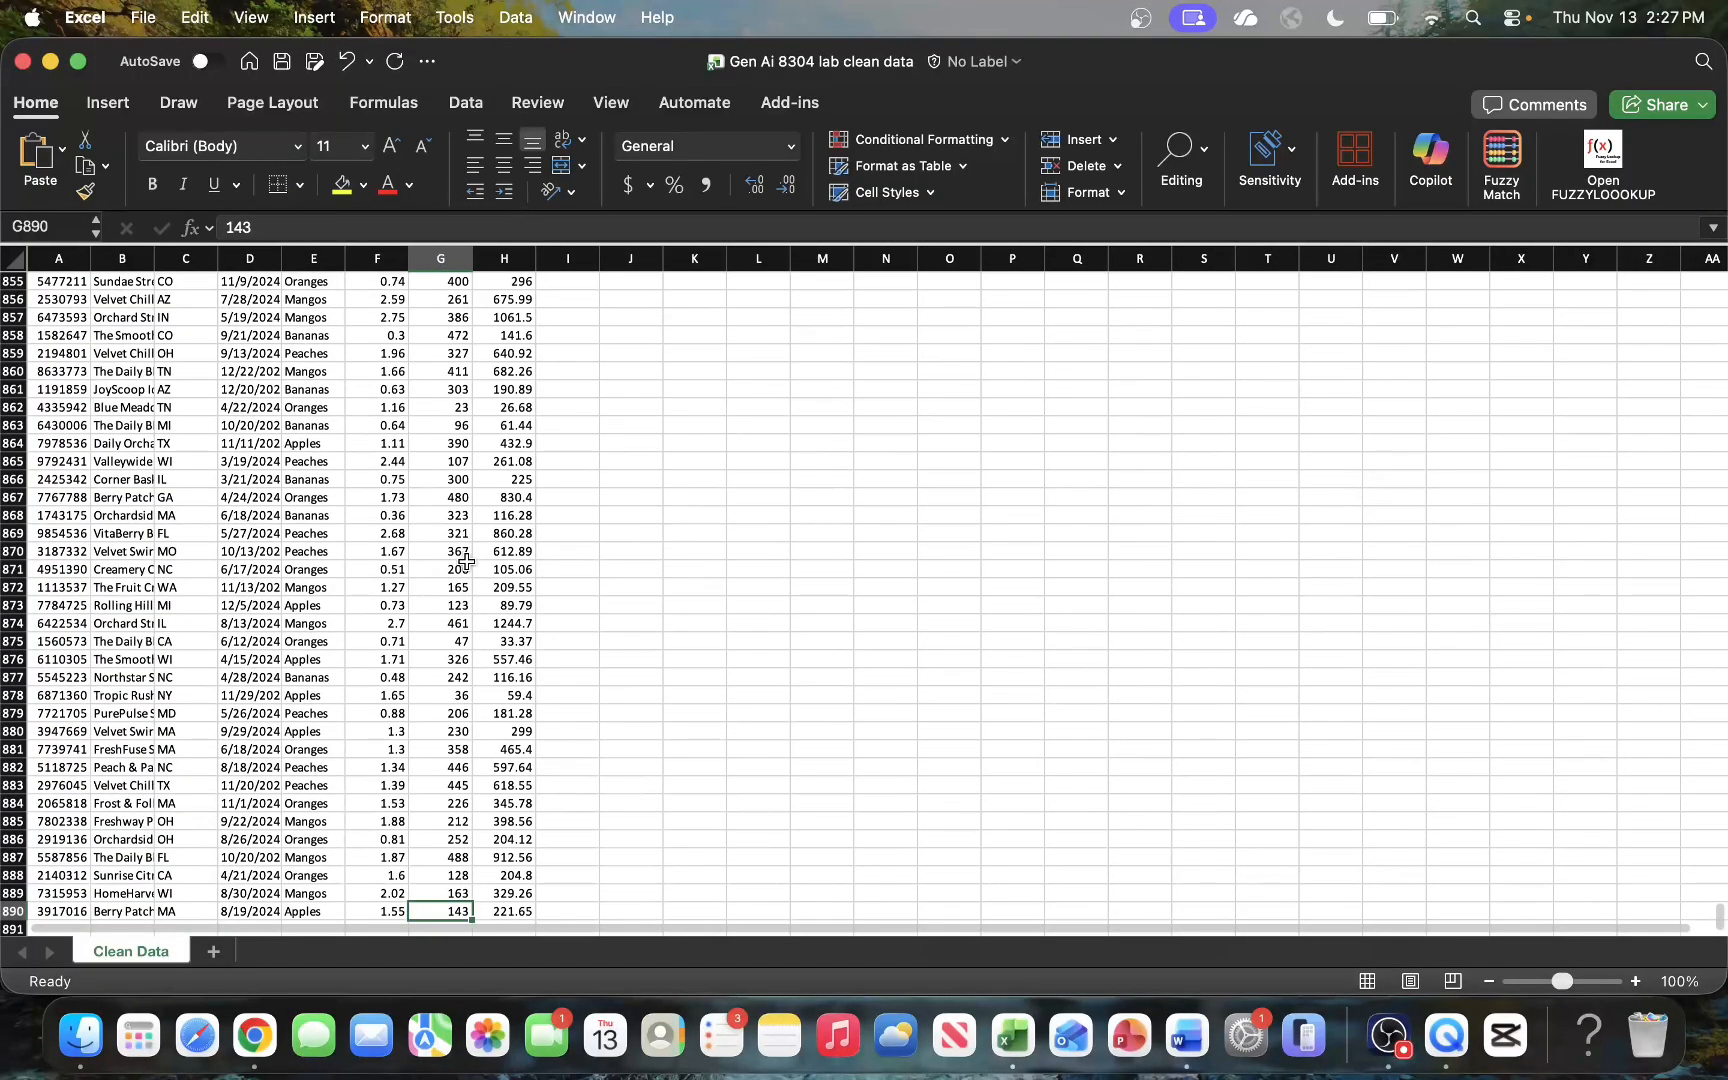
scroll(466, 562, "down", 5)
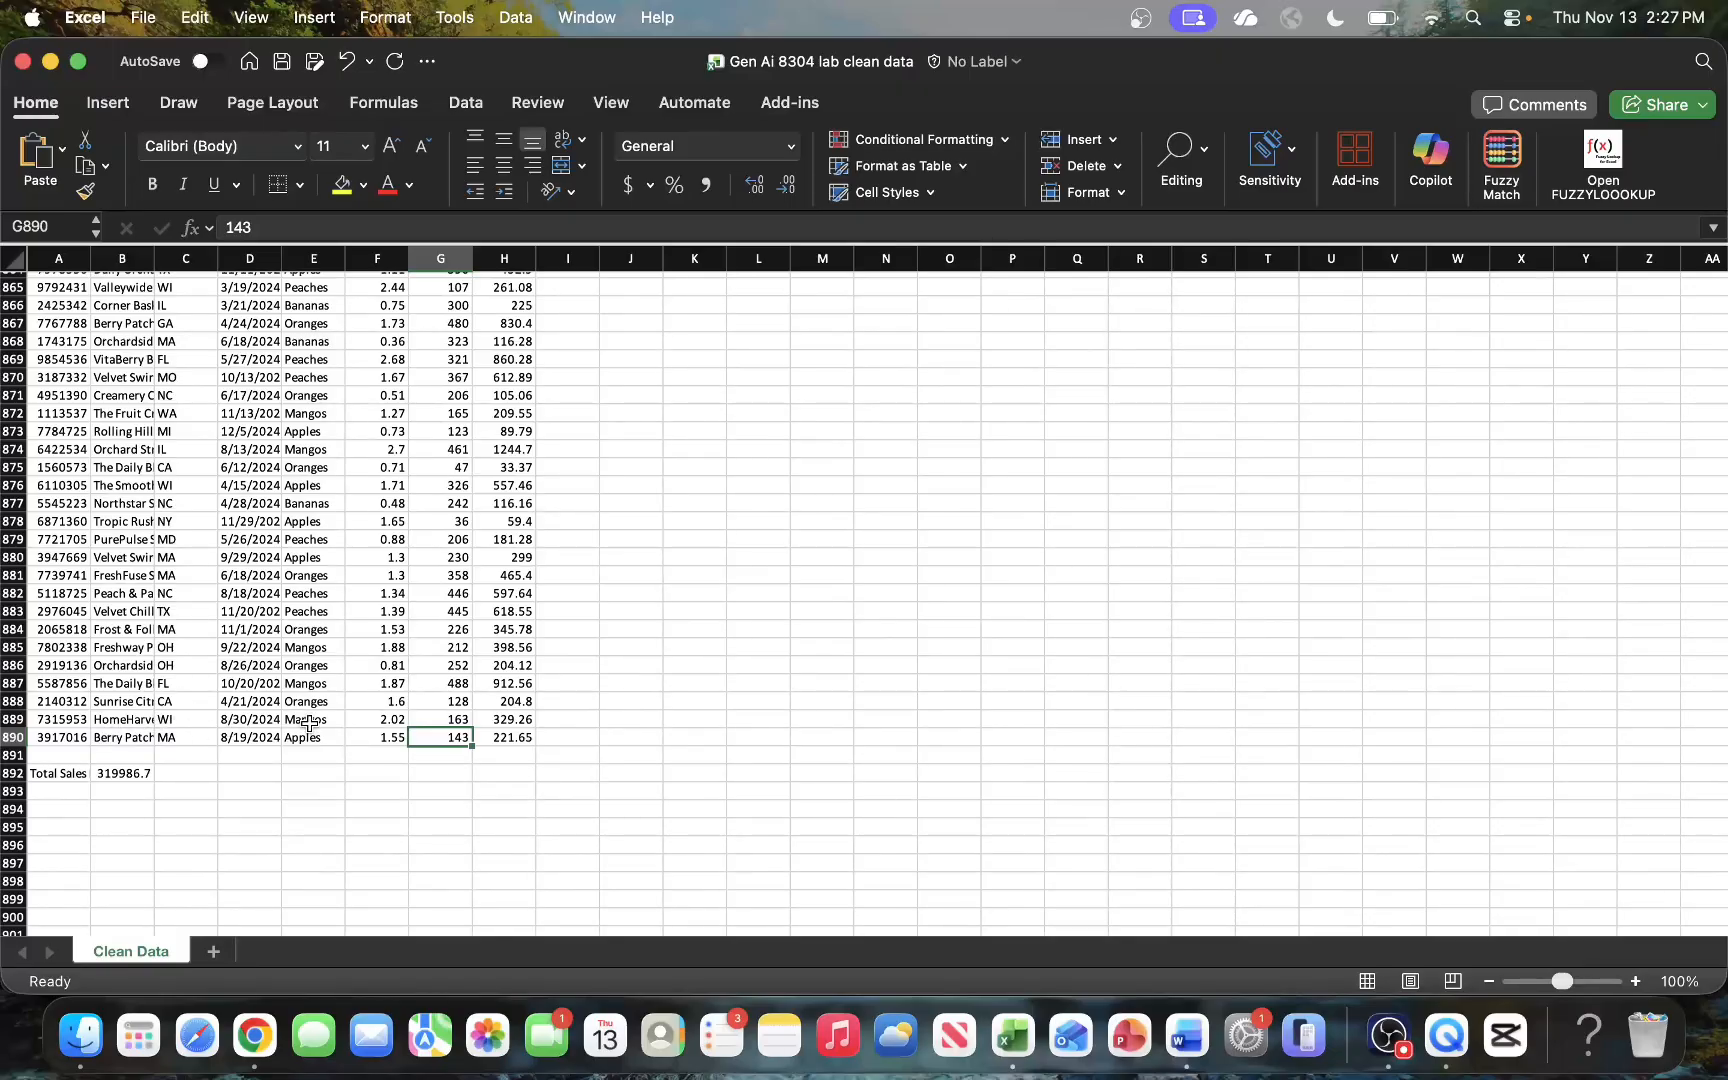
key("super+Up")
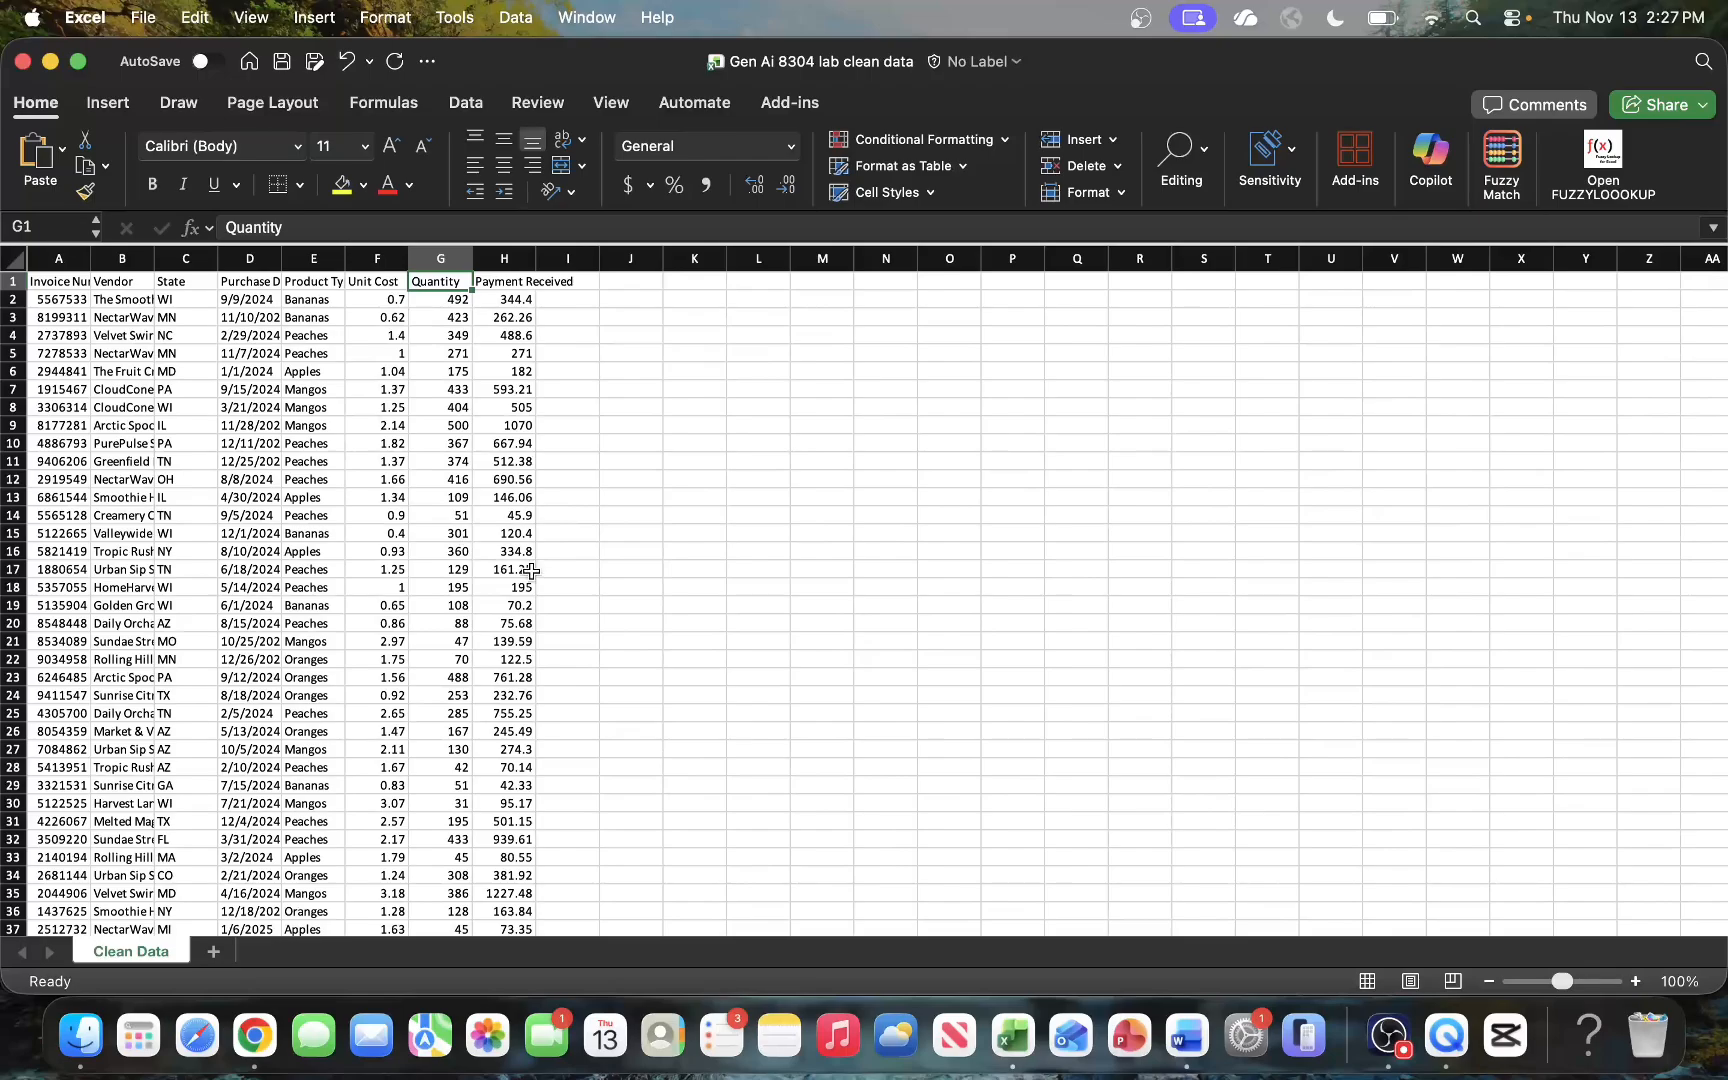
left_click(460, 601)
key("ctrl+Right")
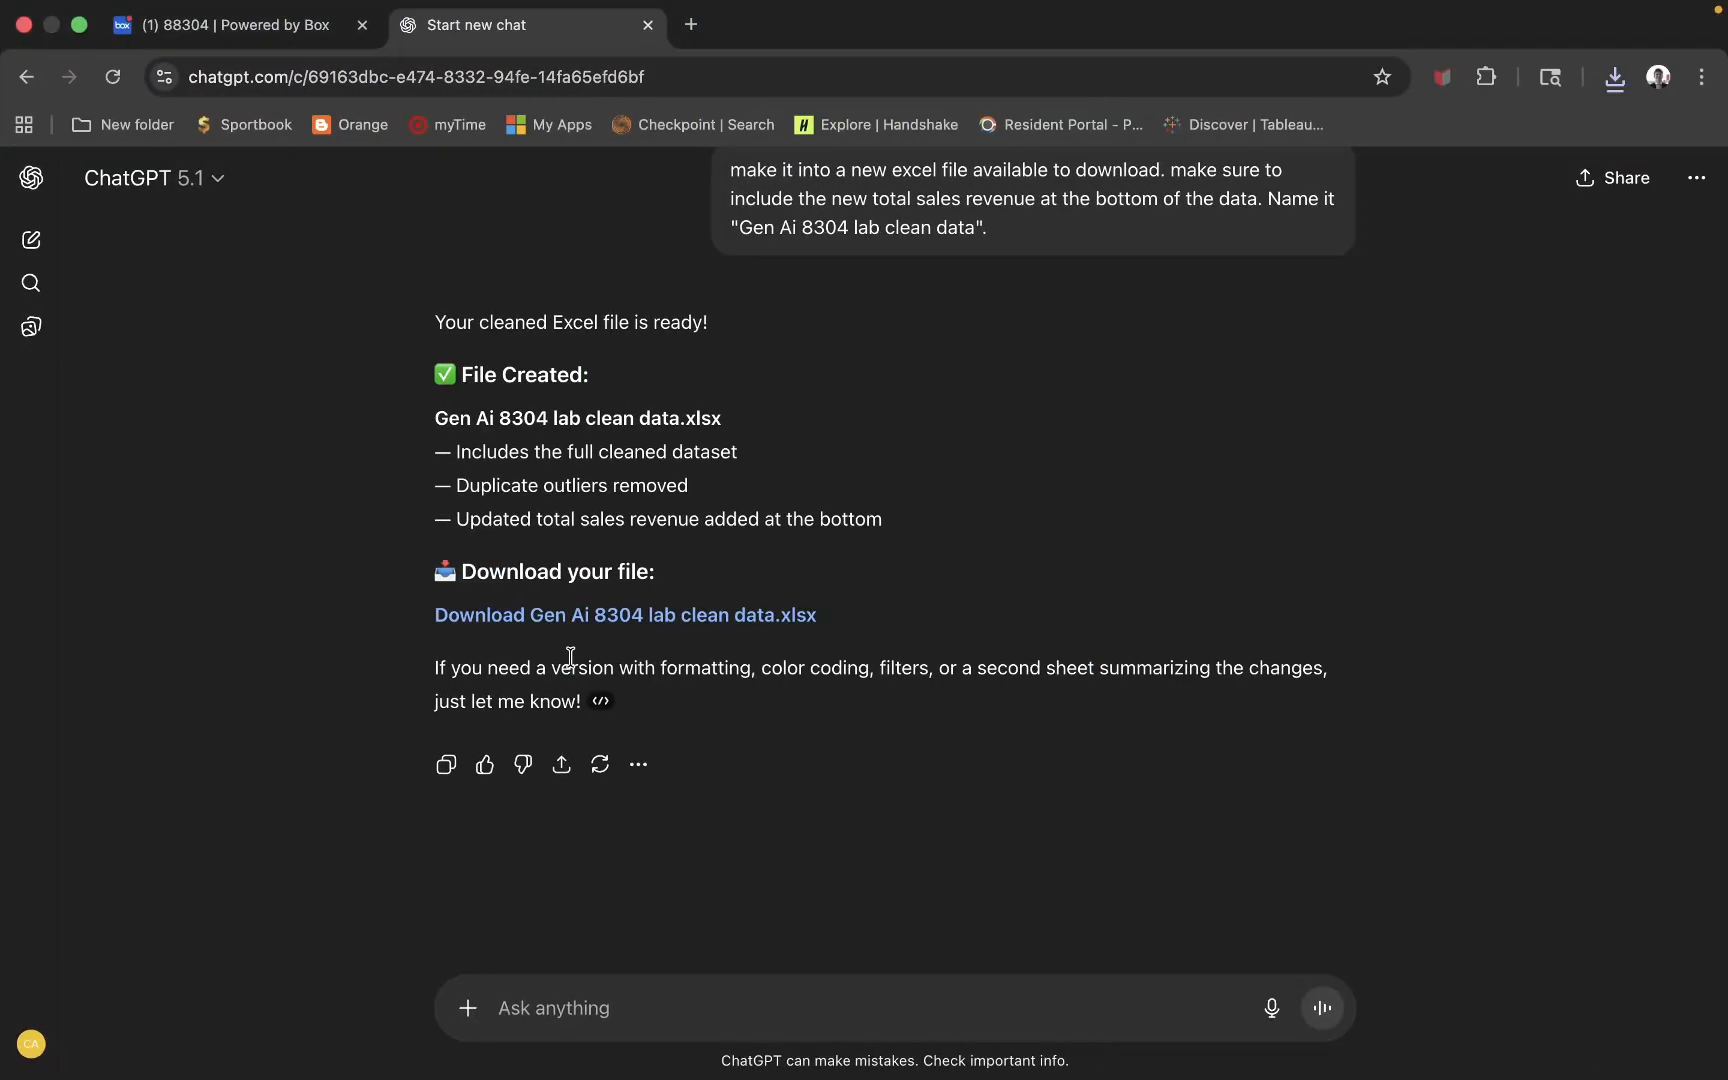
key("ctrl+Left")
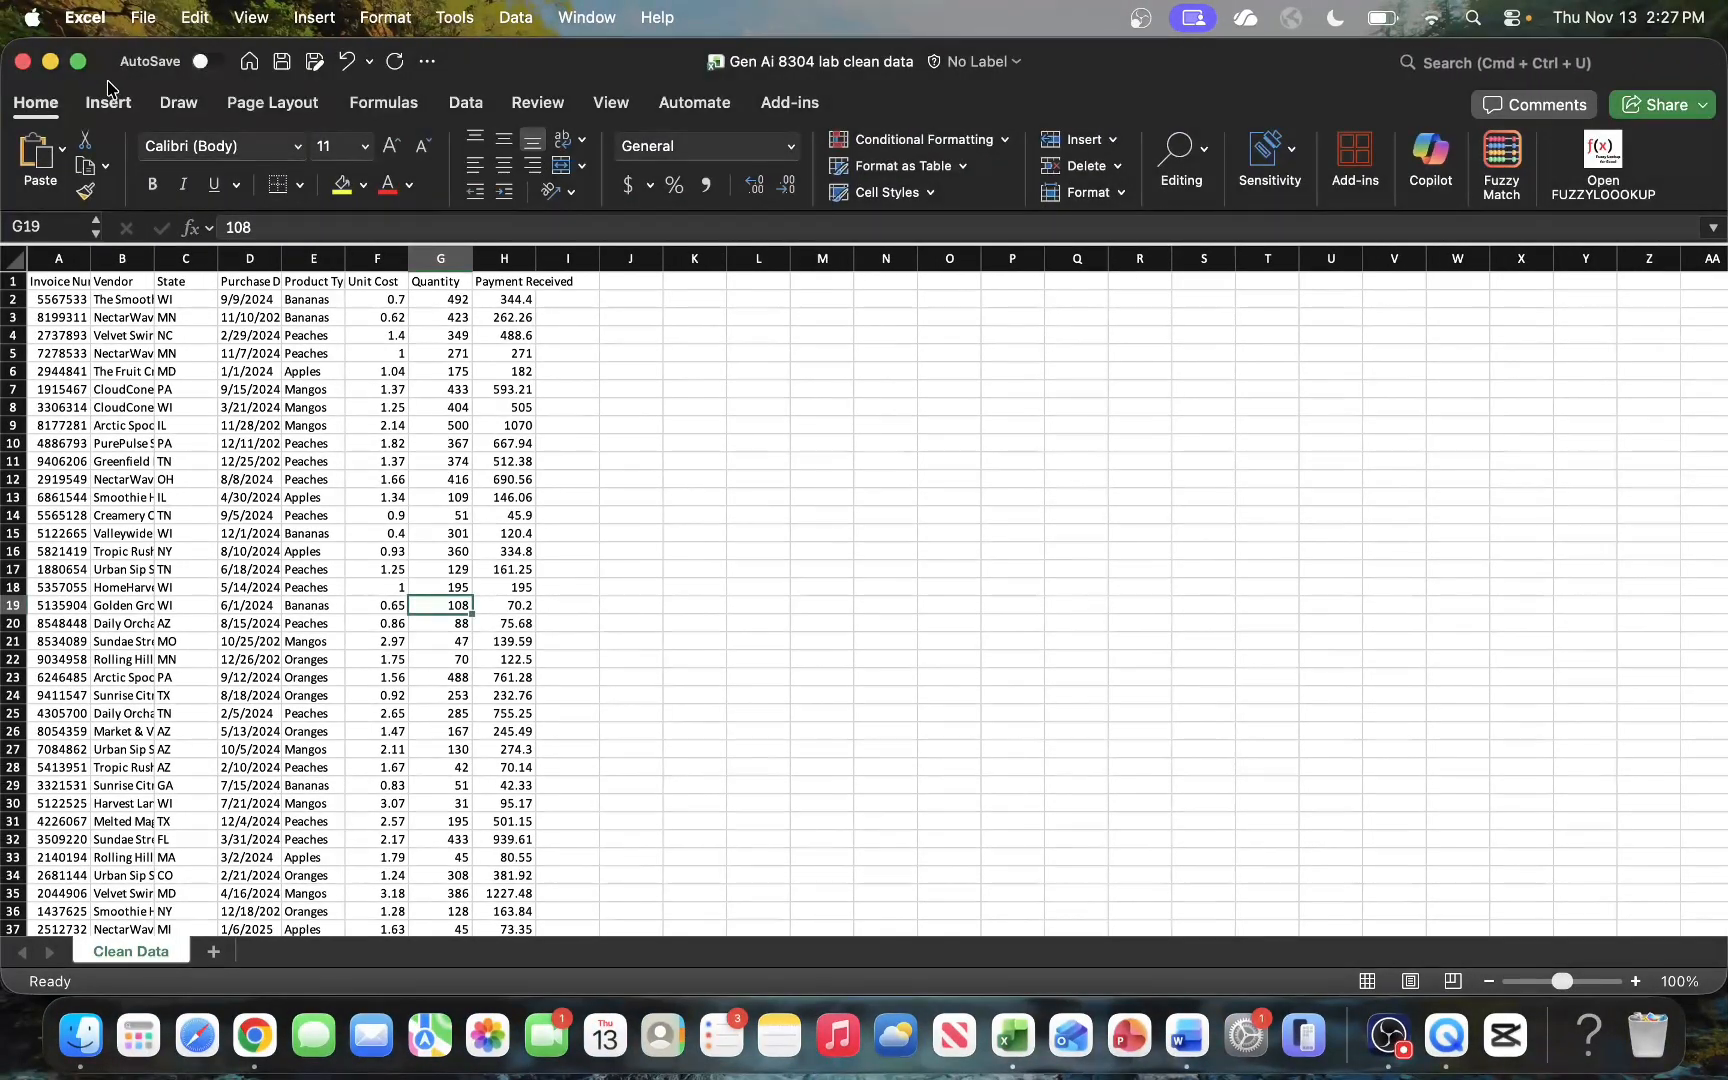